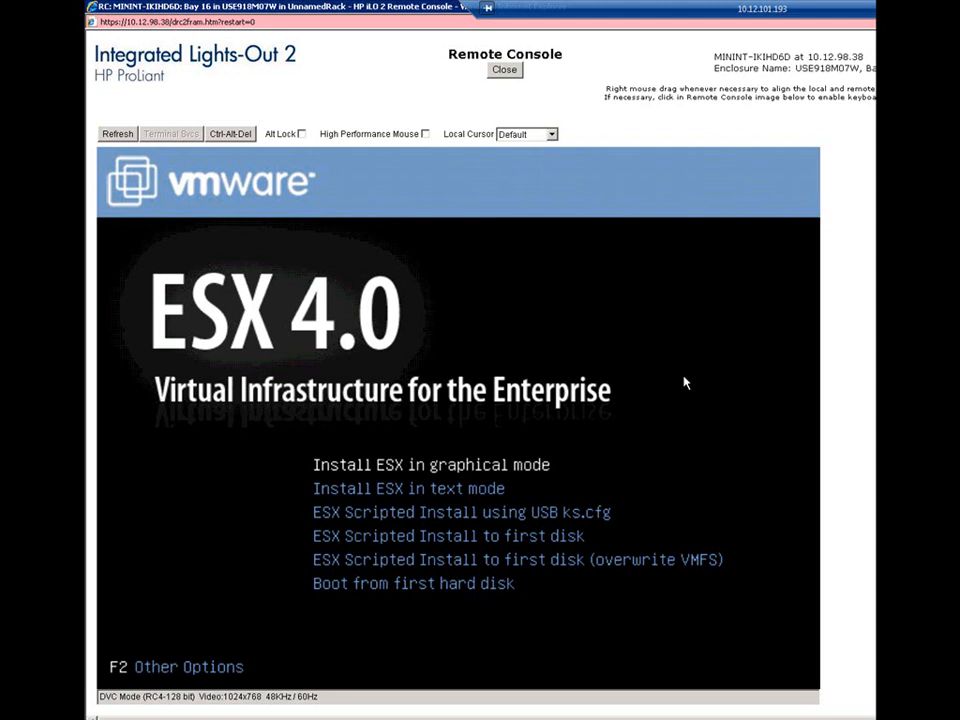
Start the ESX 4.0 installation in graphical mode and accept the end user license agreement.
key("Return")
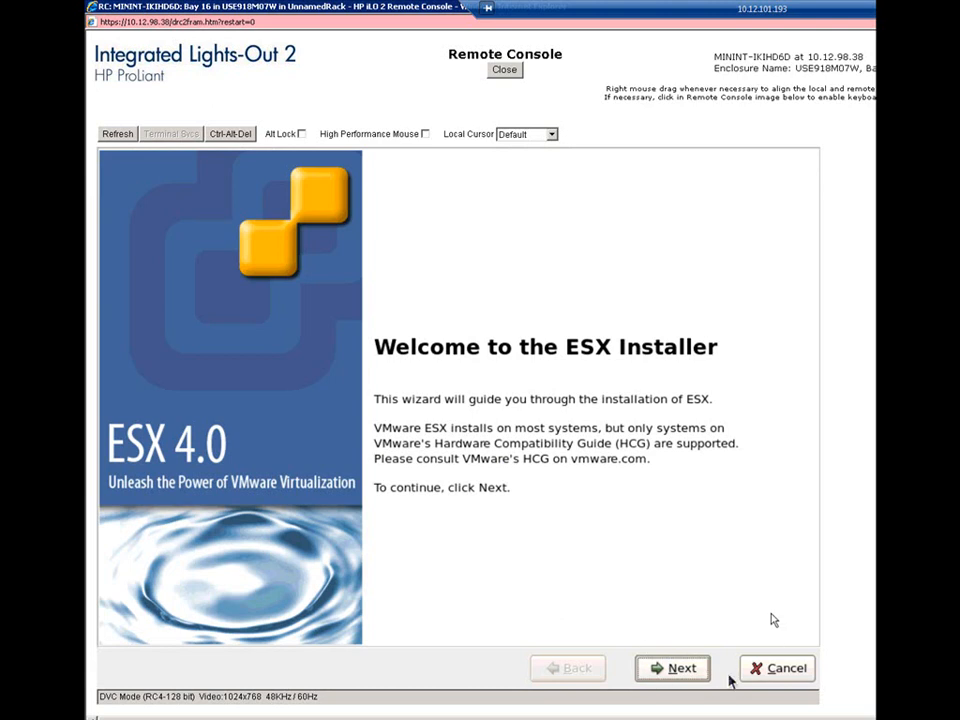
left_click(676, 668)
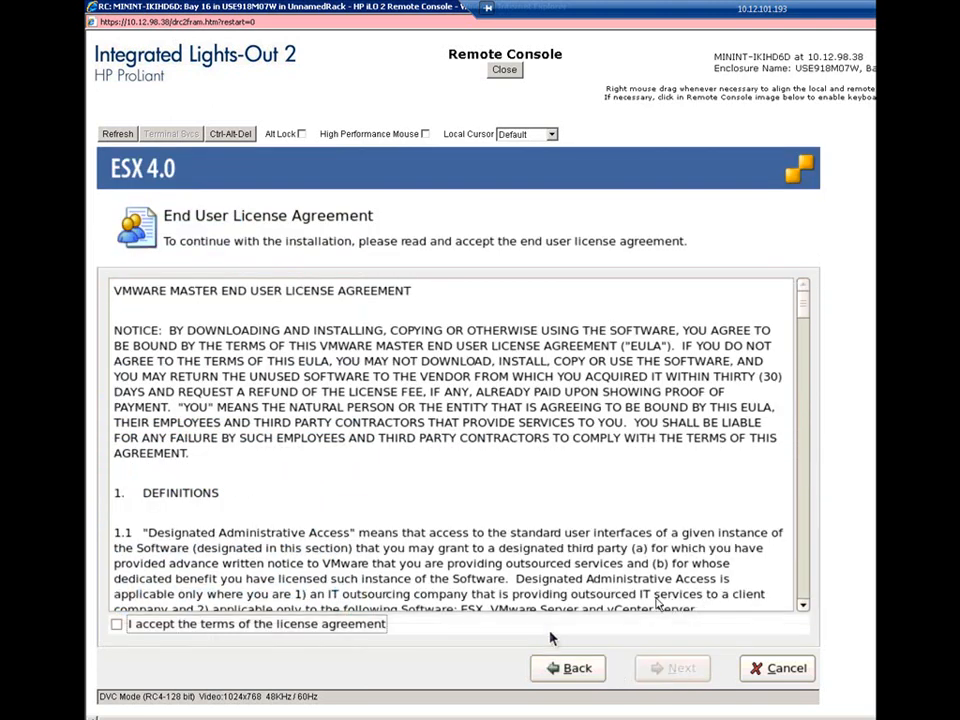
left_click(280, 622)
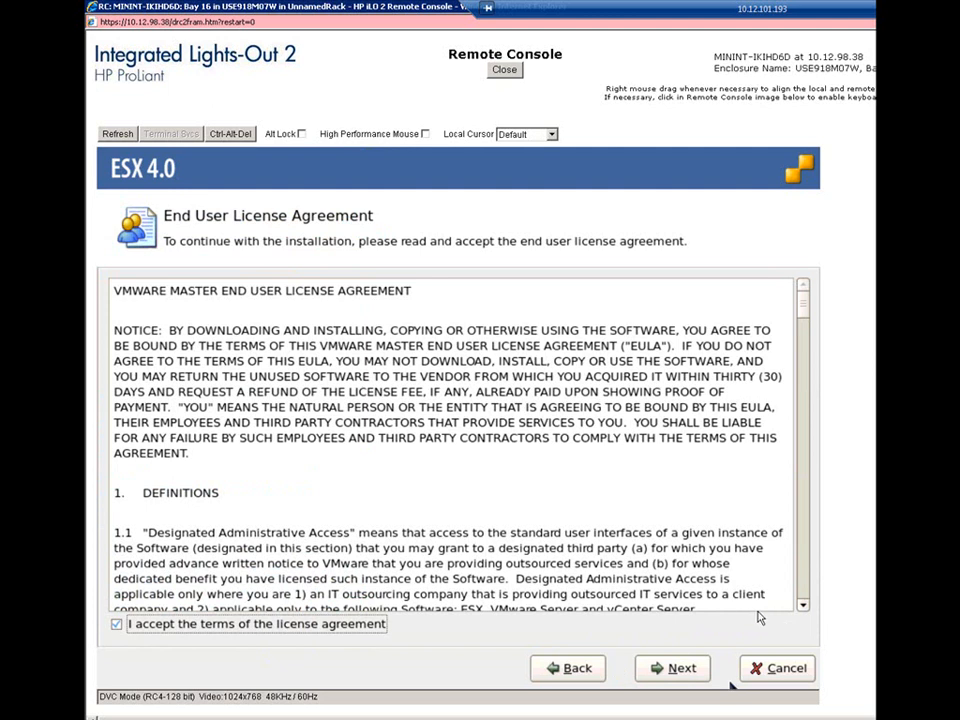
left_click(660, 670)
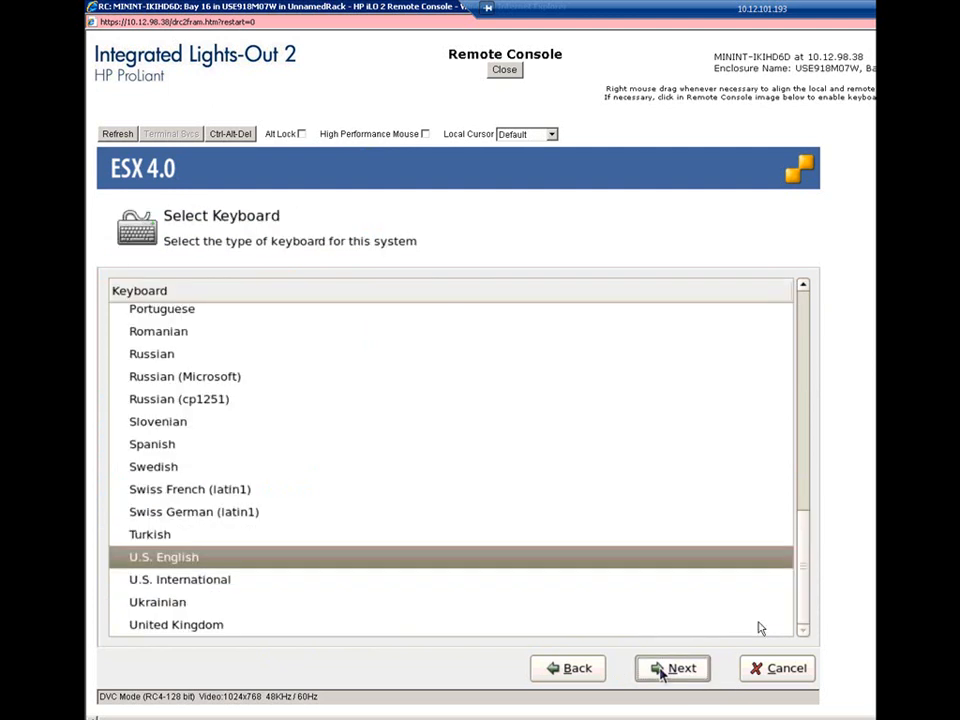
Keep the U.S. English keyboard and load the system drivers without any custom drivers.
left_click(660, 670)
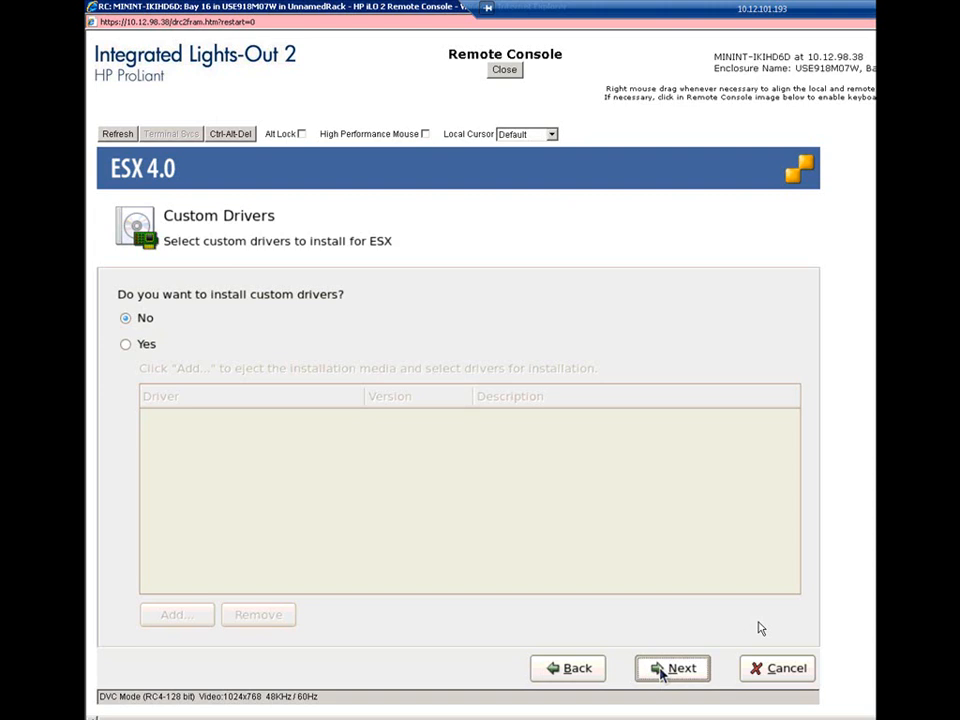
left_click(672, 668)
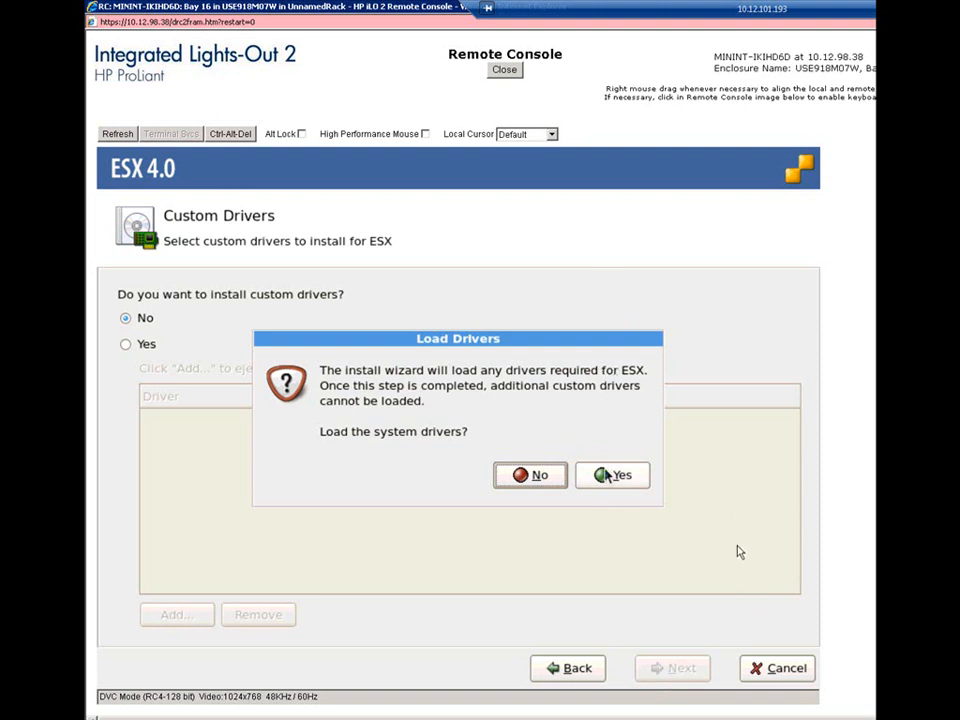
left_click(612, 475)
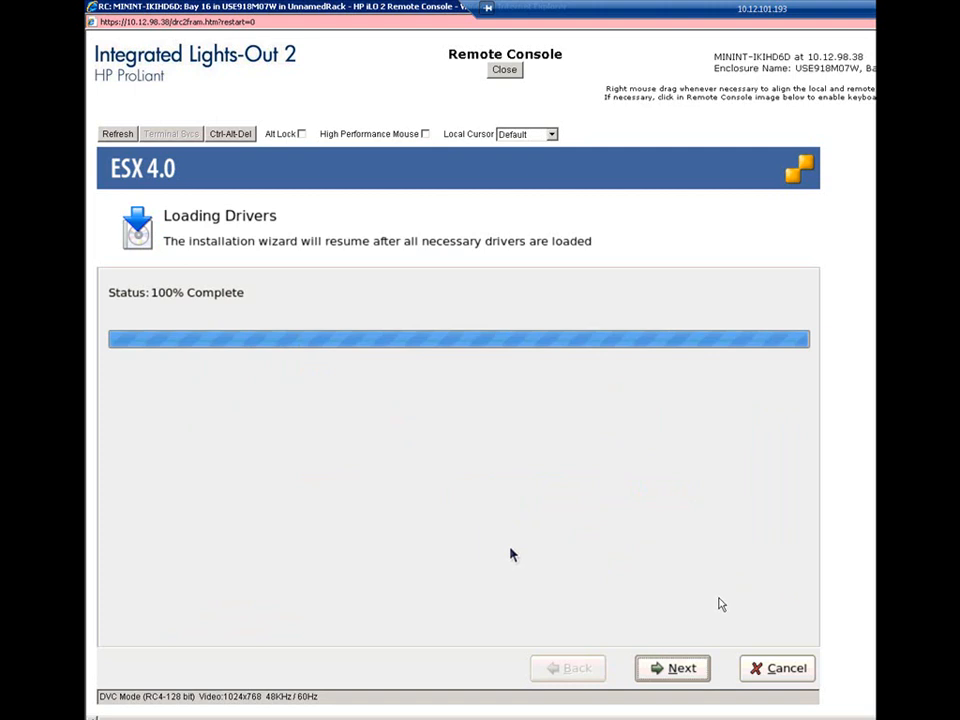
Proceed to licensing after the drivers load and select the "Enter a serial number later" option.
left_click(652, 668)
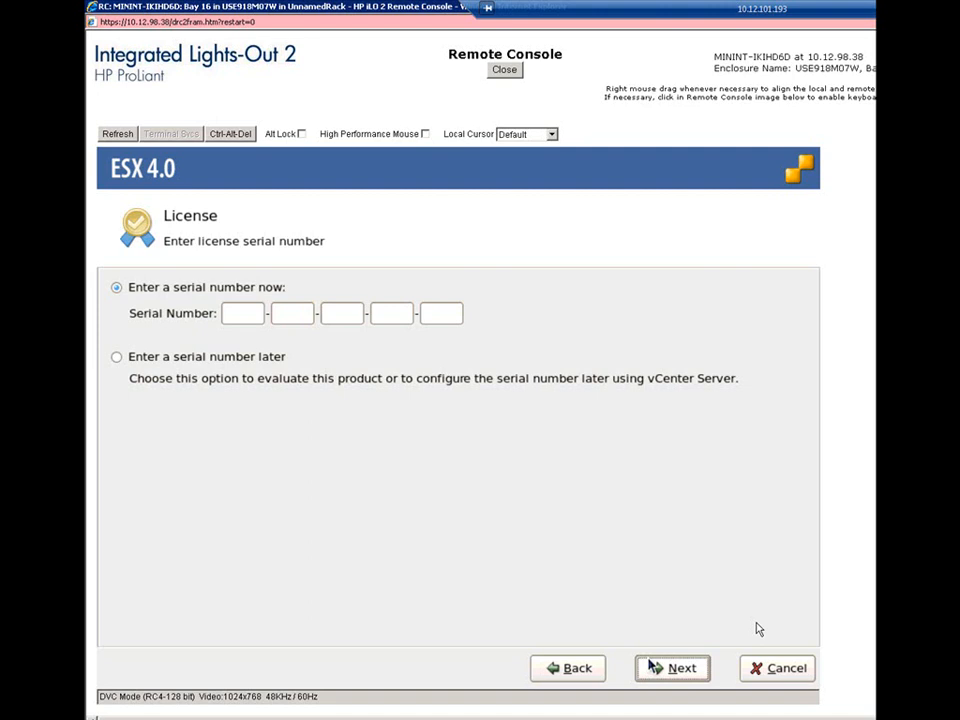
left_click(166, 360)
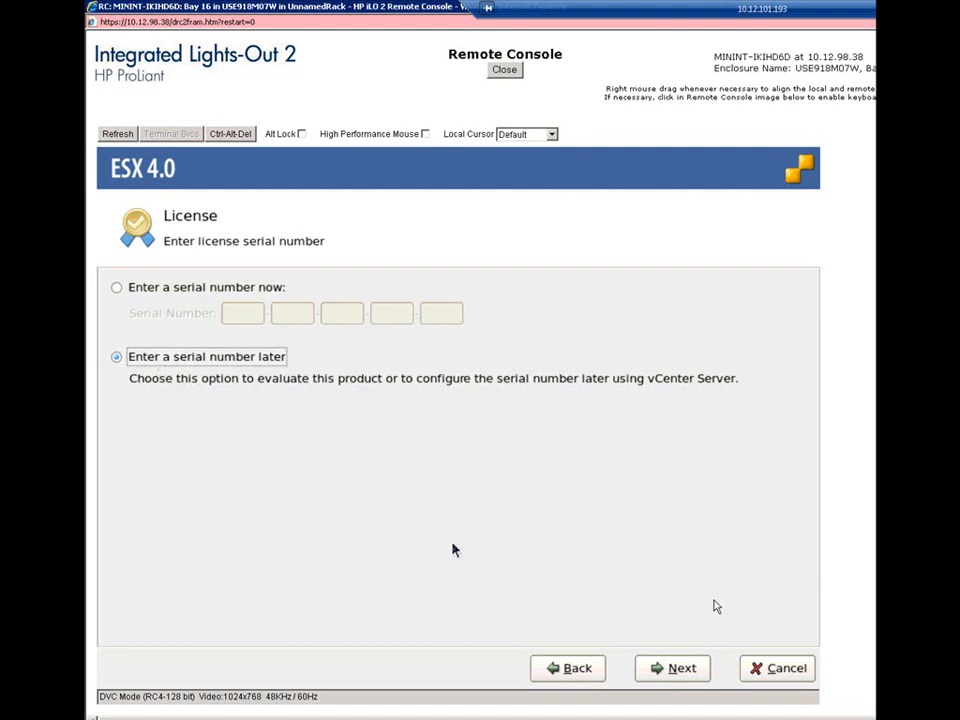
left_click(683, 676)
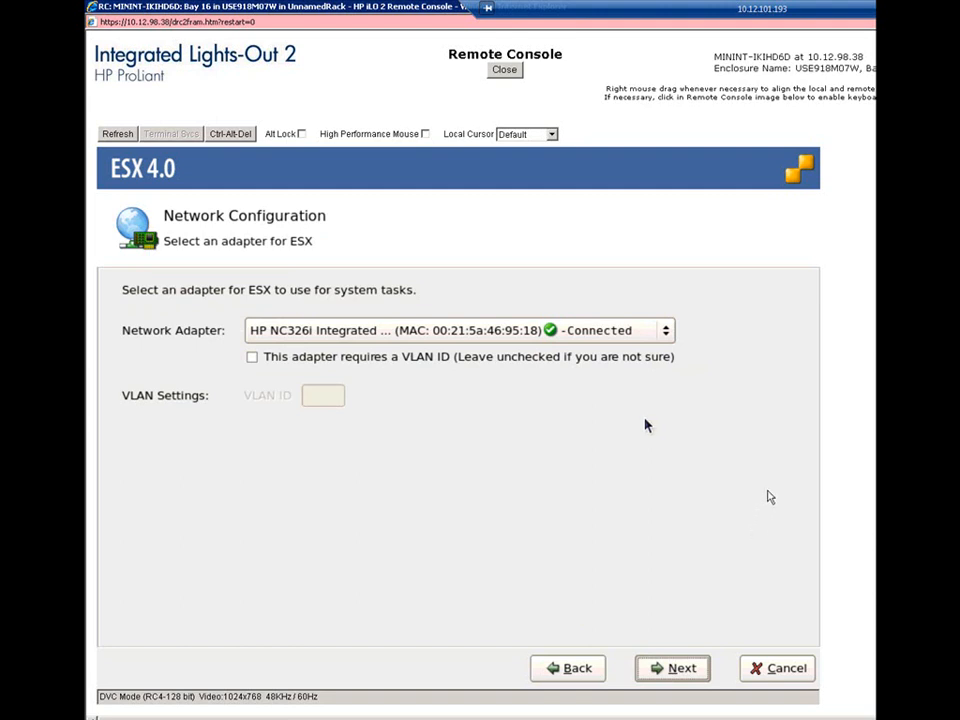
Use the first connected HP NC326i adapter (MAC 00:21:5a:46:95:18) for system tasks, without a VLAN ID.
left_click(666, 333)
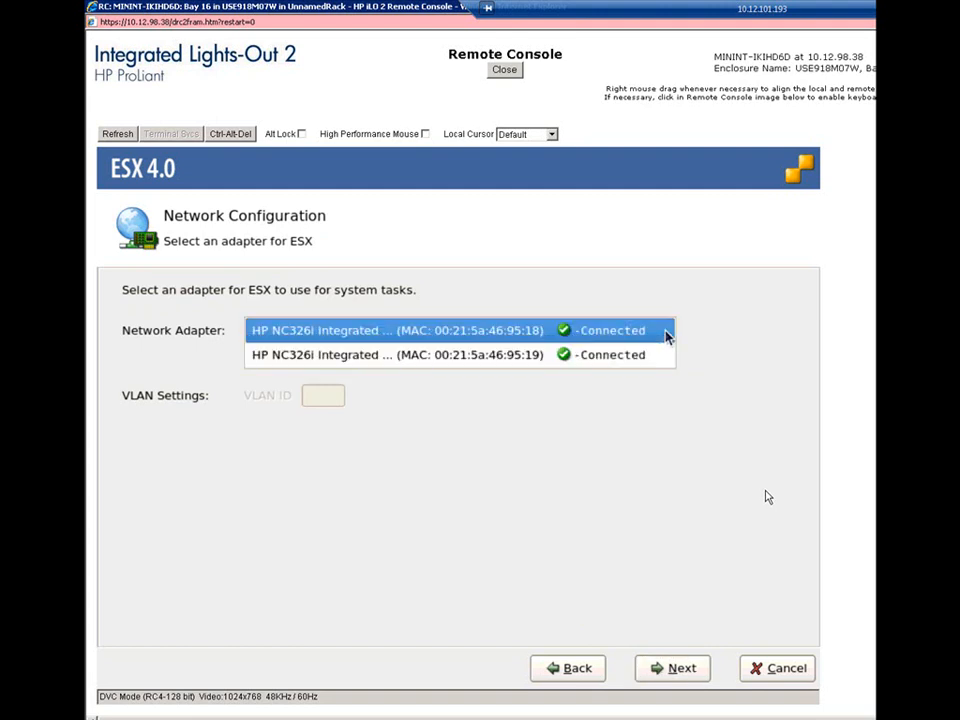
left_click(666, 335)
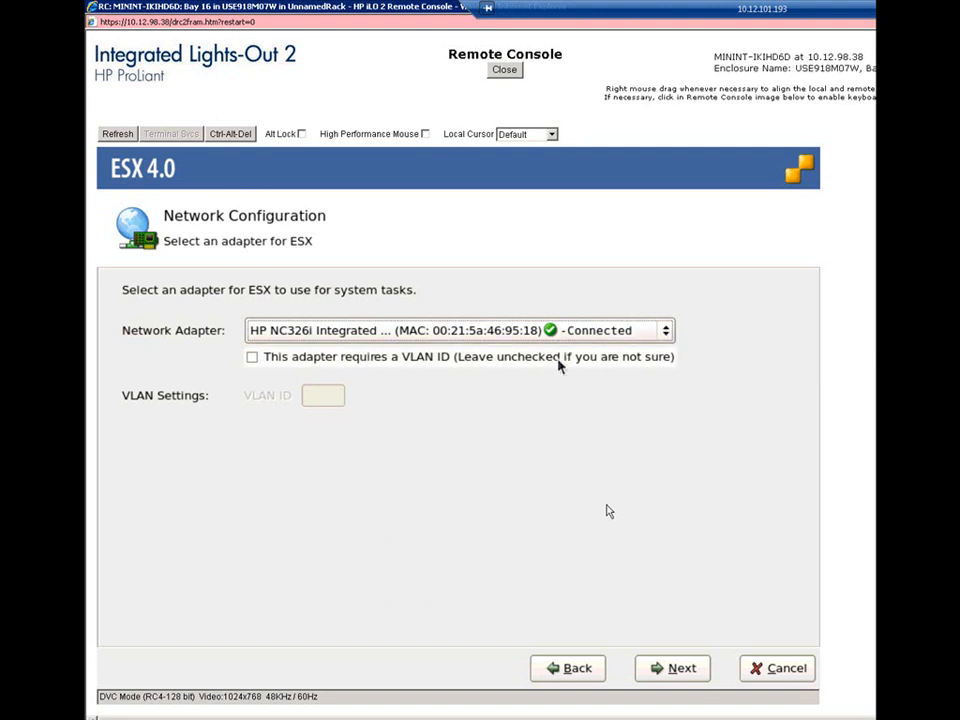
left_click(256, 360)
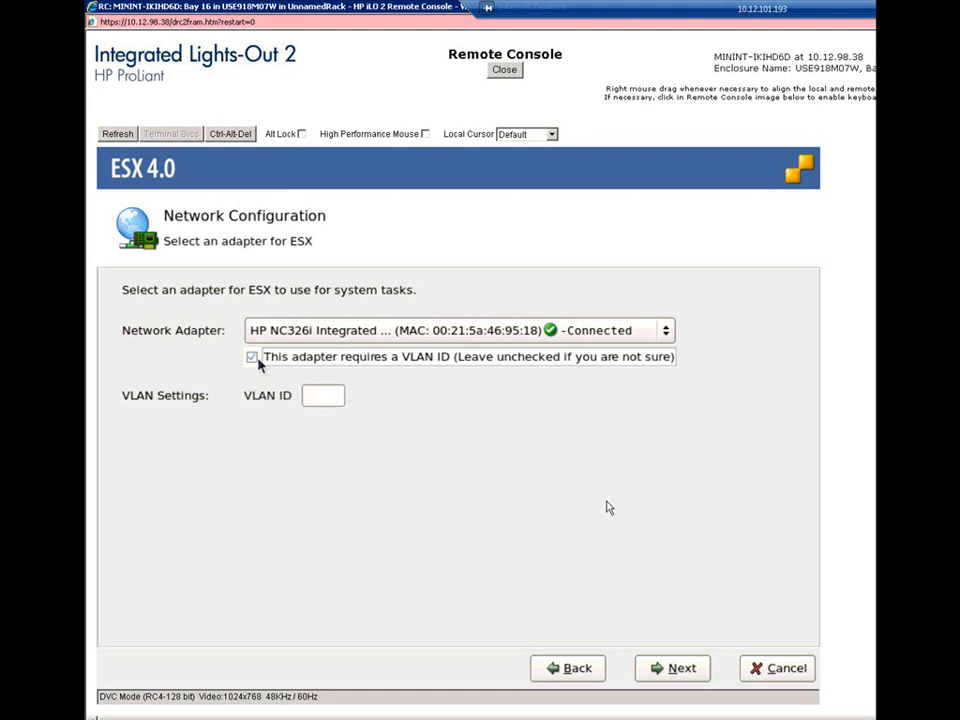
left_click(256, 360)
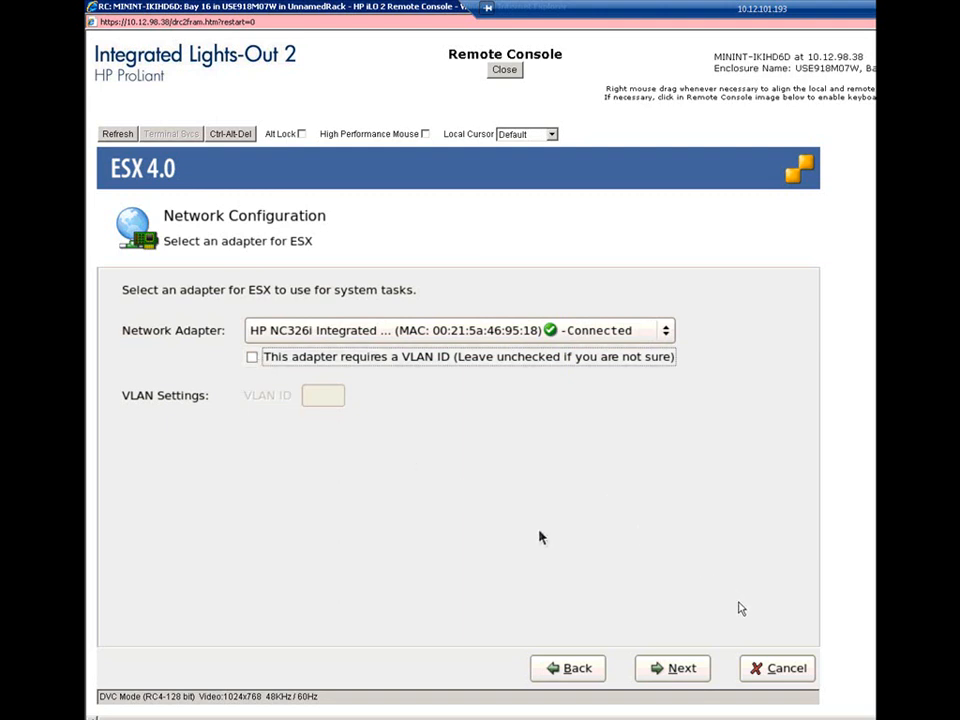
left_click(672, 668)
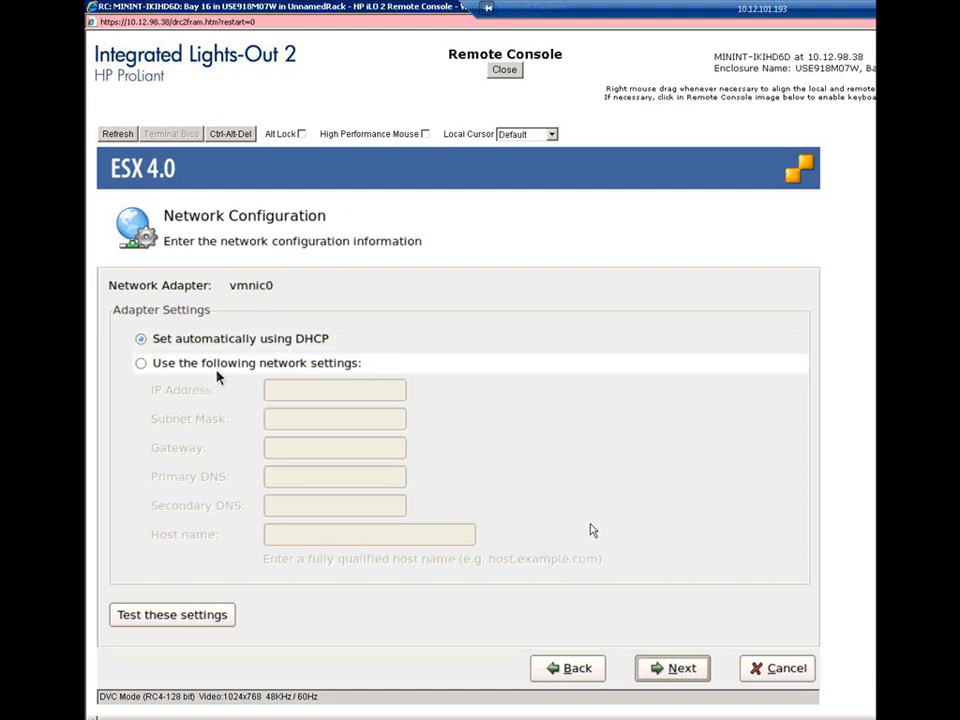
Configure static networking with IP 10.12.112.81, mask 255.255.255.0, gateway 10.12.112.1, DNS 10.12.100.10 and 10.12.100.11, and the fully qualified host name.
left_click(233, 345)
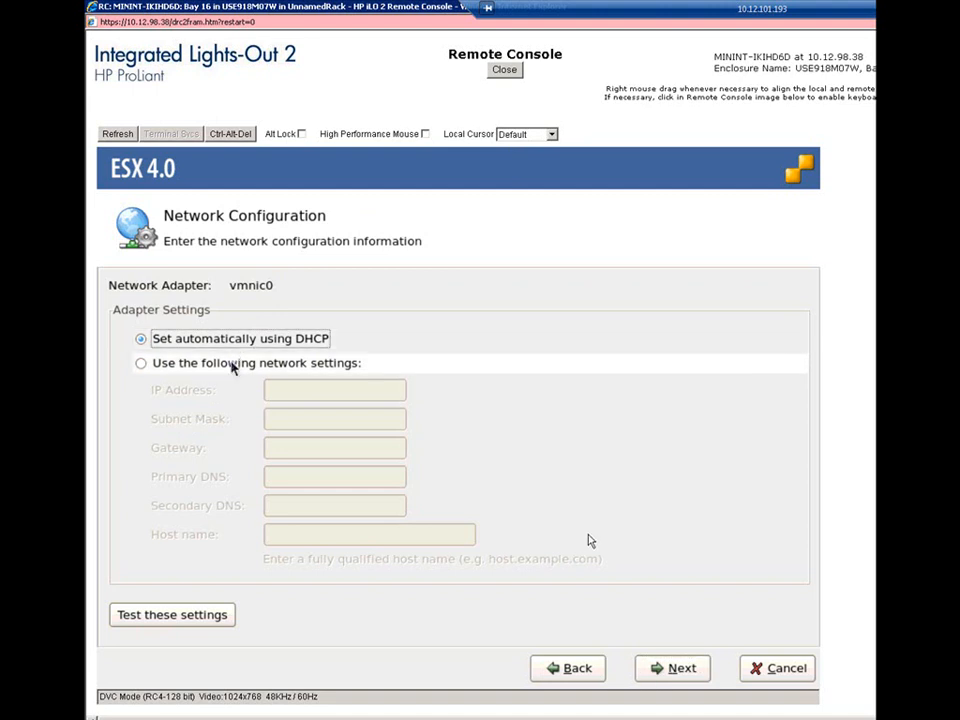
left_click(232, 365)
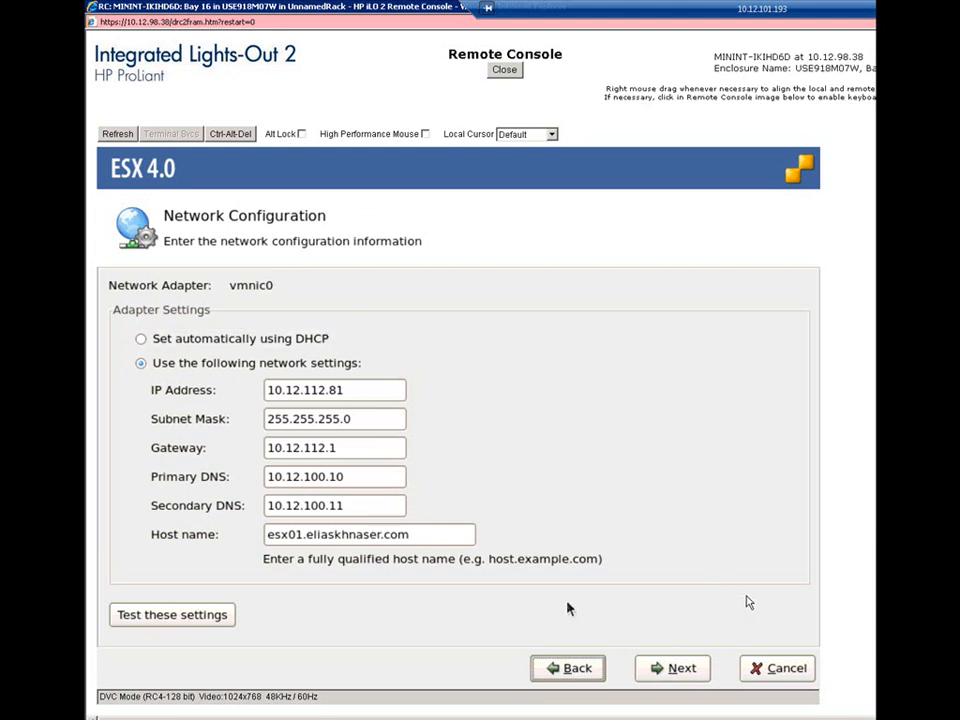
left_click(660, 668)
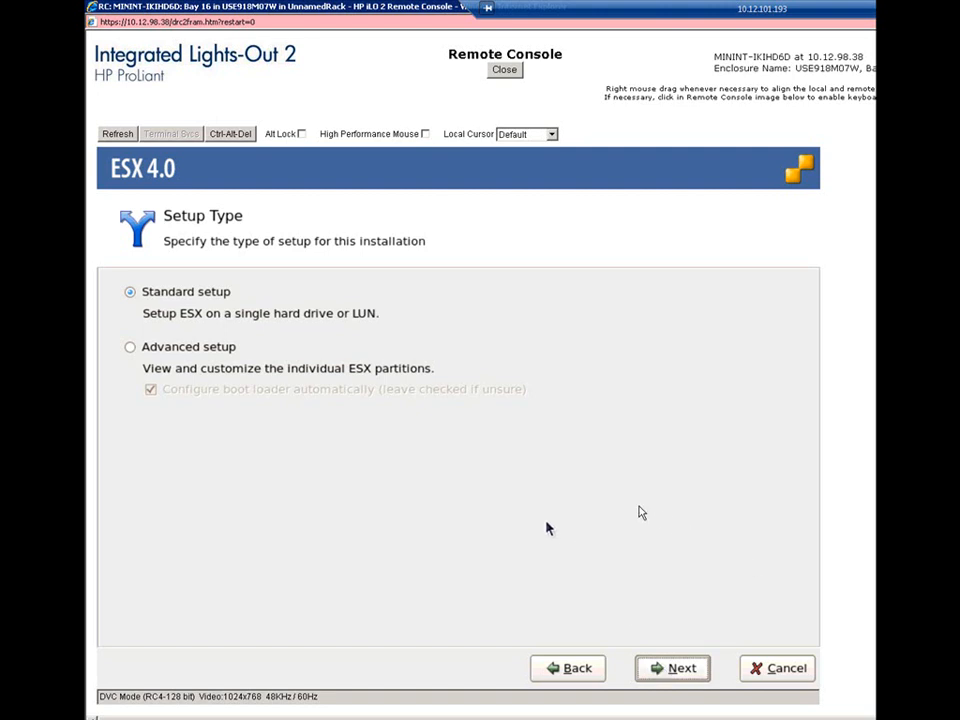
Choose Advanced setup with automatic boot loader configuration and select the first 30.53 GB ATA disk for ESX, accepting erasure of its contents.
left_click(130, 350)
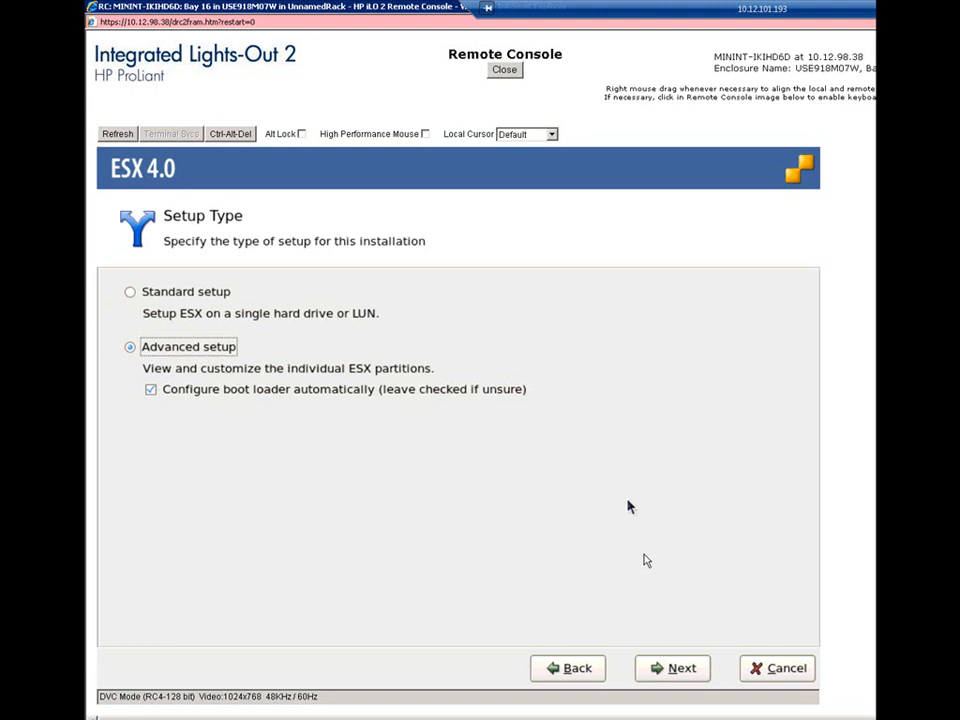
left_click(660, 662)
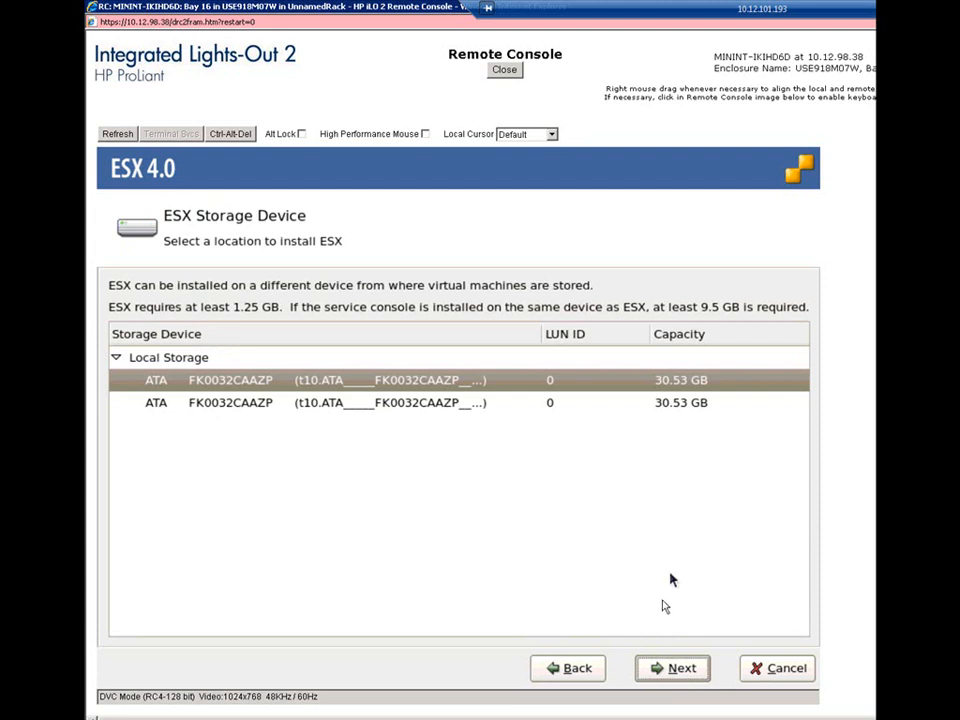
left_click(696, 680)
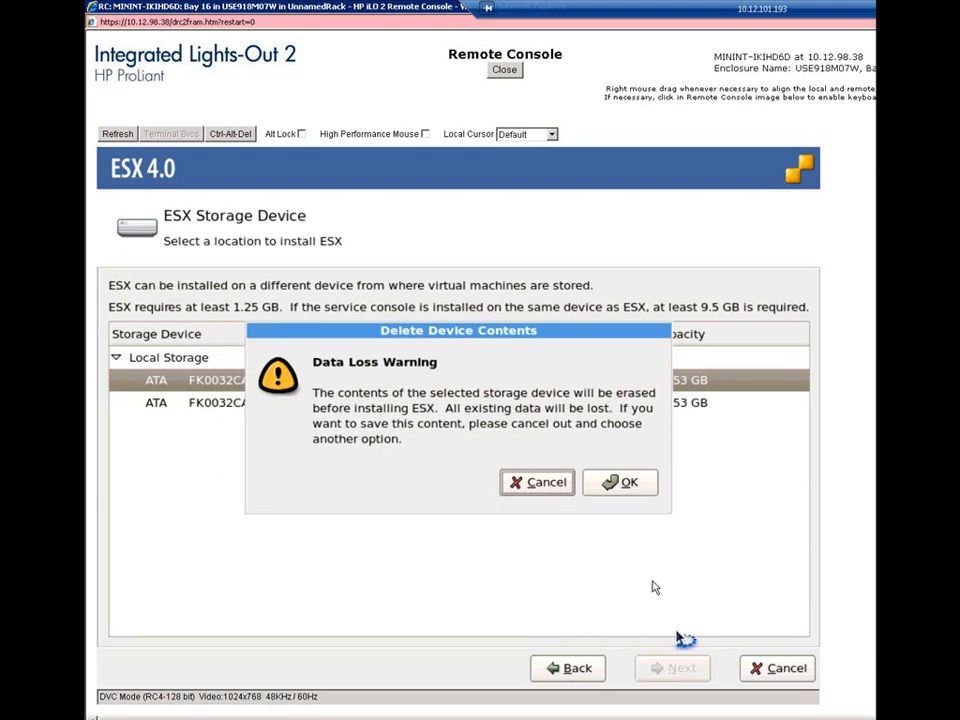
left_click(618, 482)
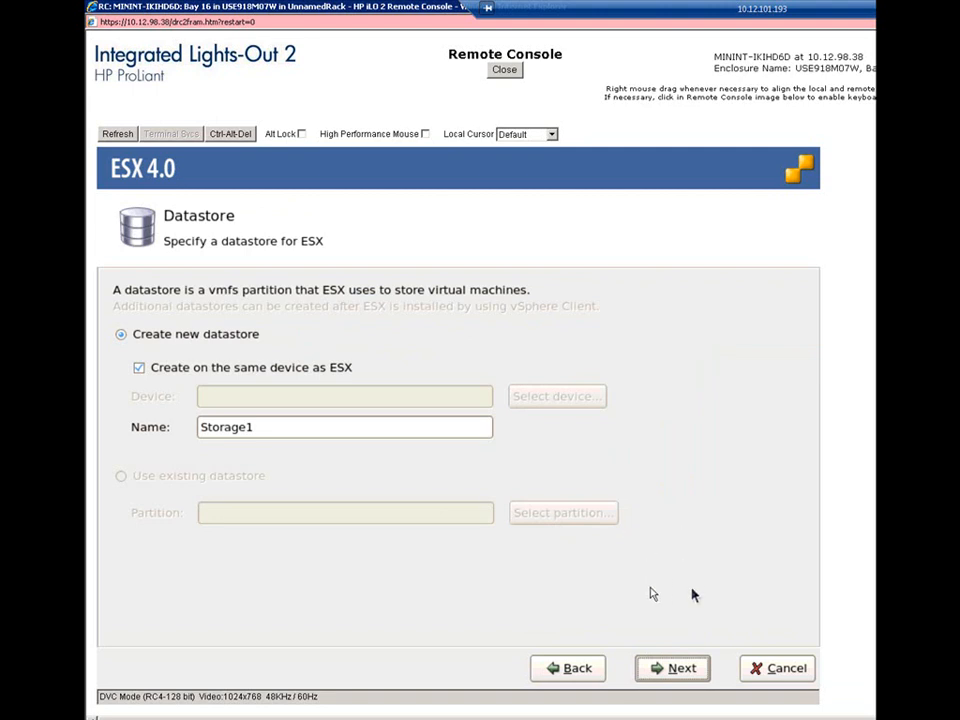
Create the new datastore Storage1 on the same device as ESX and keep the default service console partitions.
left_click(664, 662)
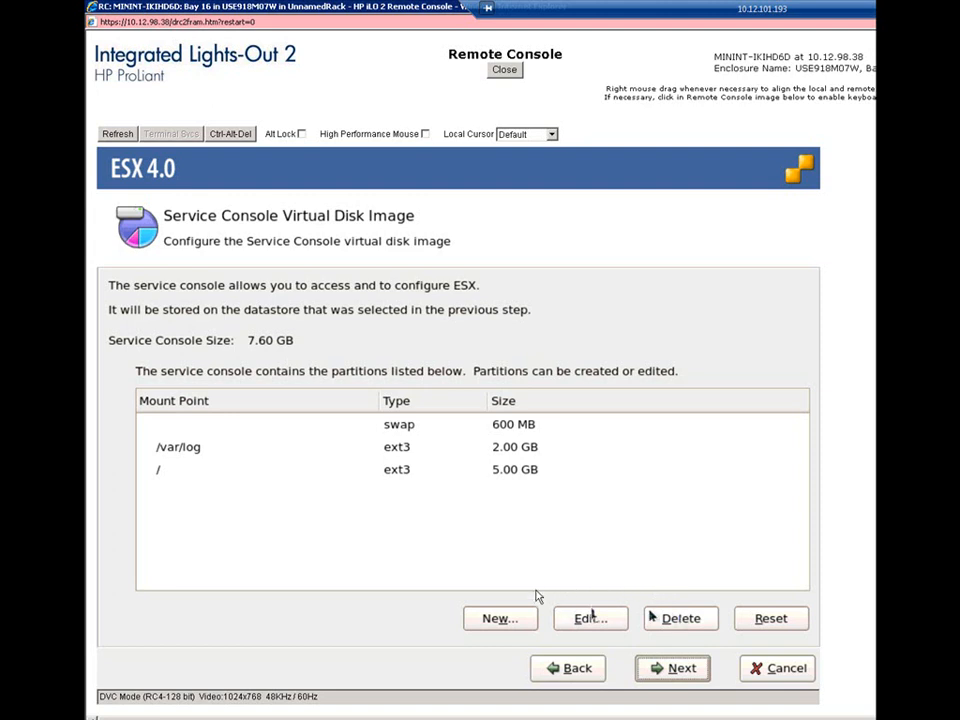
left_click(480, 620)
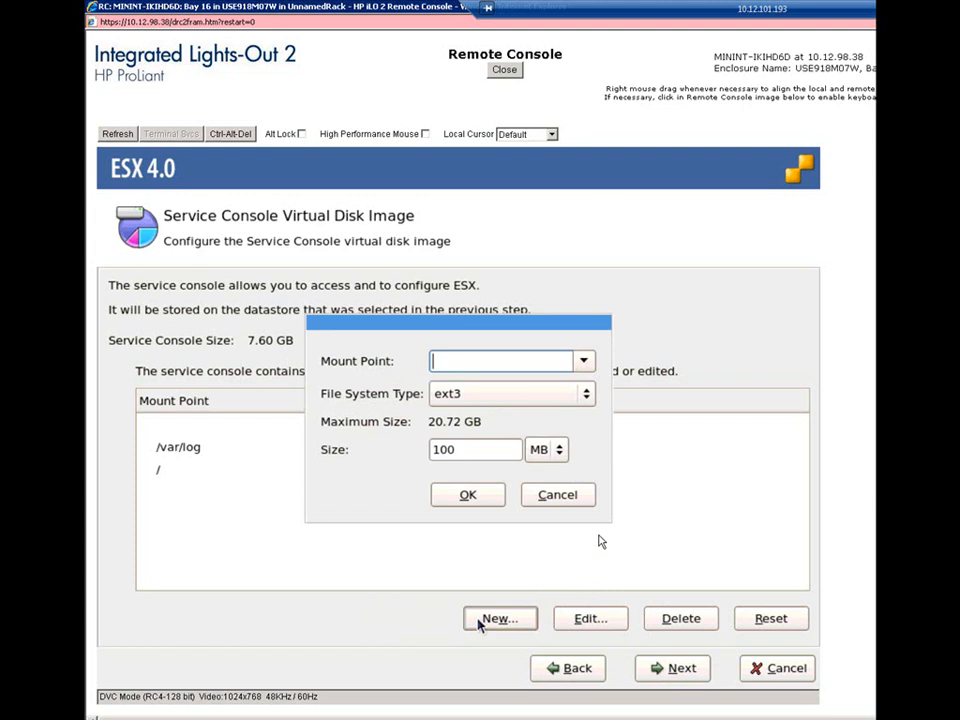
left_click(557, 495)
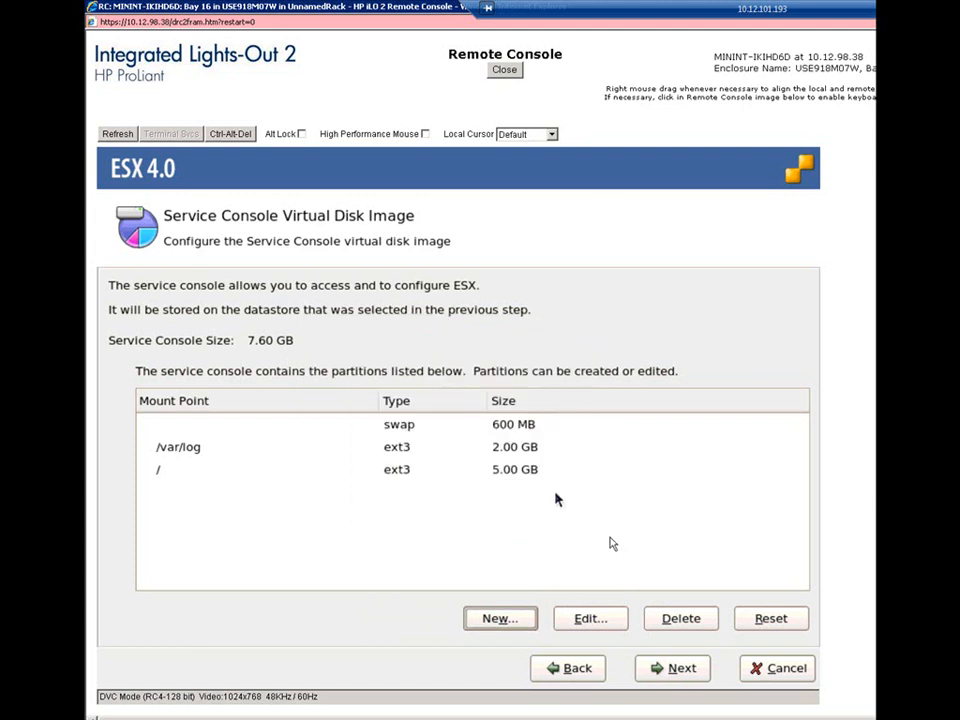
left_click(510, 450)
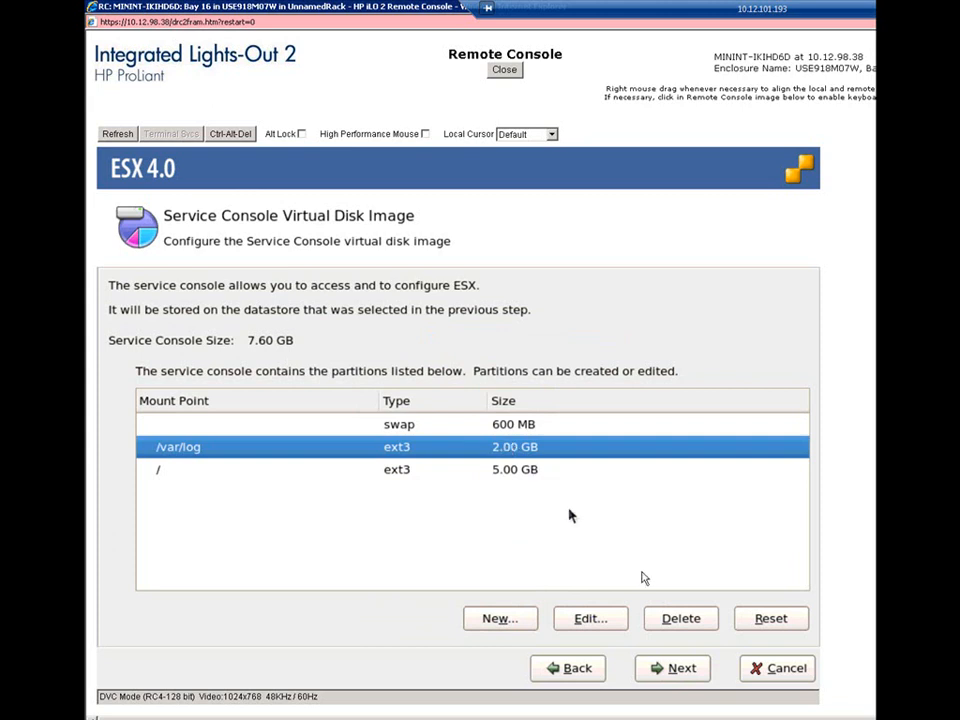
left_click(681, 667)
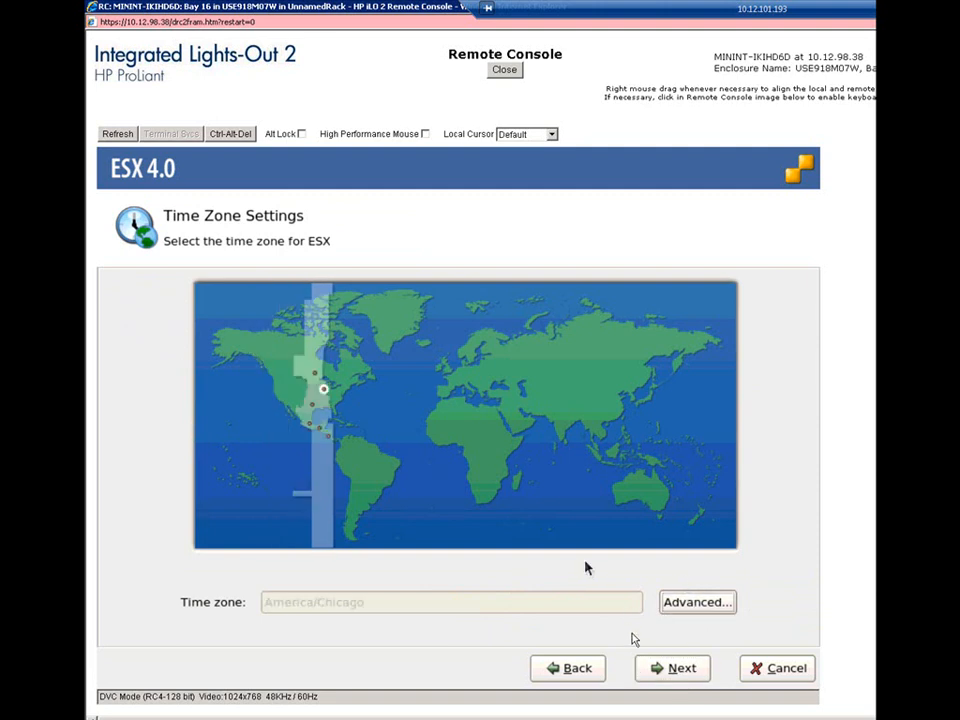
Keep the America/Chicago time zone and the manual date and time configuration for ESX.
left_click(683, 672)
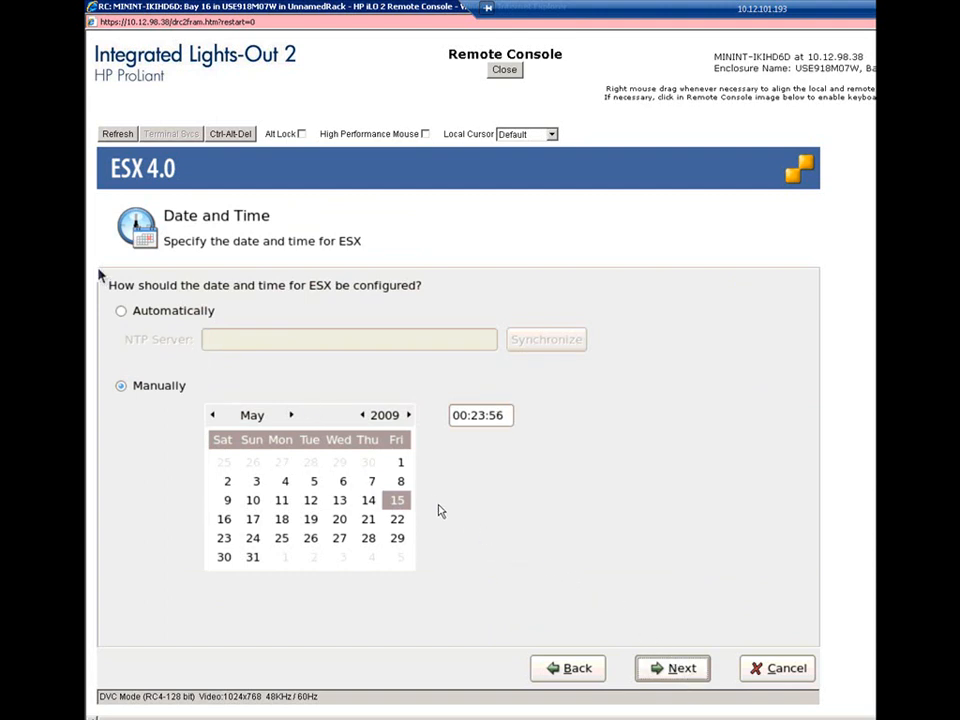
left_click(128, 316)
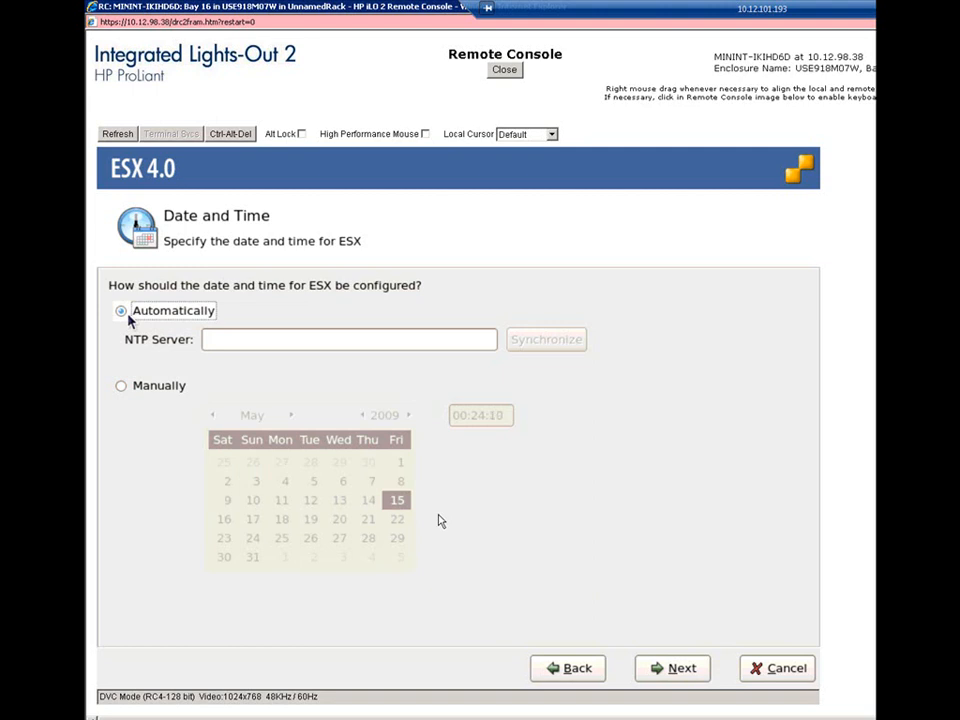
left_click(121, 385)
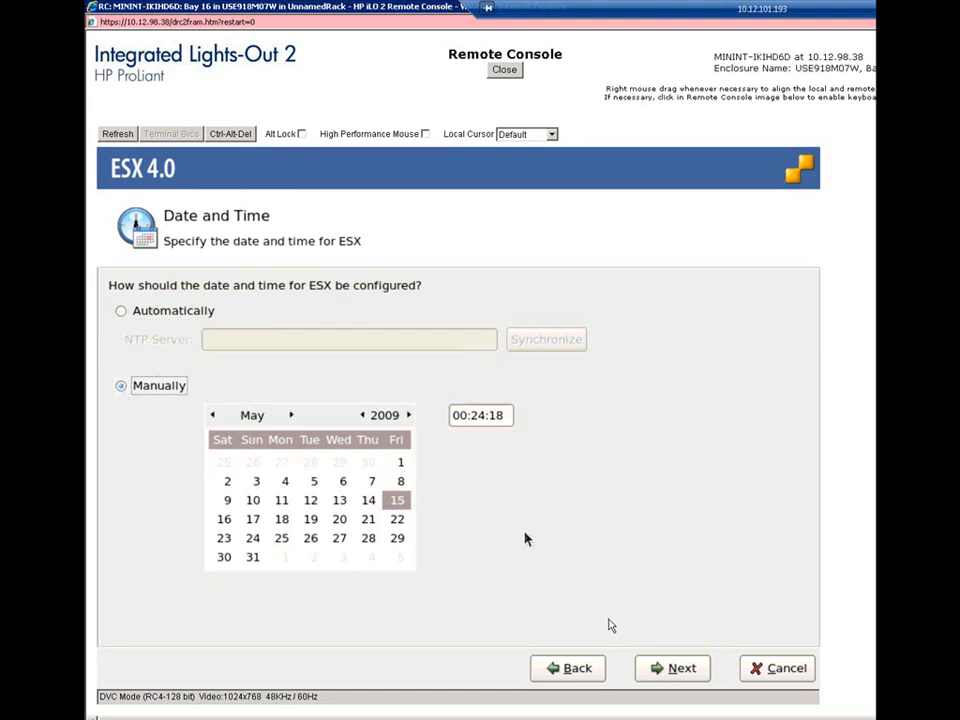
left_click(673, 668)
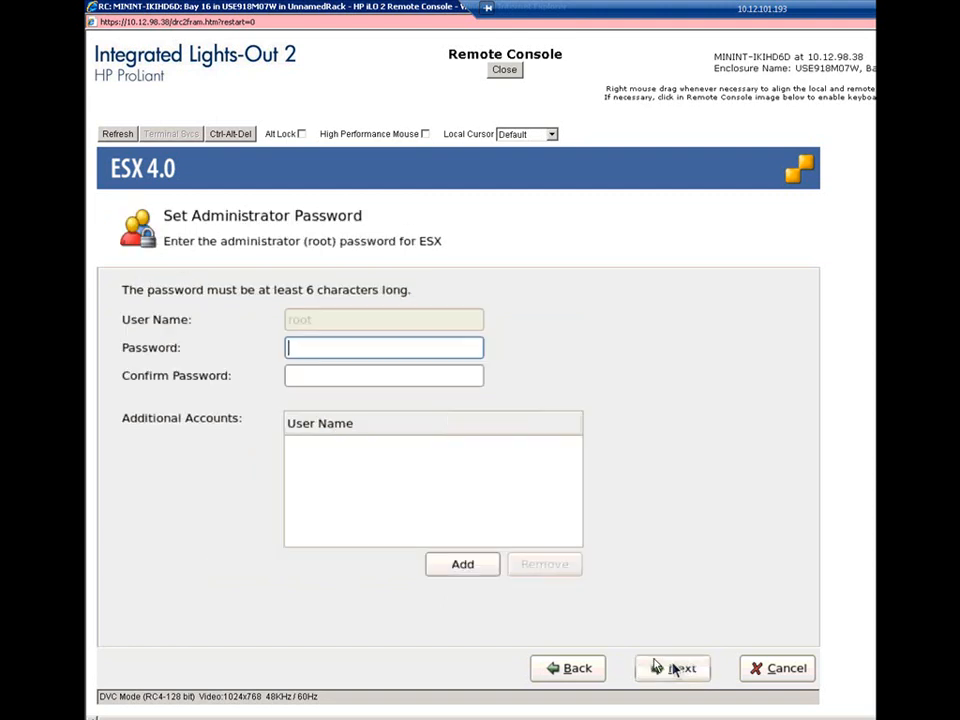
Enter and confirm the administrator (root) password without adding any additional accounts.
type("********")
key("Tab")
type("********")
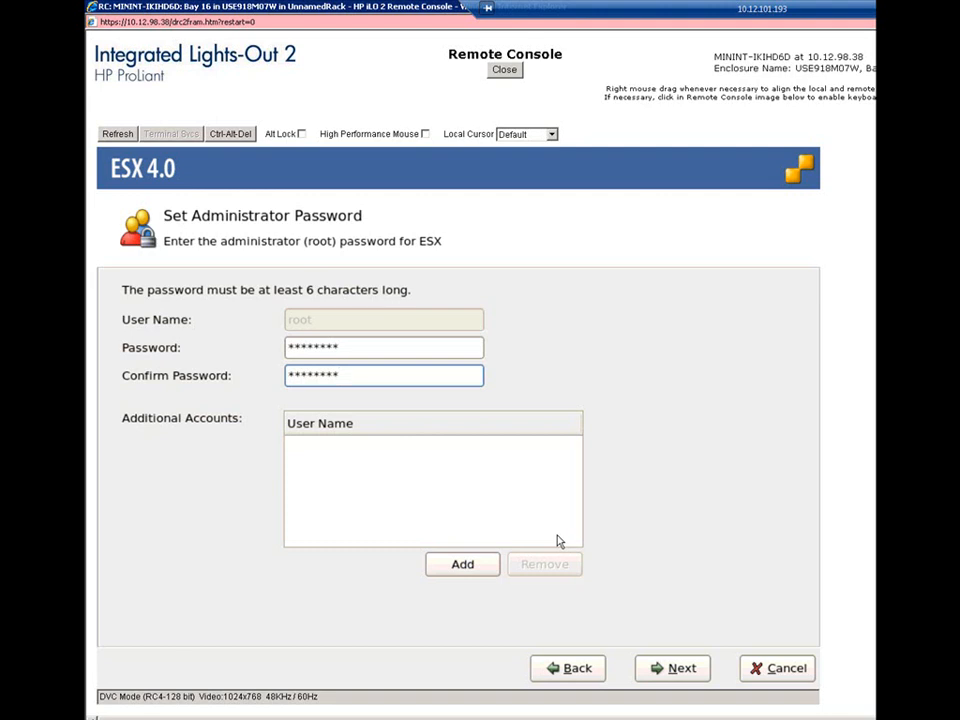
left_click(668, 665)
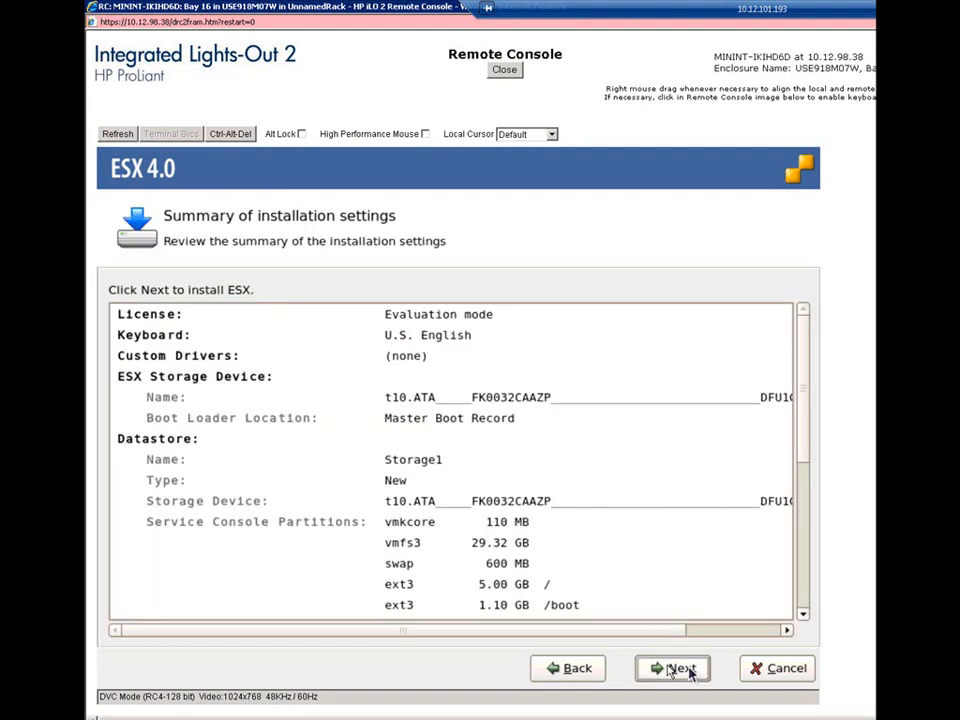
Install ESX 4.0 with the summarized settings and proceed to the installation's final page.
left_click(688, 670)
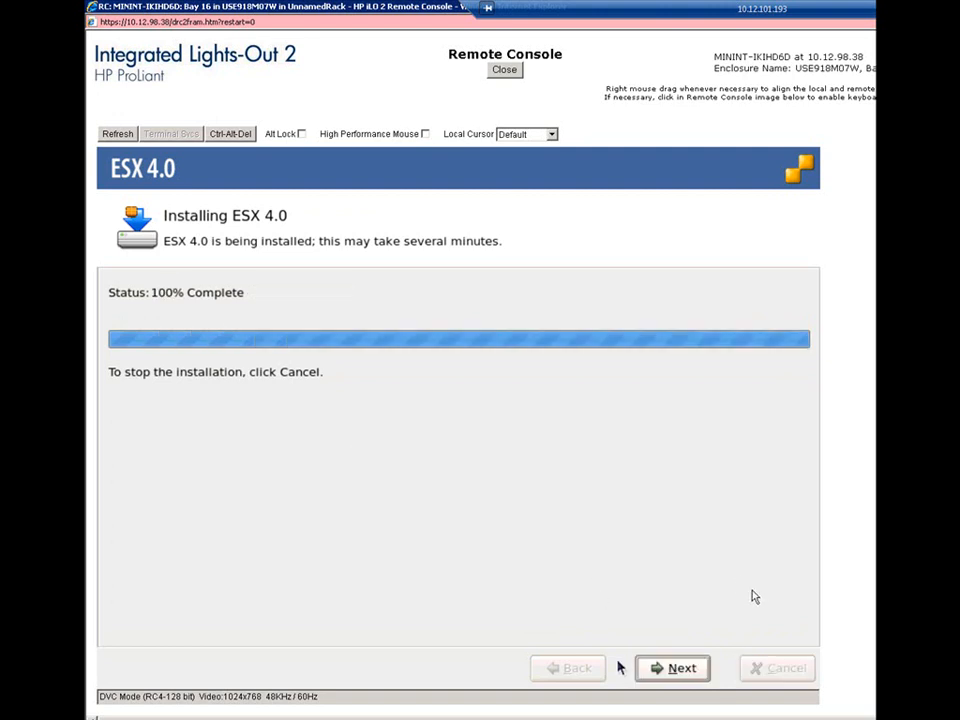
left_click(662, 670)
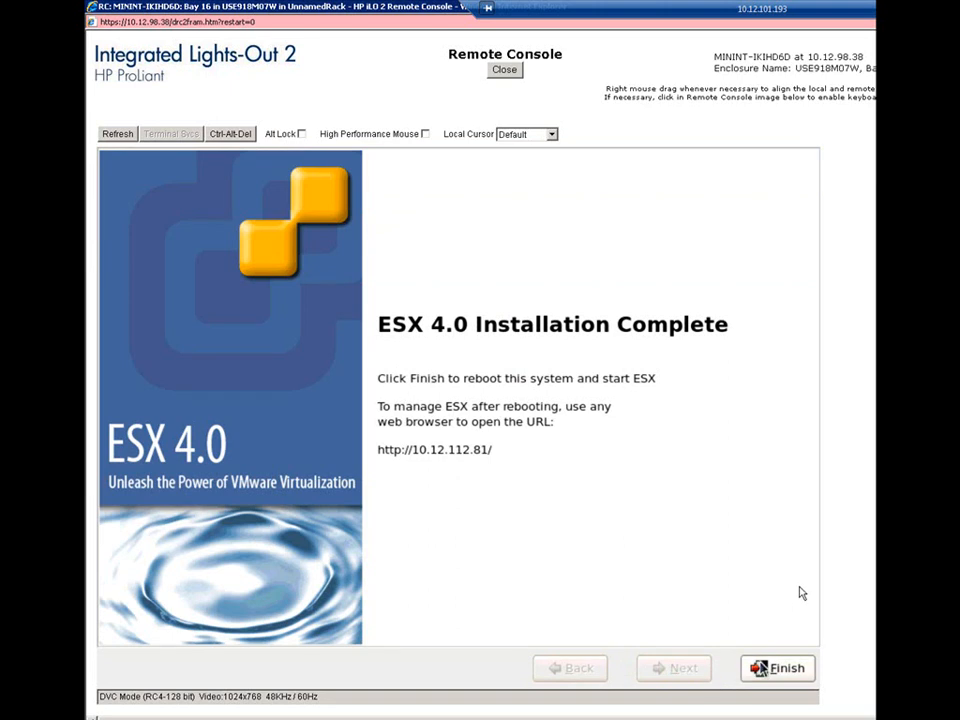
Finish the ESX 4.0 installation and reboot the server.
left_click(760, 668)
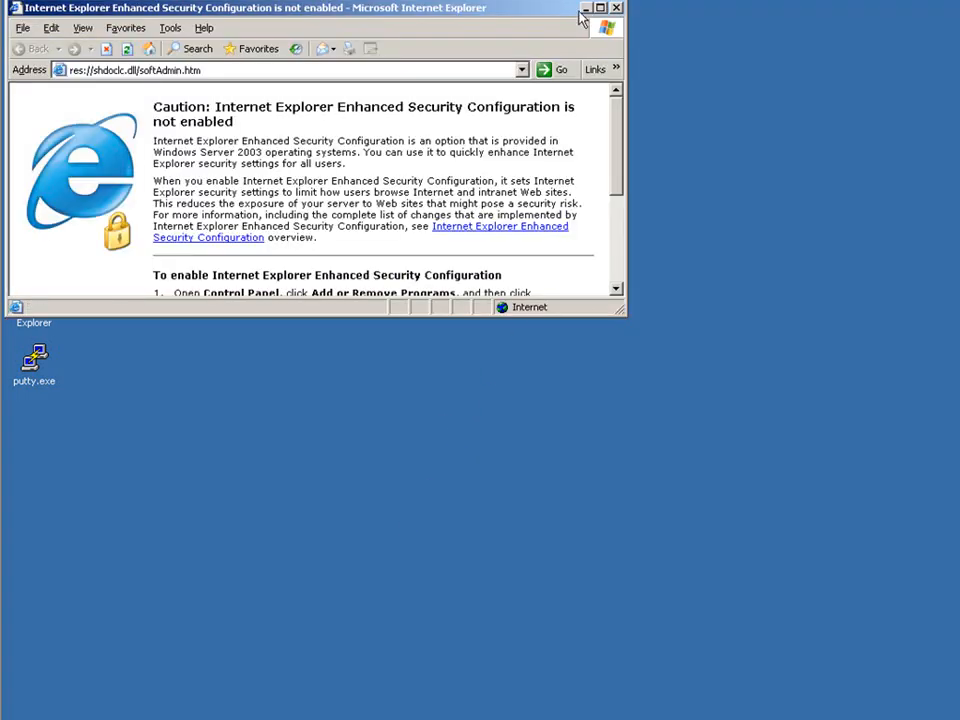
Open the ESX host's welcome page at 192.168.1.12 in Internet Explorer and check the vSphere Client download, dismissing it without running or saving.
left_click(600, 8)
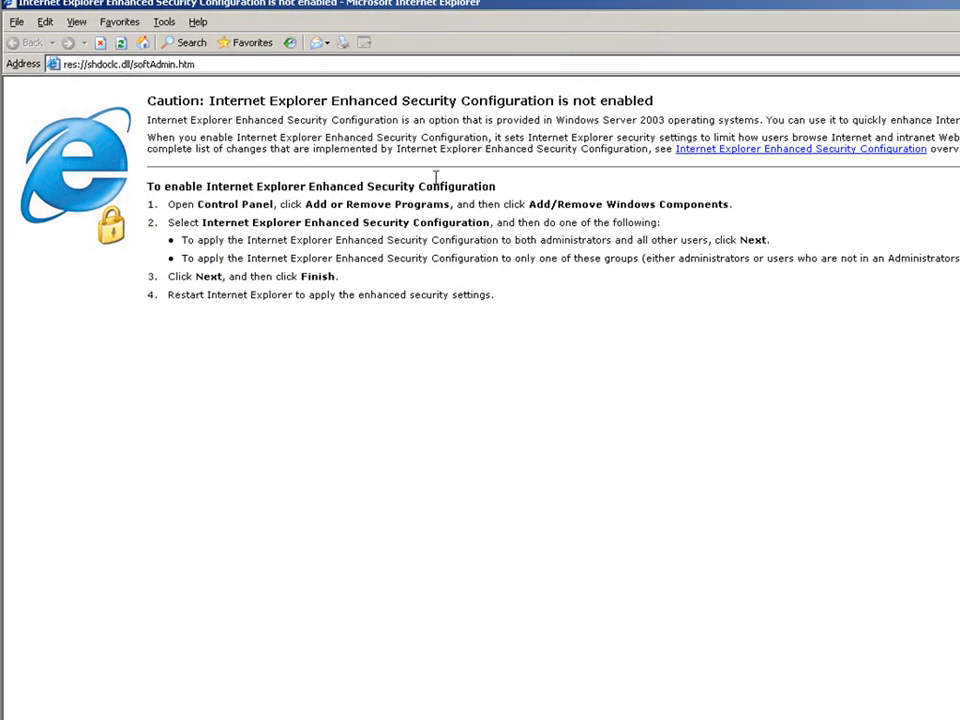
left_click(443, 64)
type("192.168.1.12")
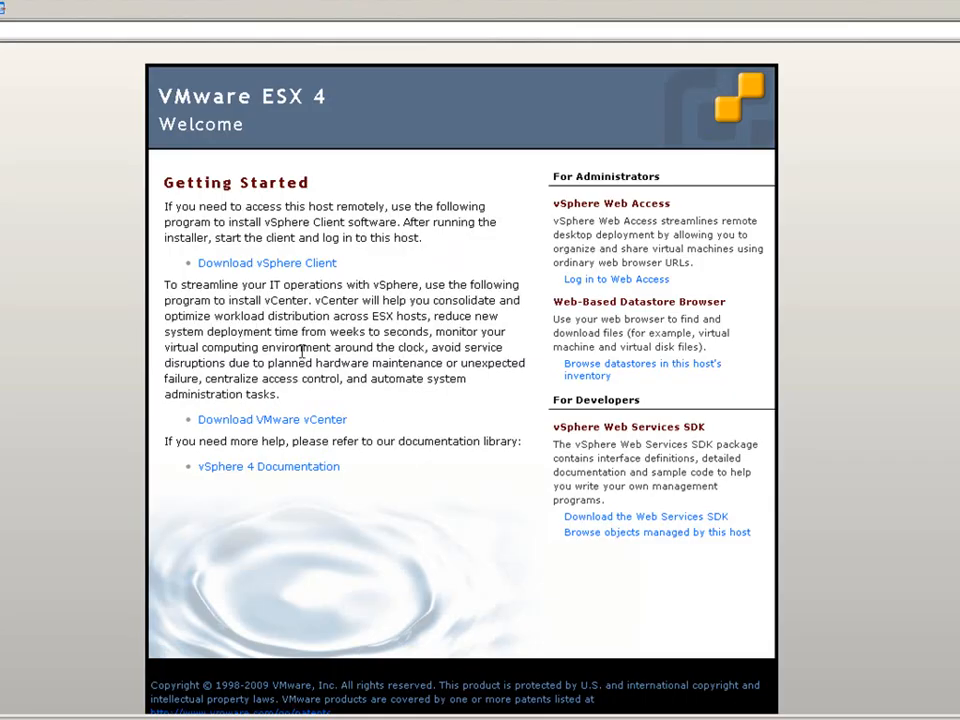
left_click(254, 264)
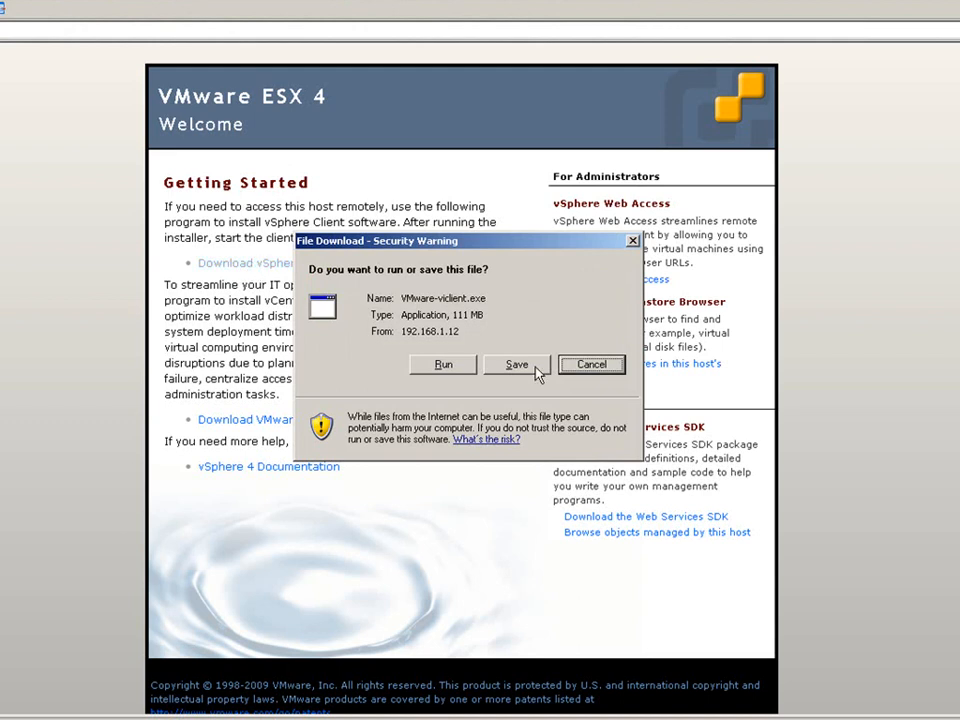
left_click(592, 365)
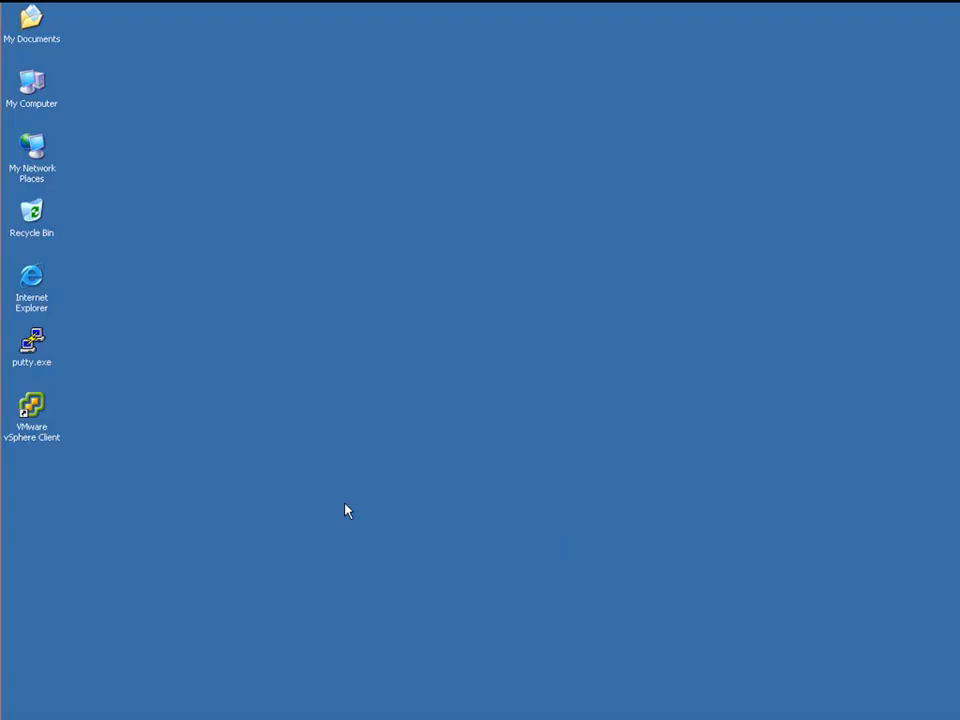
Log in to 192.168.1.12 with vSphere Client as root using the account password, ignoring the certificate warning and dismissing the evaluation notice.
double_click(31, 412)
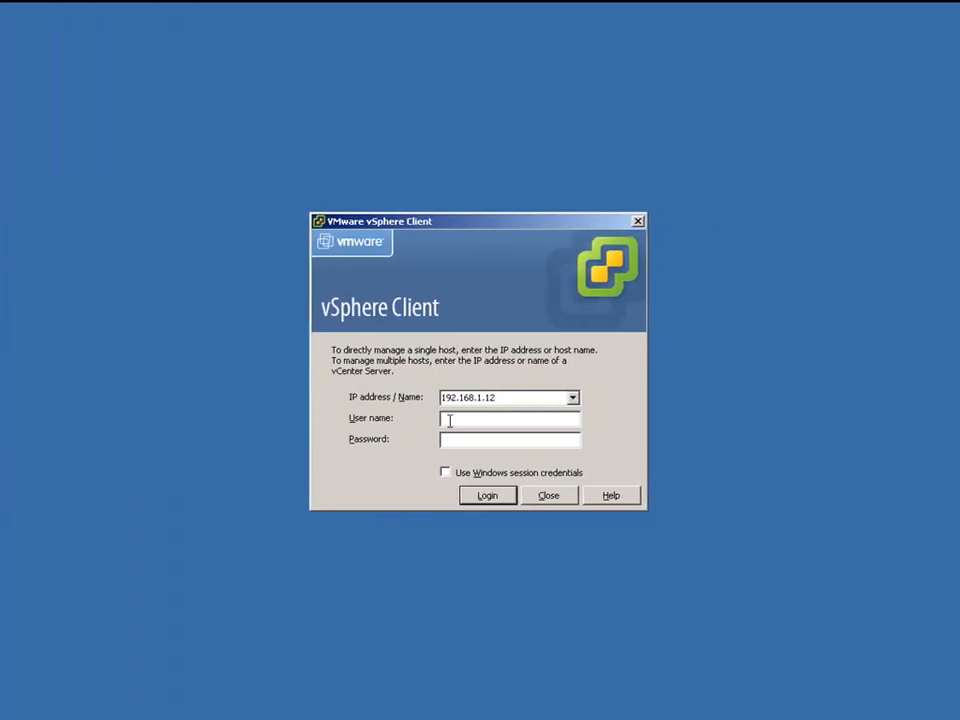
type("root")
key("Tab")
type("********")
key("Return")
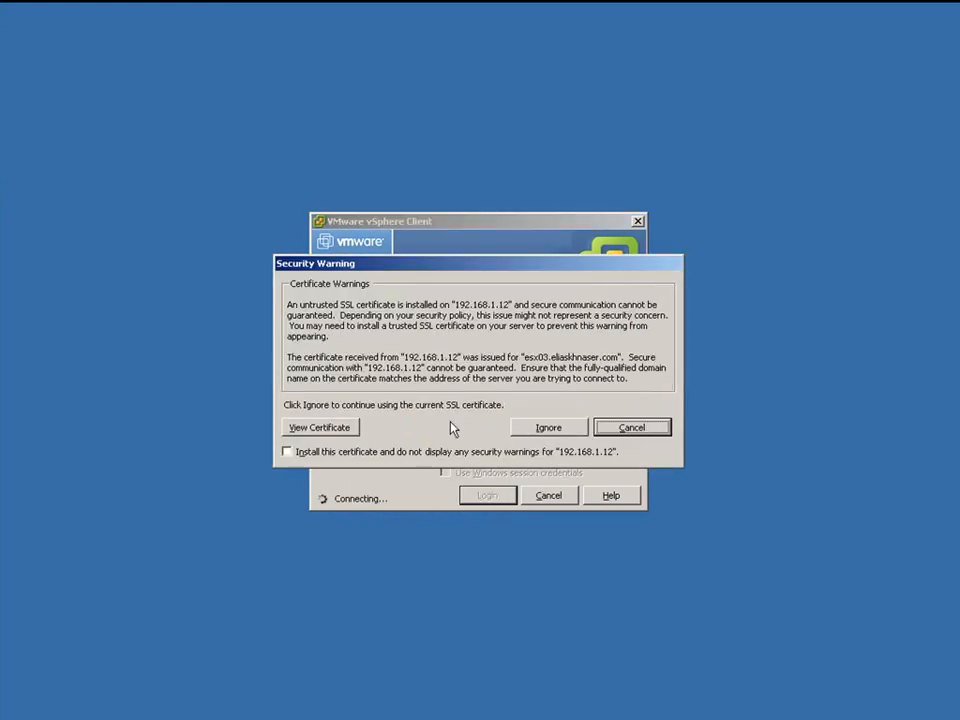
left_click(533, 428)
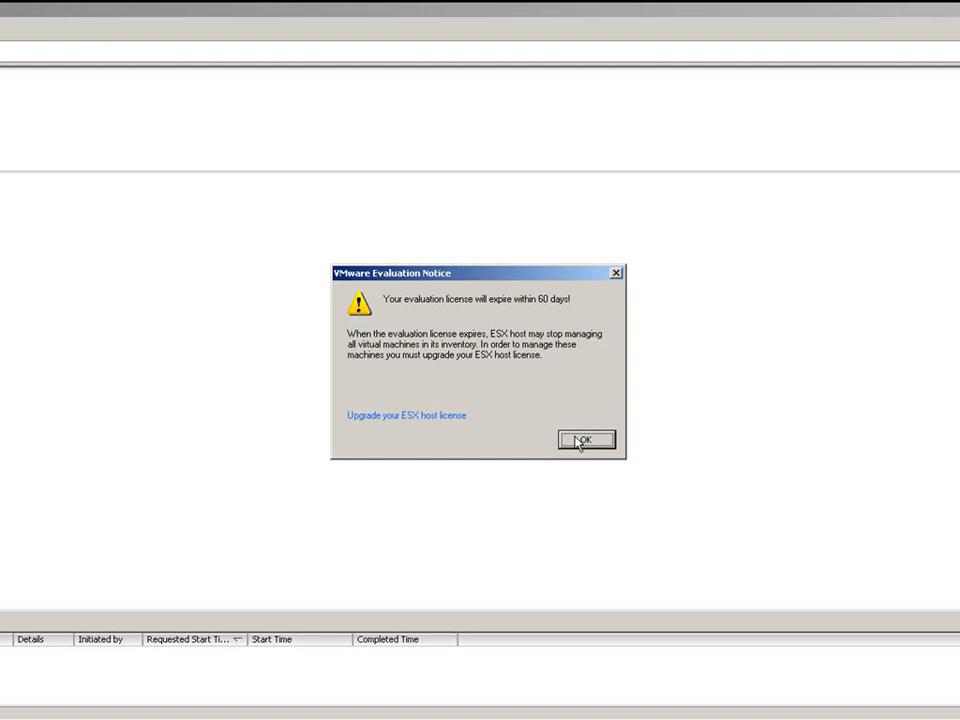
left_click(580, 442)
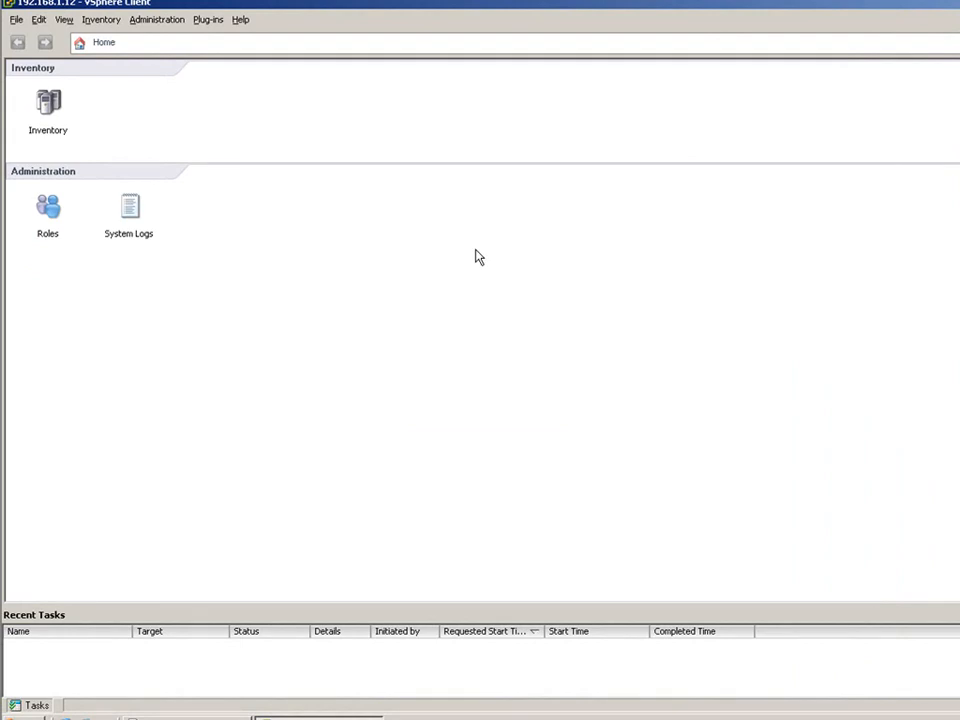
Open the ESX host in the inventory and examine its summary of hardware, resources, datastore and network.
left_click(43, 139)
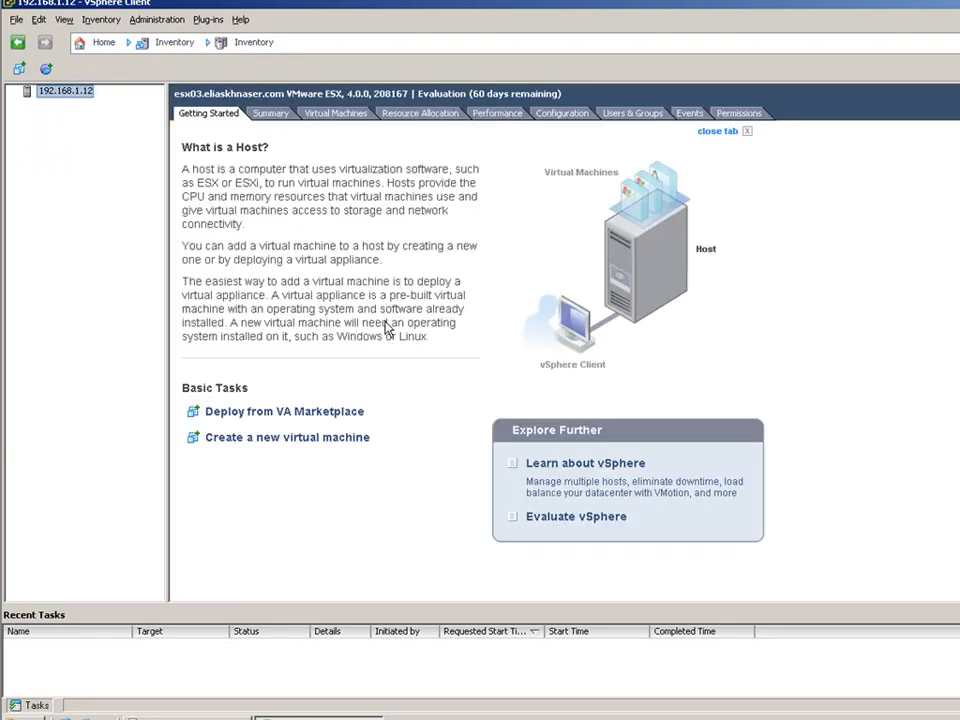
left_click(268, 116)
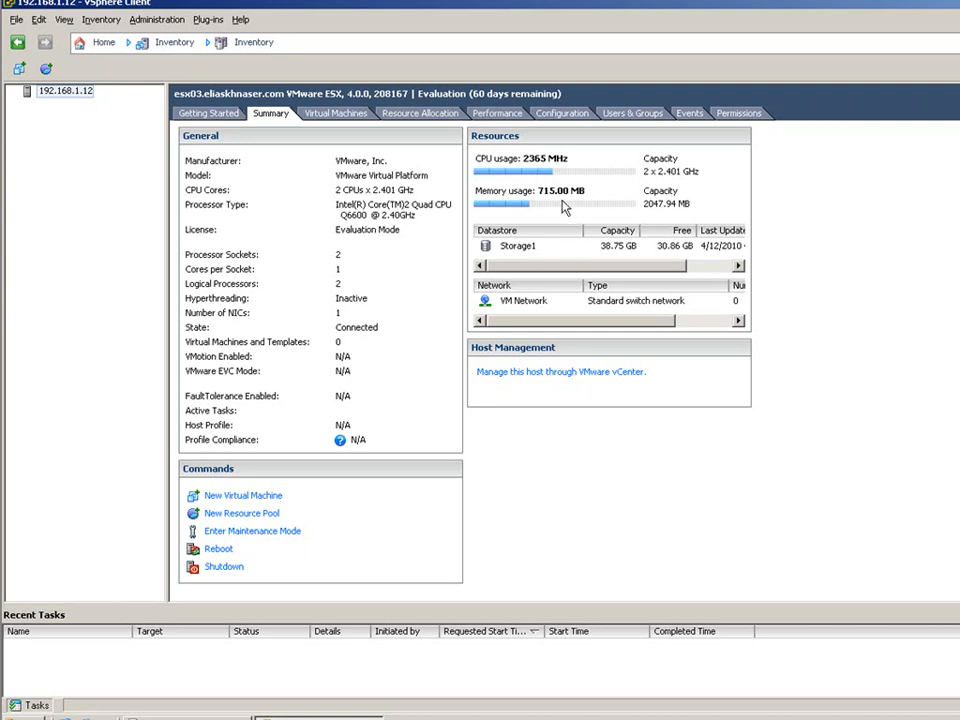
Set the host's service console memory to 800 MB in its memory configuration.
left_click(554, 117)
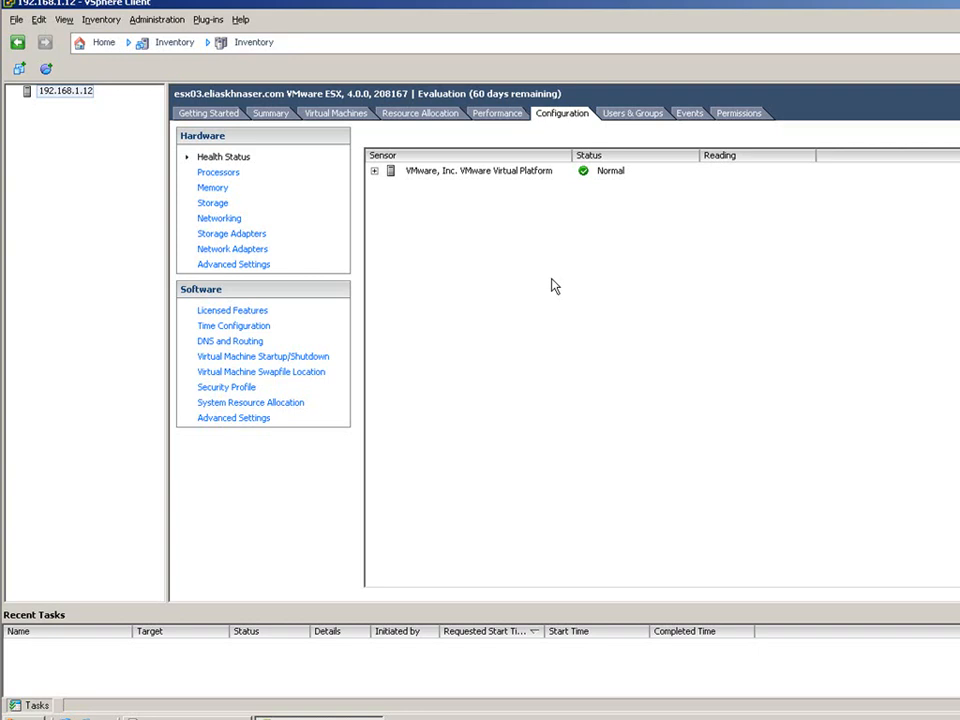
left_click(218, 189)
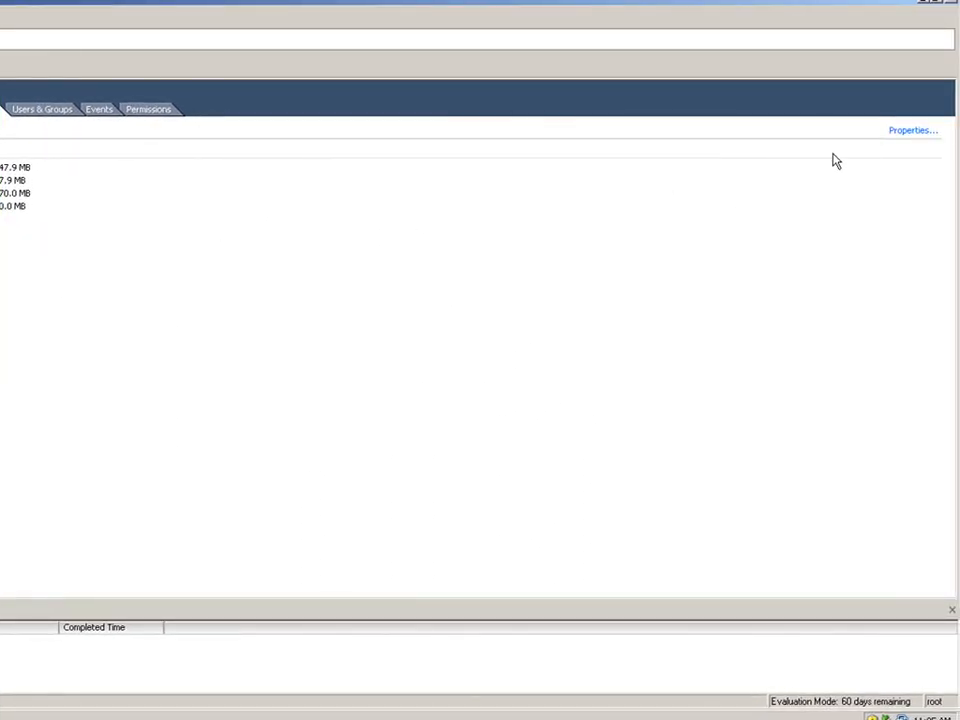
left_click(905, 131)
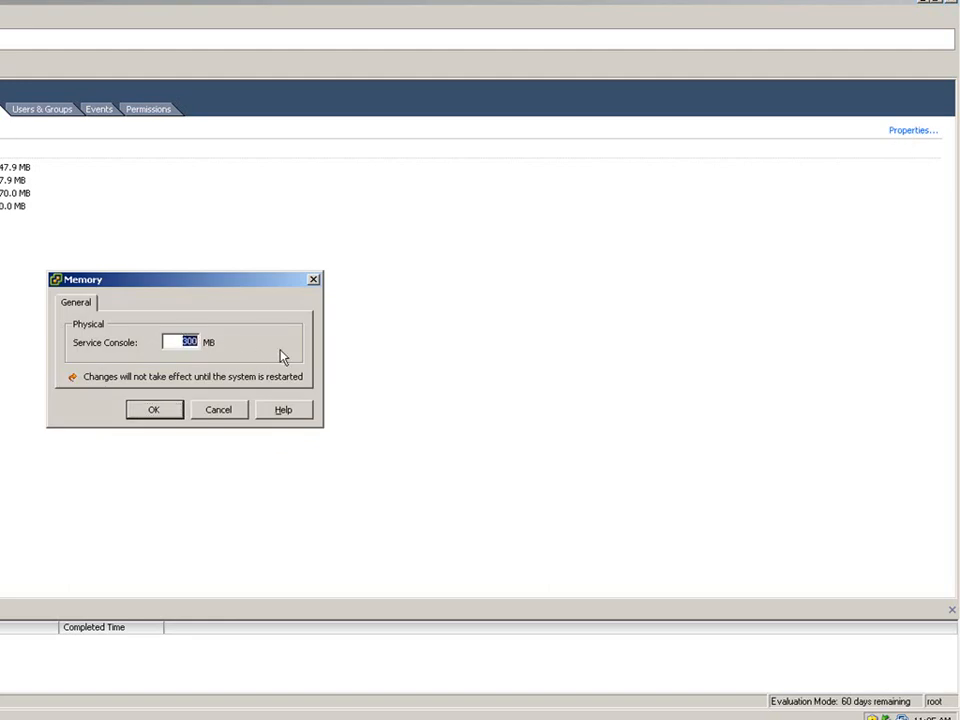
type("800")
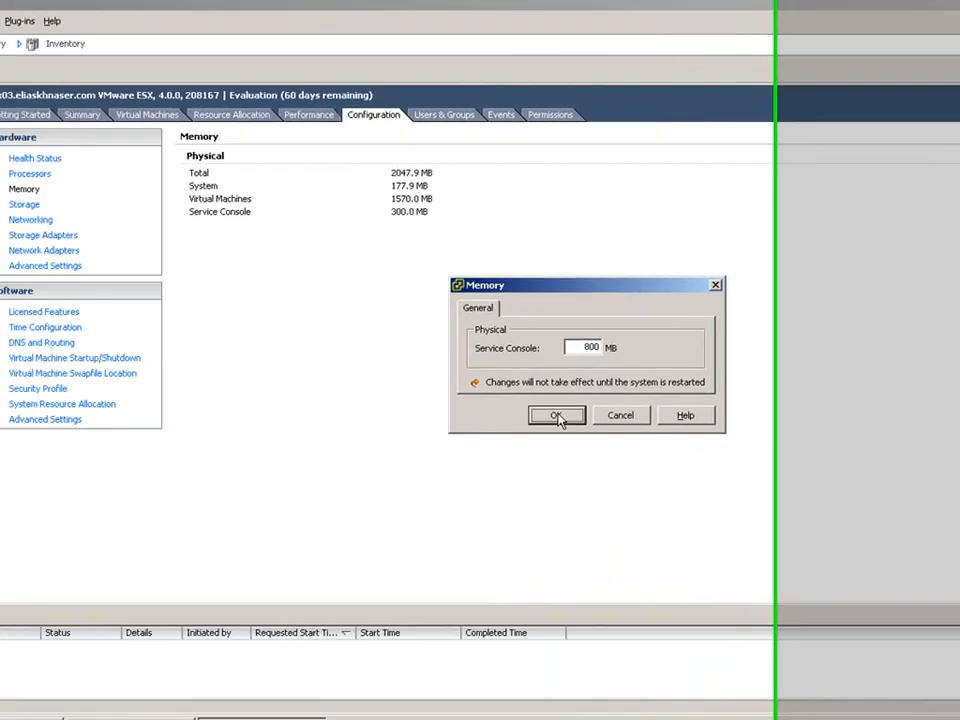
left_click(168, 412)
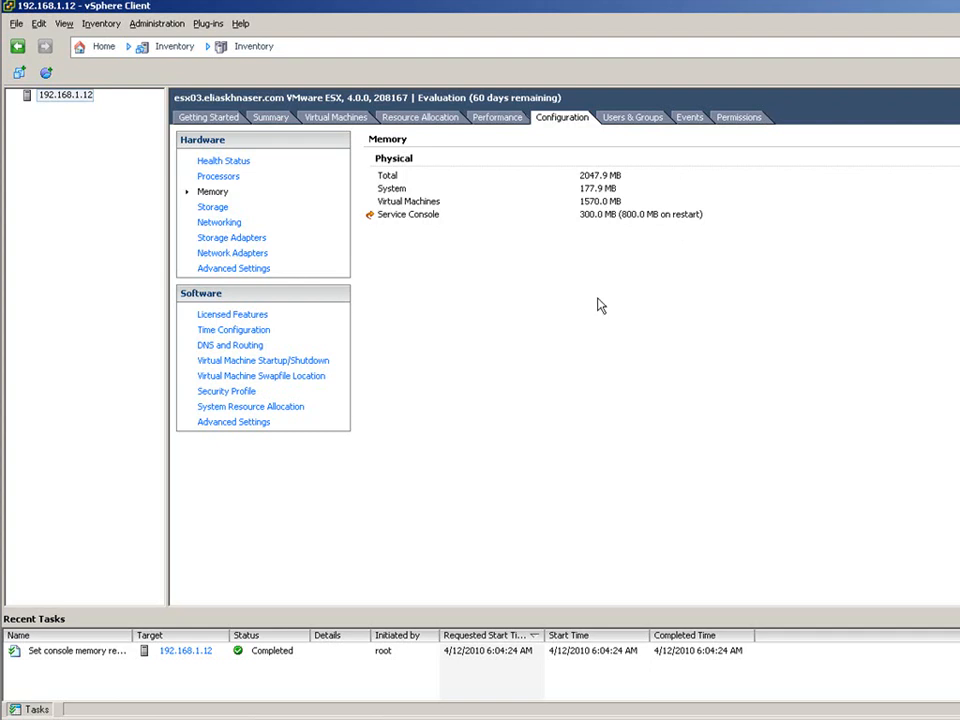
Enable the NTP client in the host's time configuration properties.
left_click(259, 331)
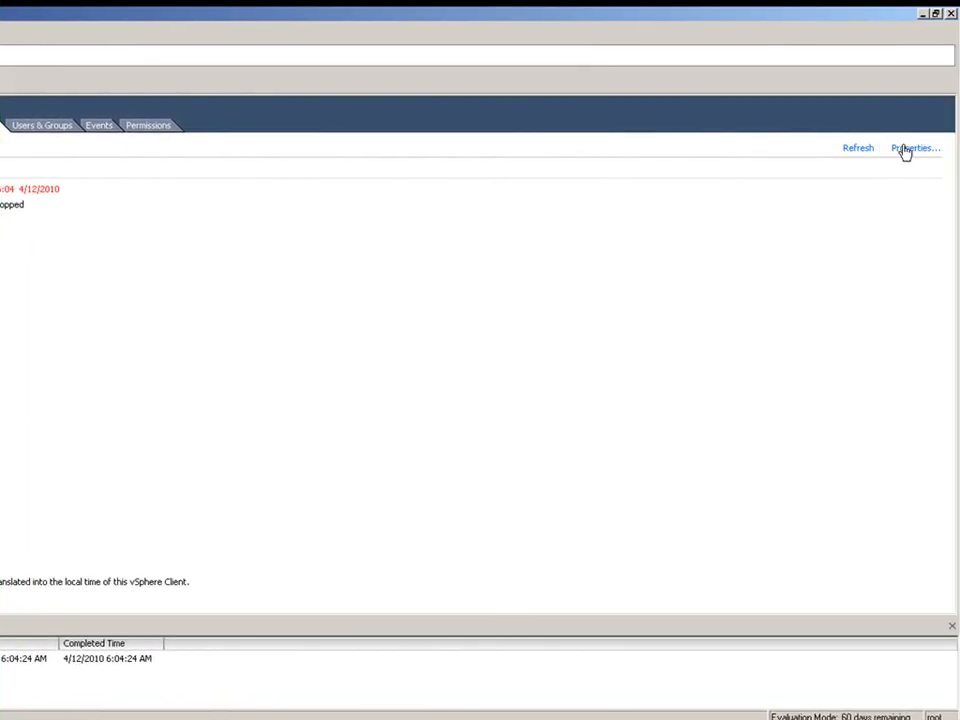
left_click(905, 150)
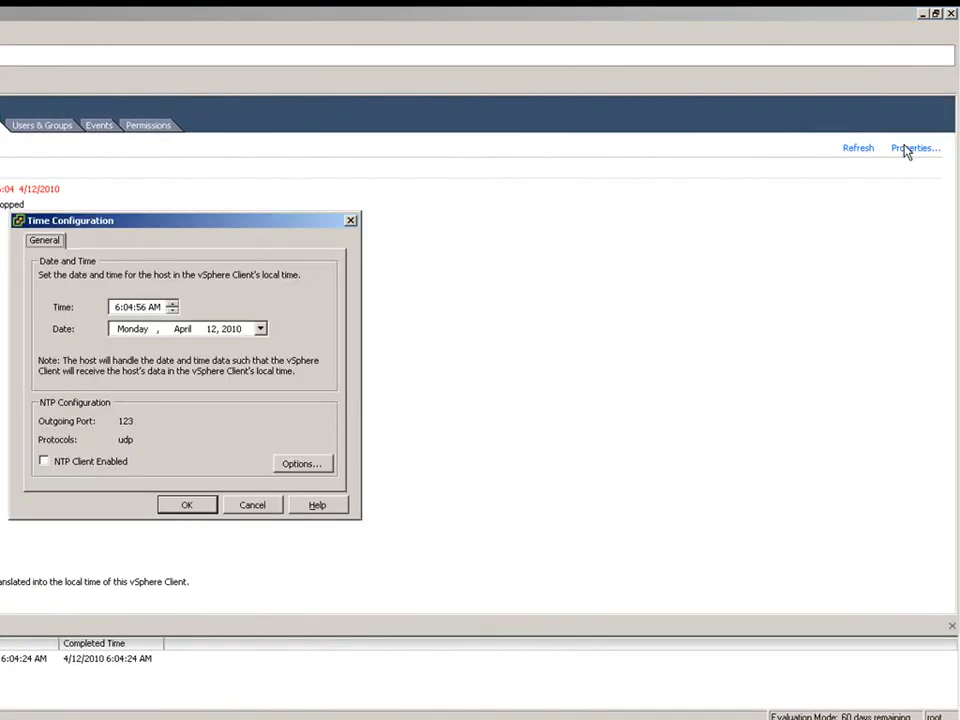
left_click(53, 465)
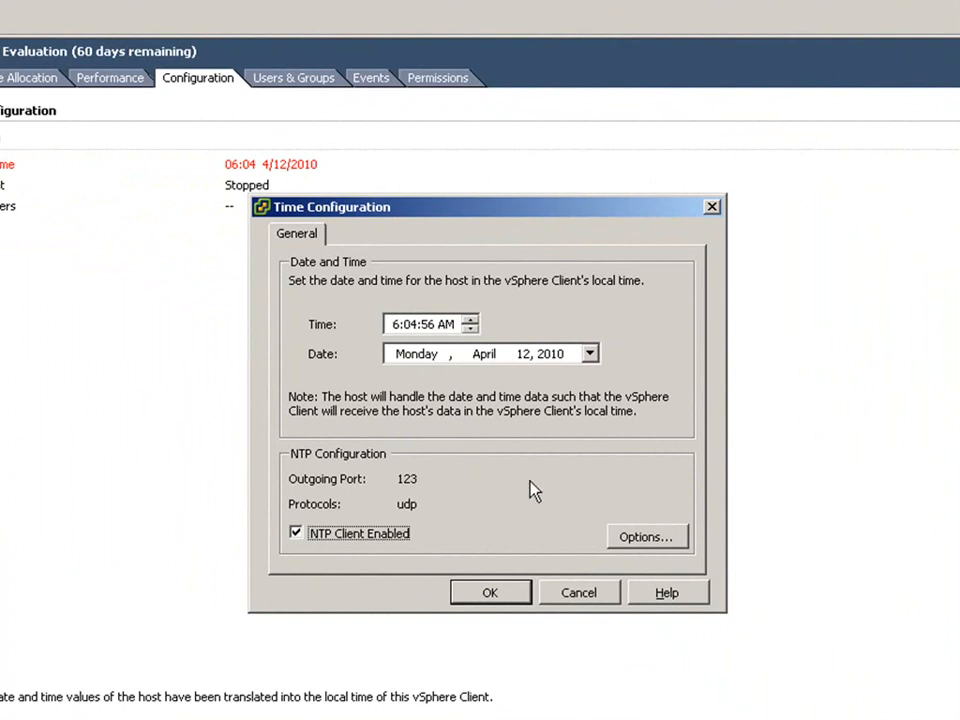
Set the NTP service to restart to apply changes, without adding an NTP server, and apply the time configuration.
left_click(643, 538)
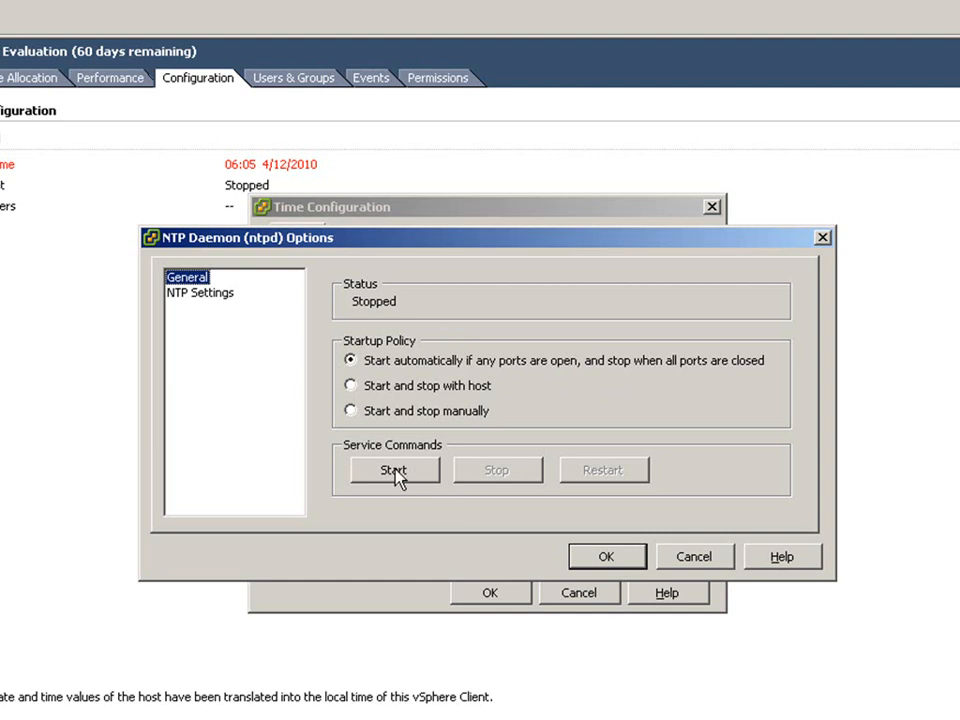
left_click(201, 299)
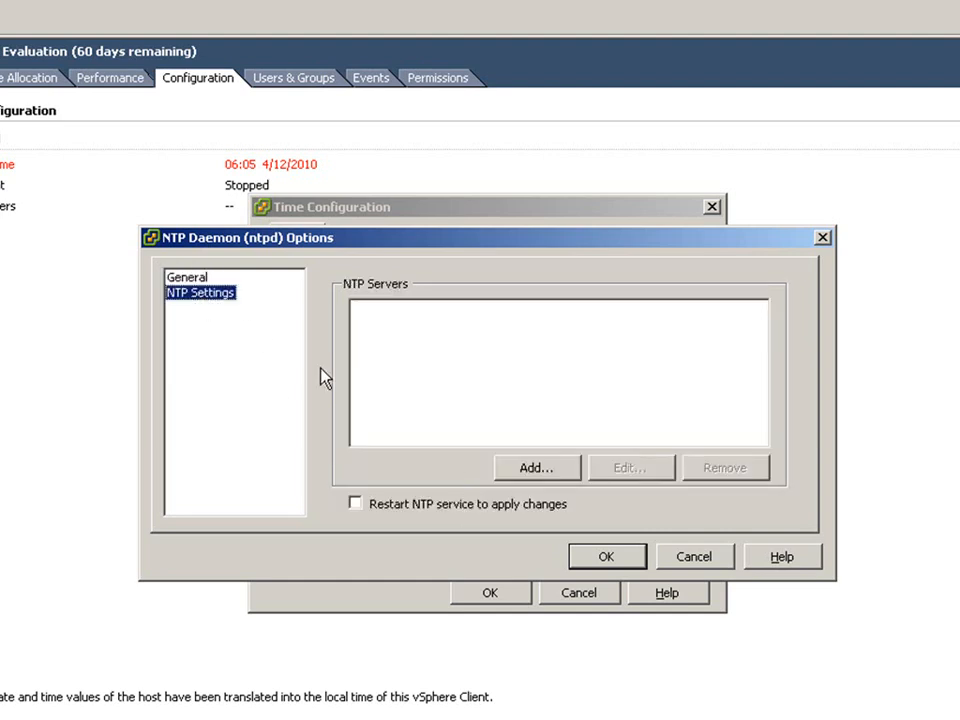
left_click(527, 474)
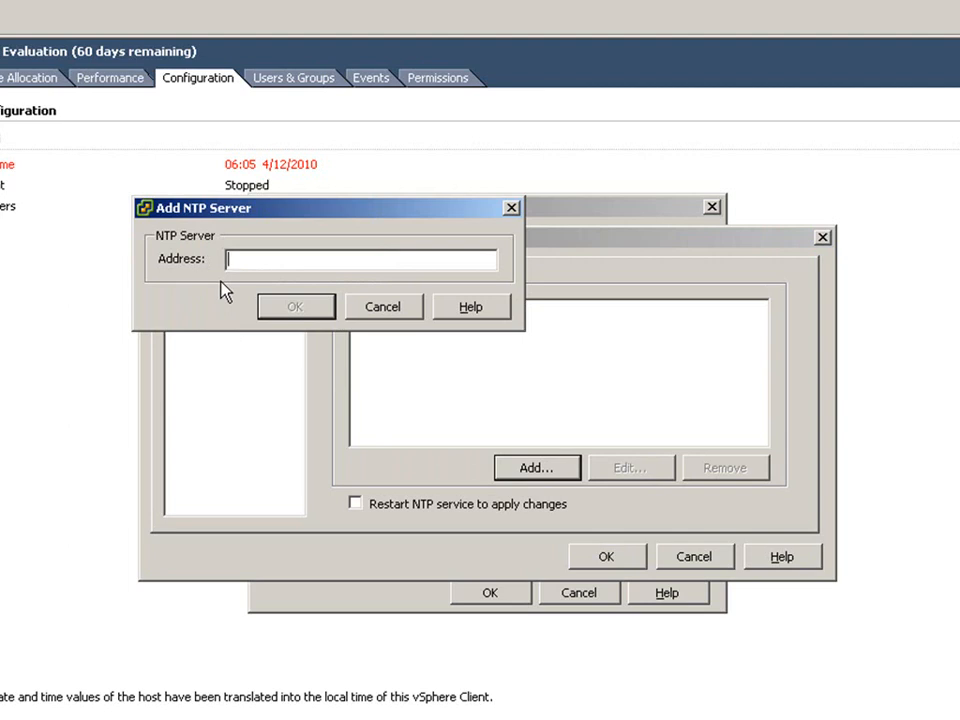
left_click(381, 309)
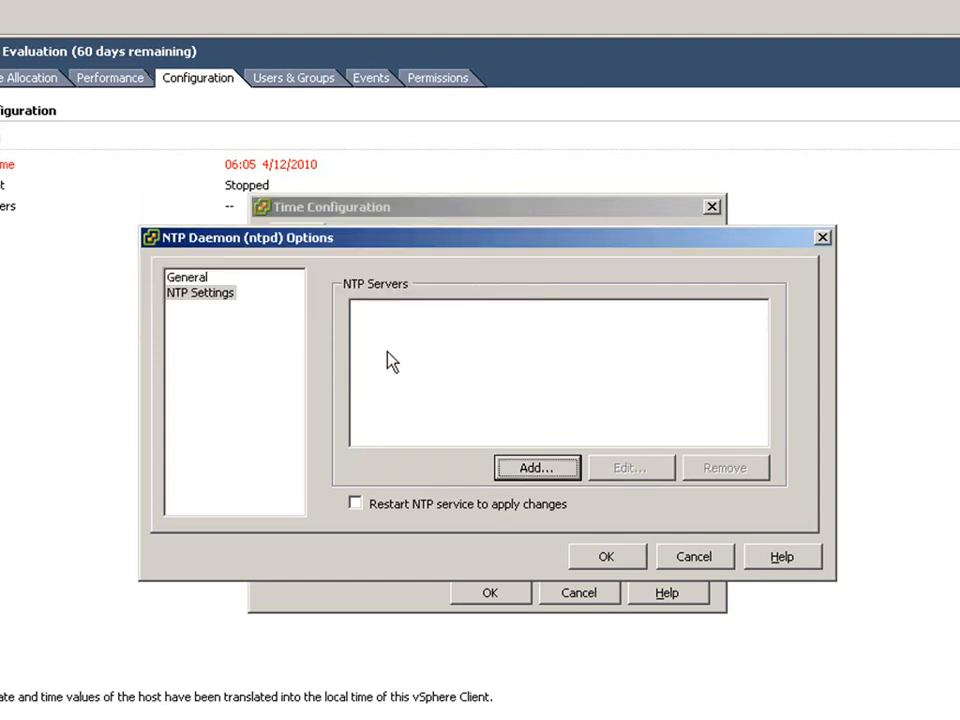
left_click(372, 510)
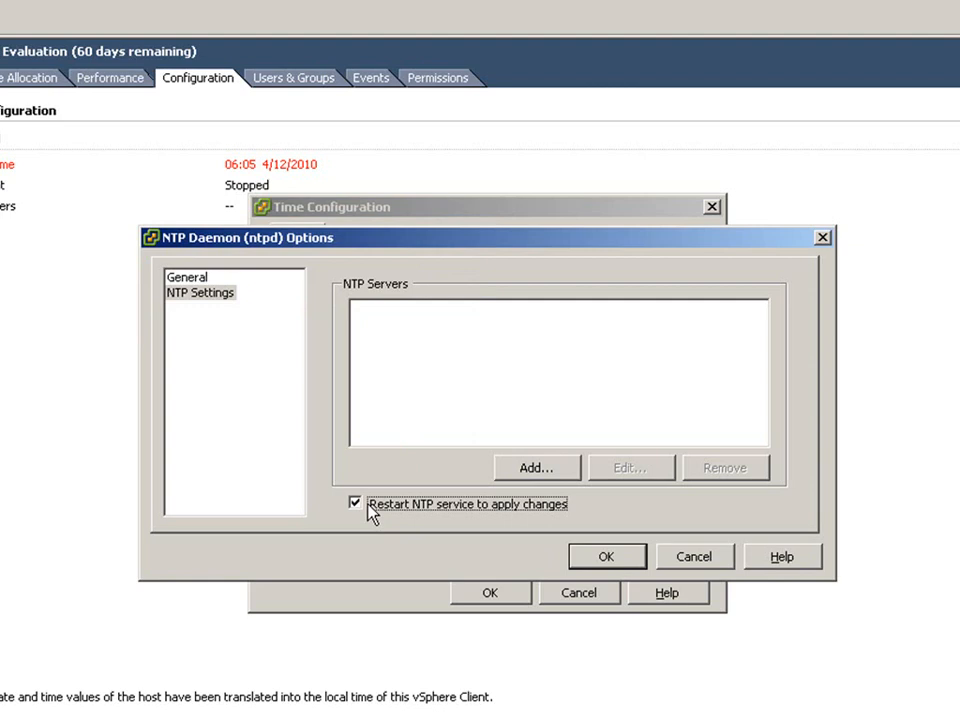
left_click(600, 560)
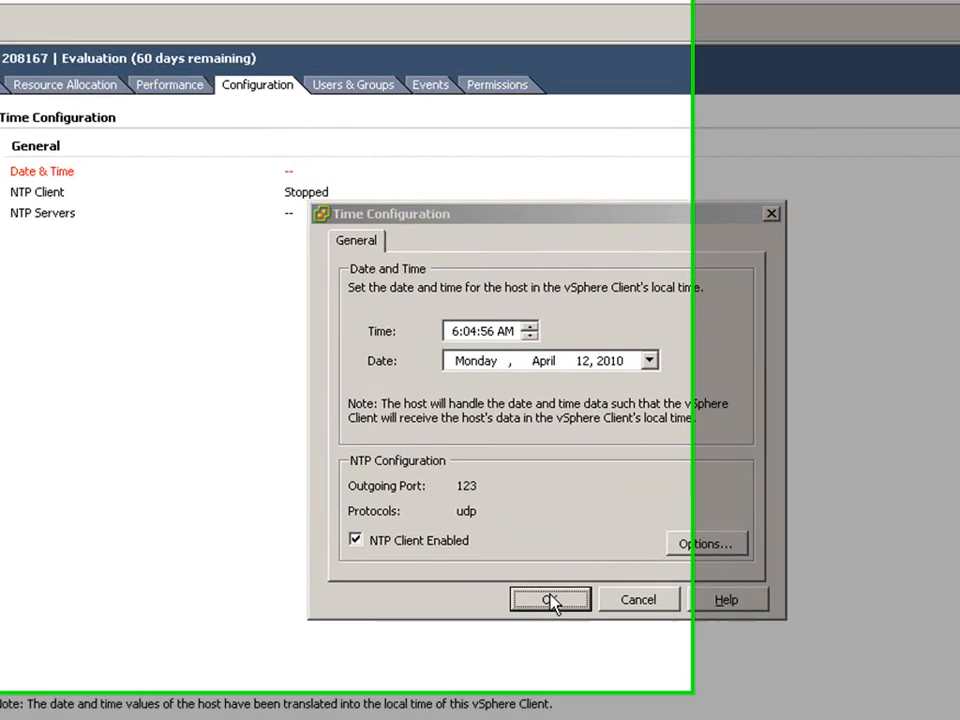
left_click(492, 594)
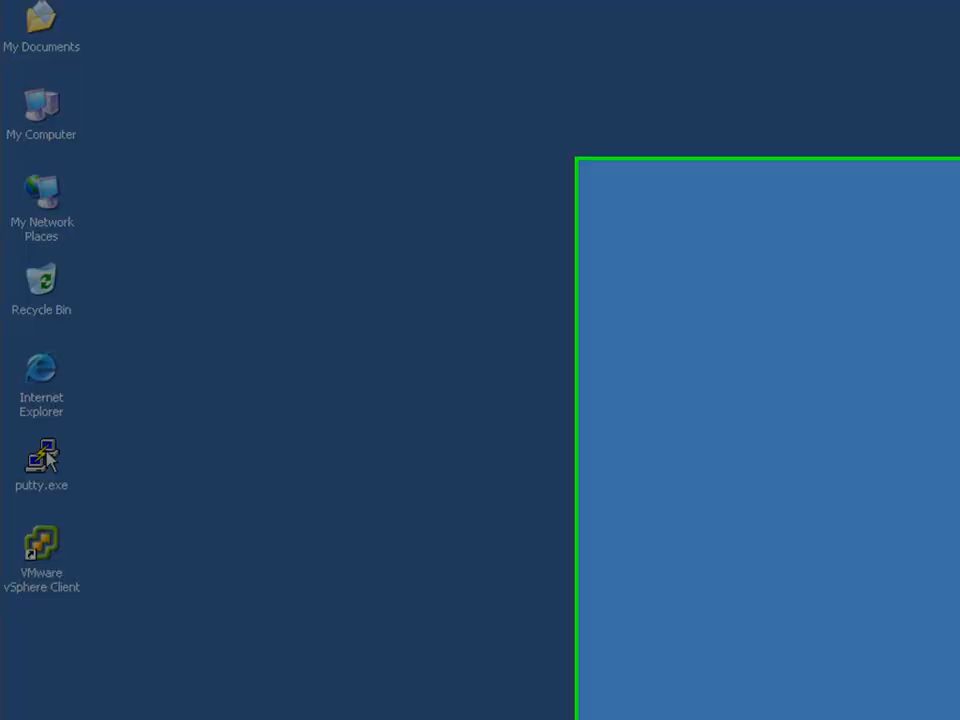
Try to log in as root with the account password over SSH to 192.168.1.12 in PuTTY, accepting the host key, and close the session.
double_click(47, 454)
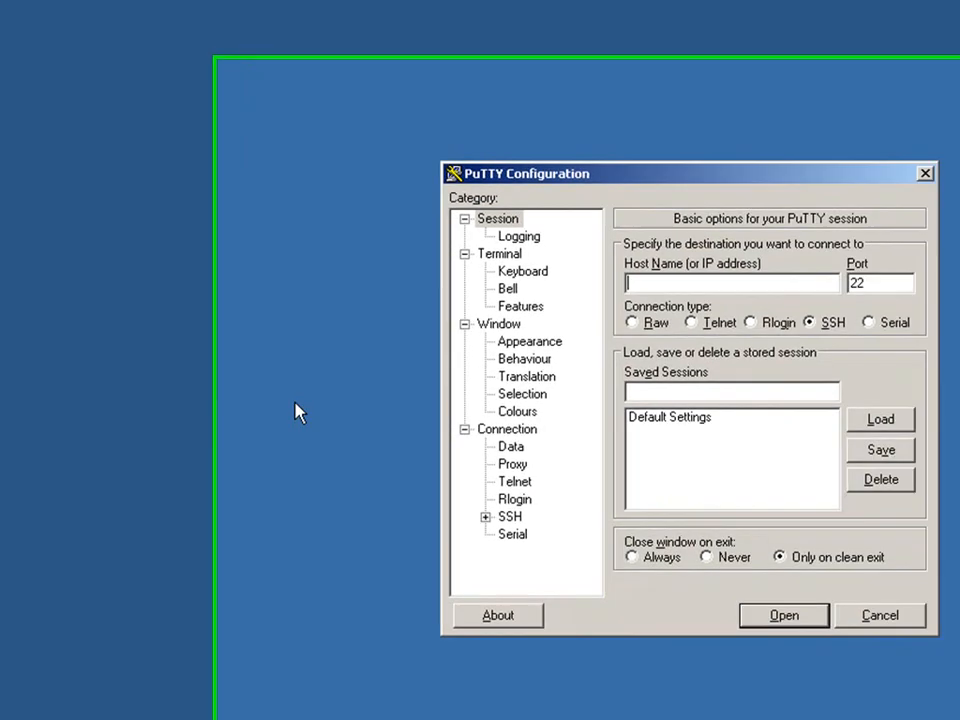
type("192.168.1.12")
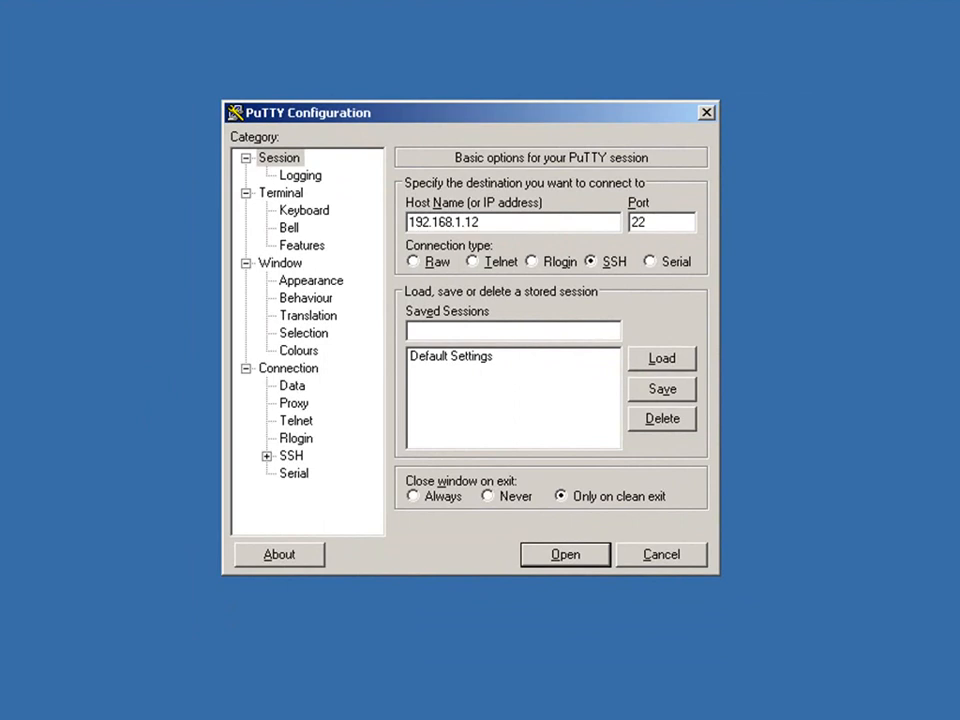
key("Return")
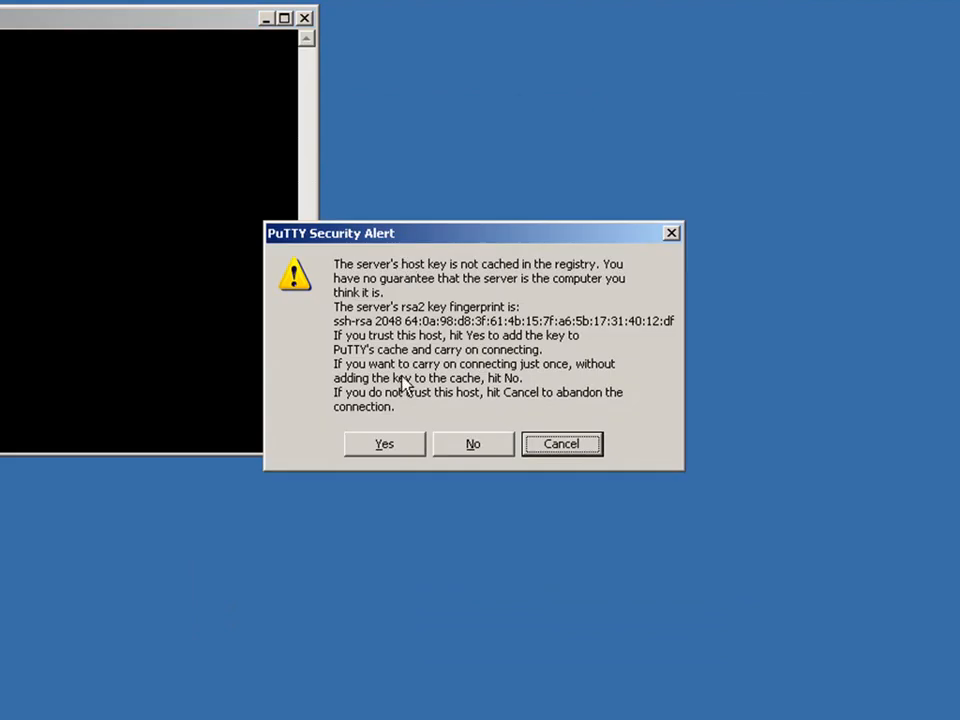
left_click(386, 443)
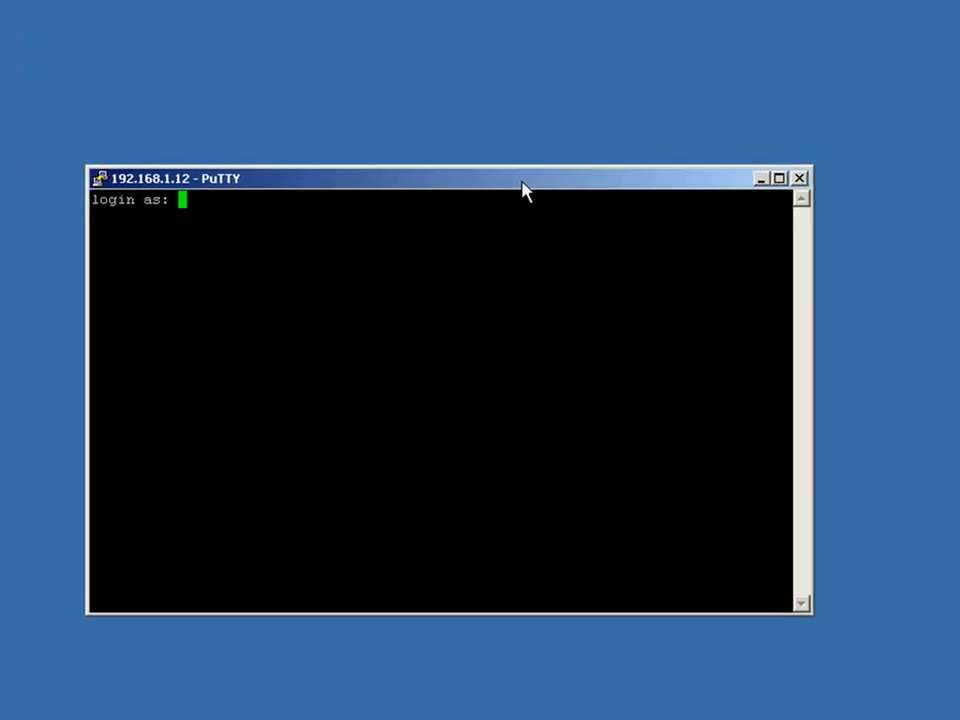
type("root")
key("Return")
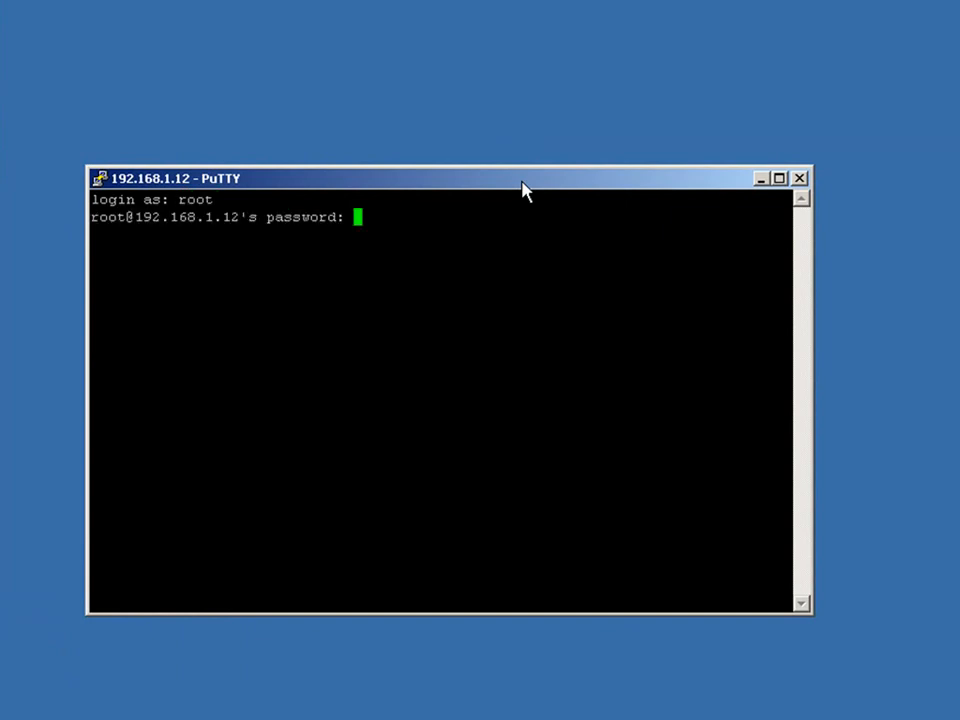
key("Return")
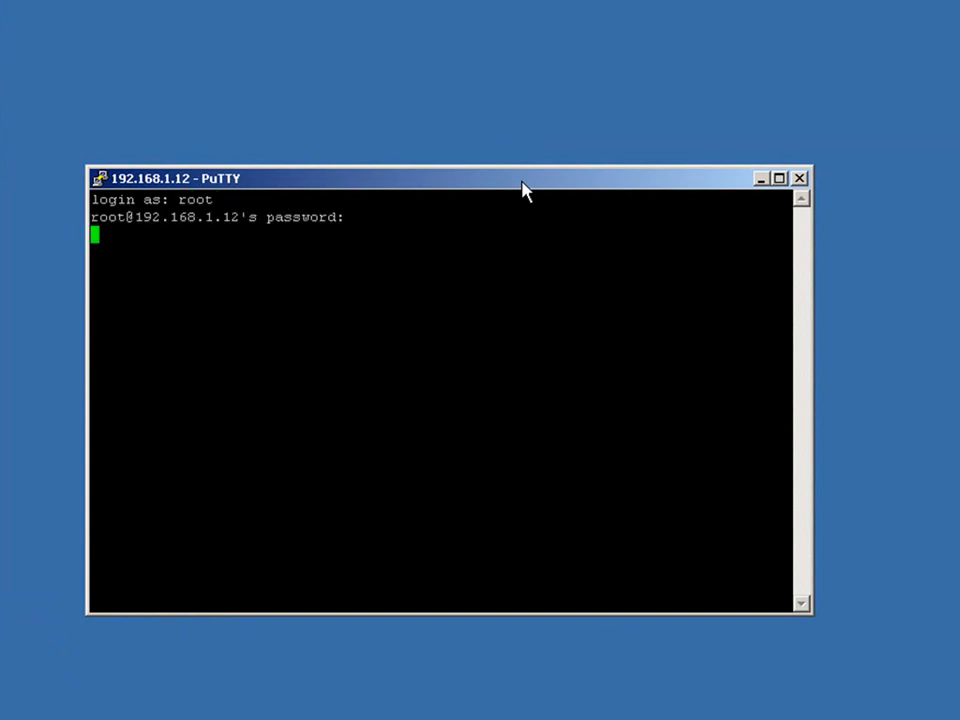
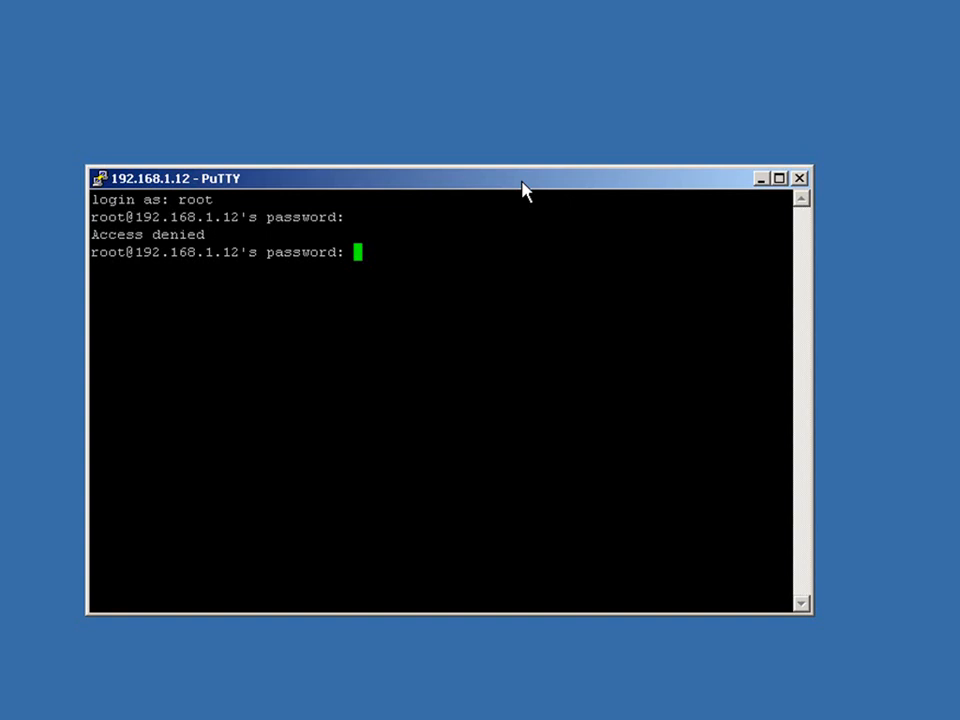
left_click(800, 180)
left_click(508, 455)
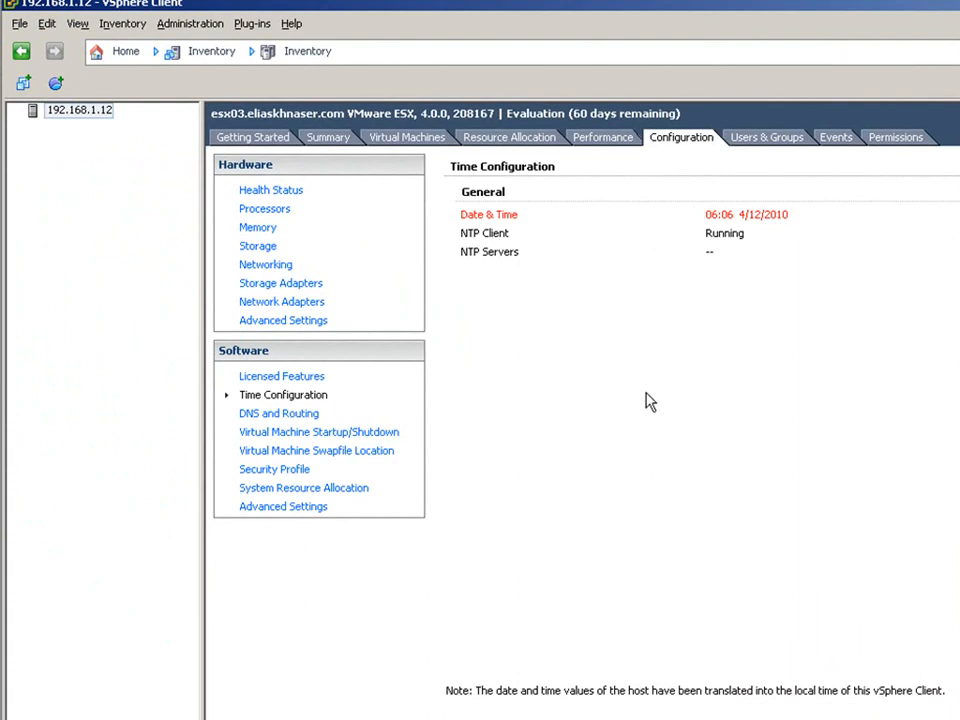
Add a local user to the host with a login, user name and password, and grant it shell access.
left_click(771, 142)
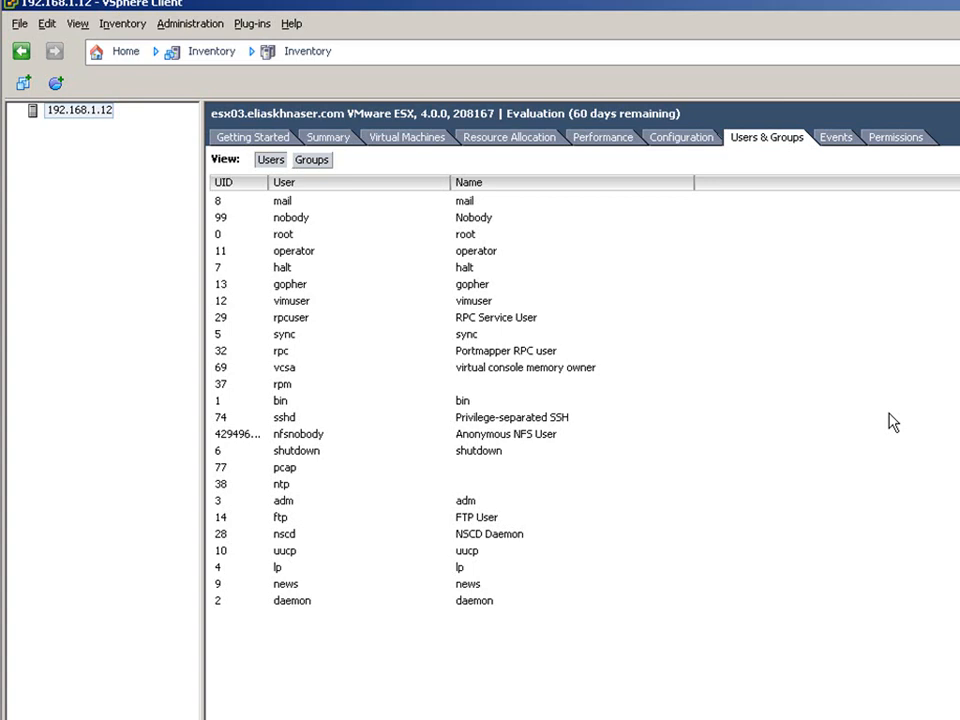
right_click(650, 320)
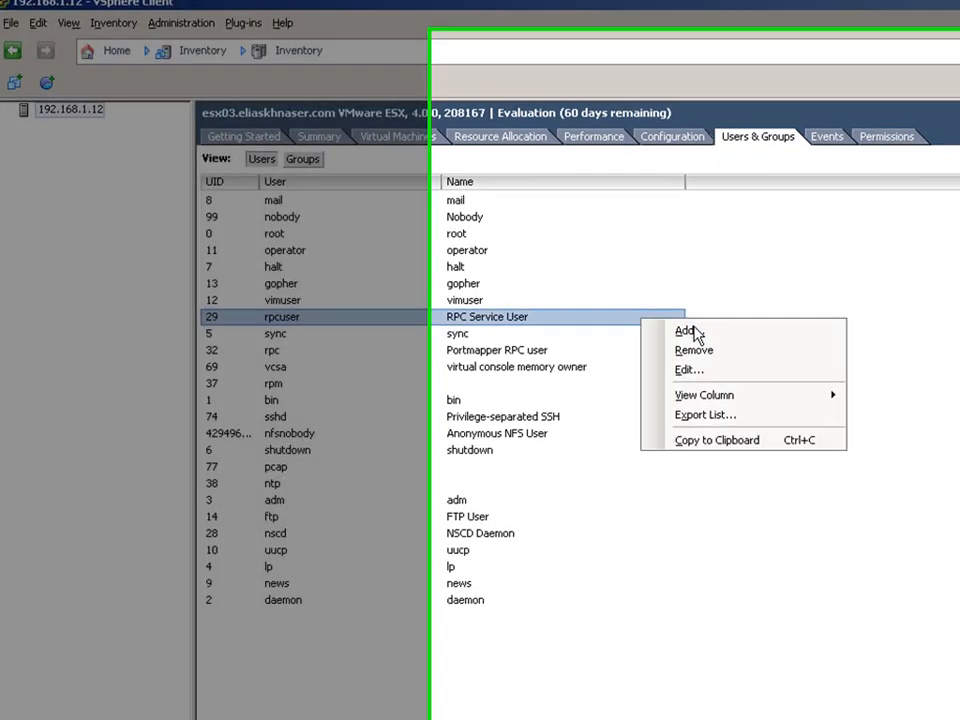
left_click(692, 330)
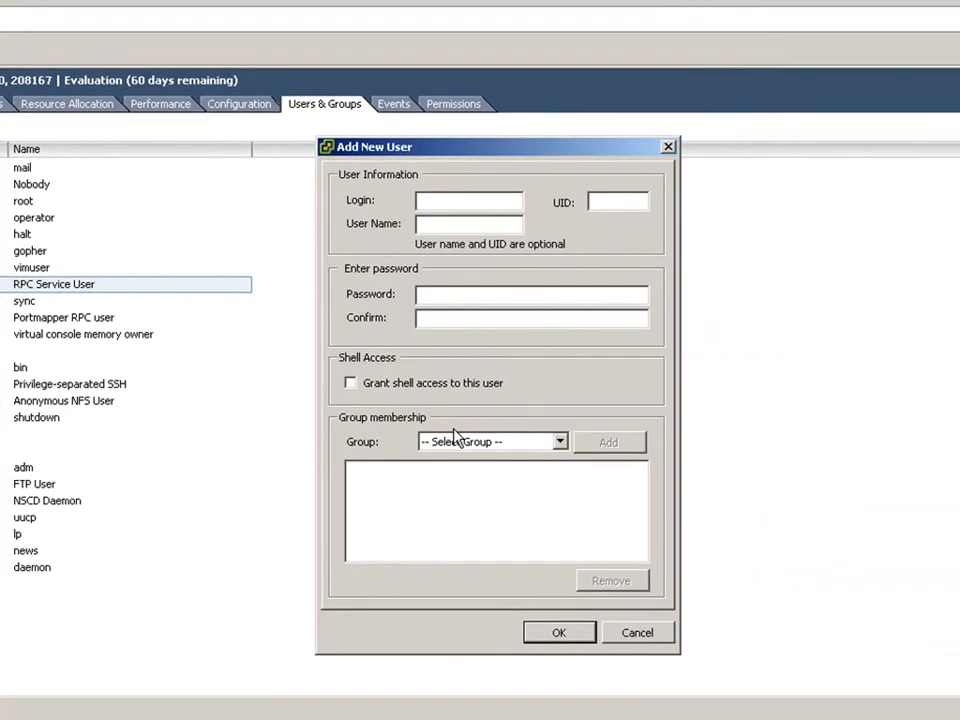
type("eli")
key("Tab")
type("eli")
left_click(435, 296)
type("********")
key("Tab")
type("********")
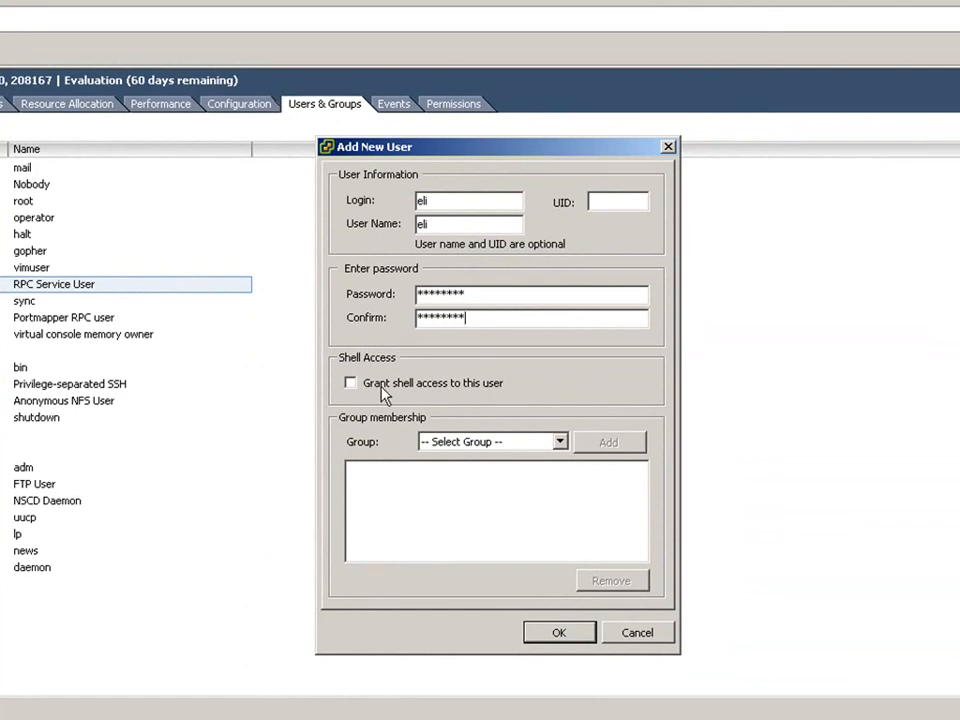
left_click(351, 383)
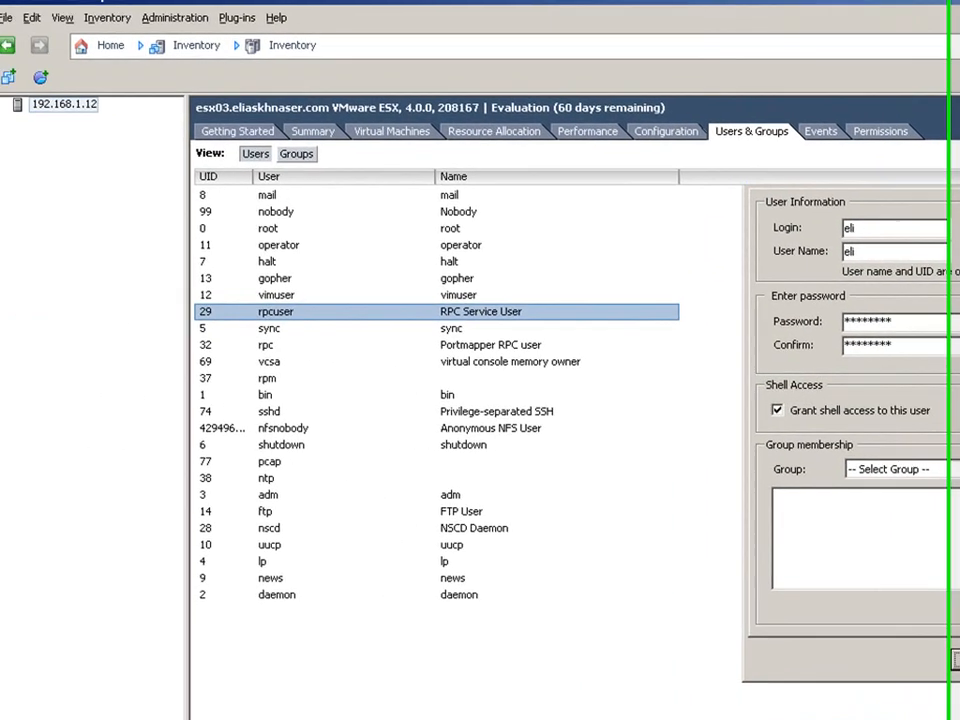
left_click(700, 642)
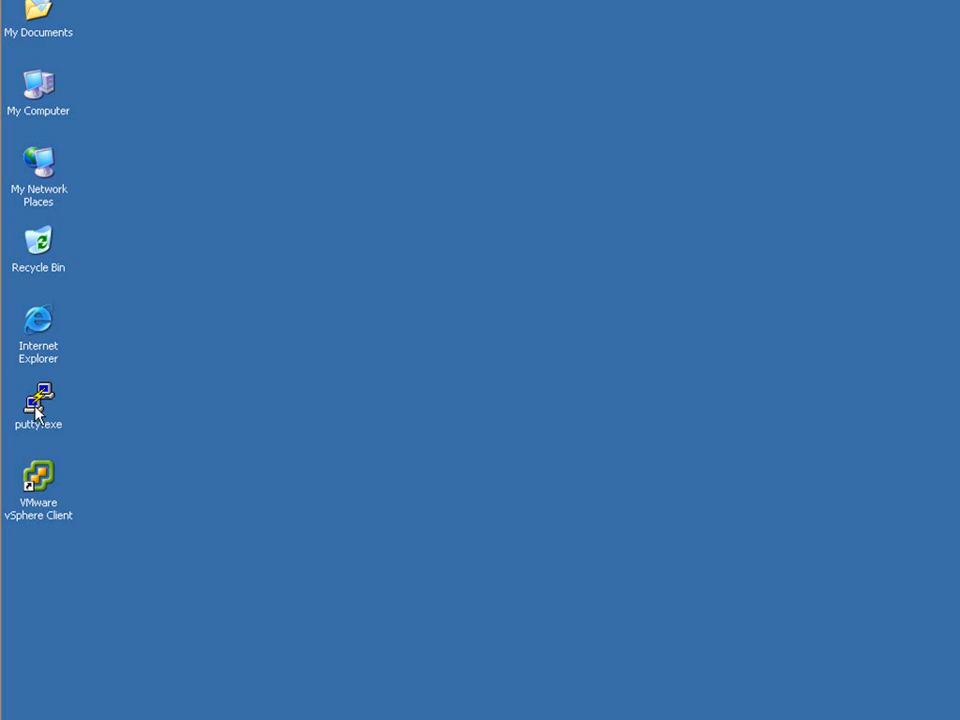
Log in over SSH to 192.168.1.12 in PuTTY with the new local user's login and password.
double_click(36, 405)
type("192.168.1.12")
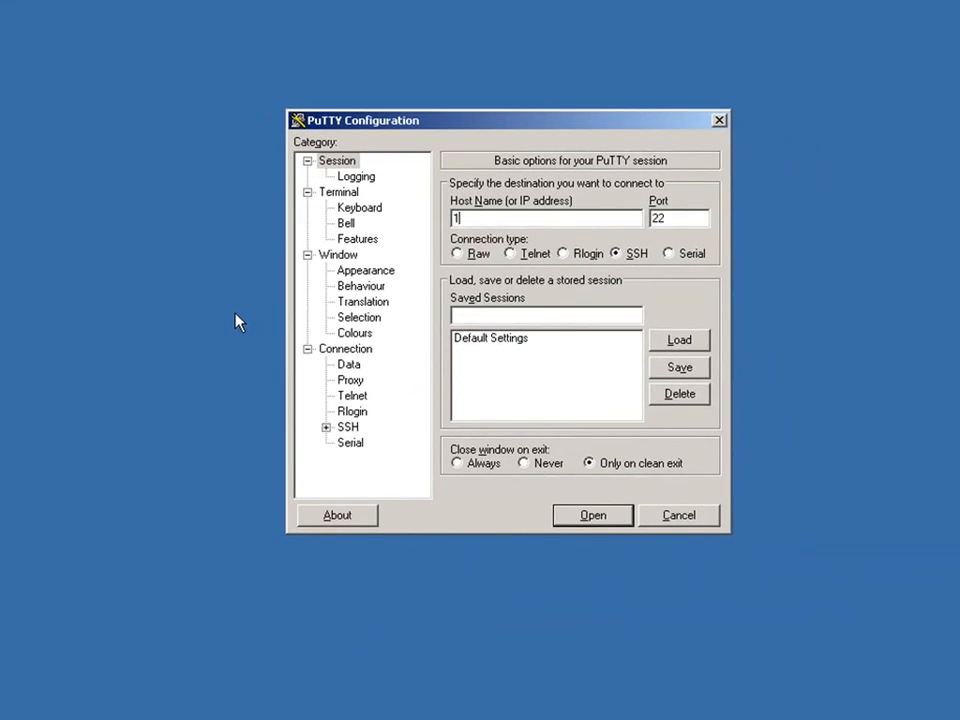
key("Return")
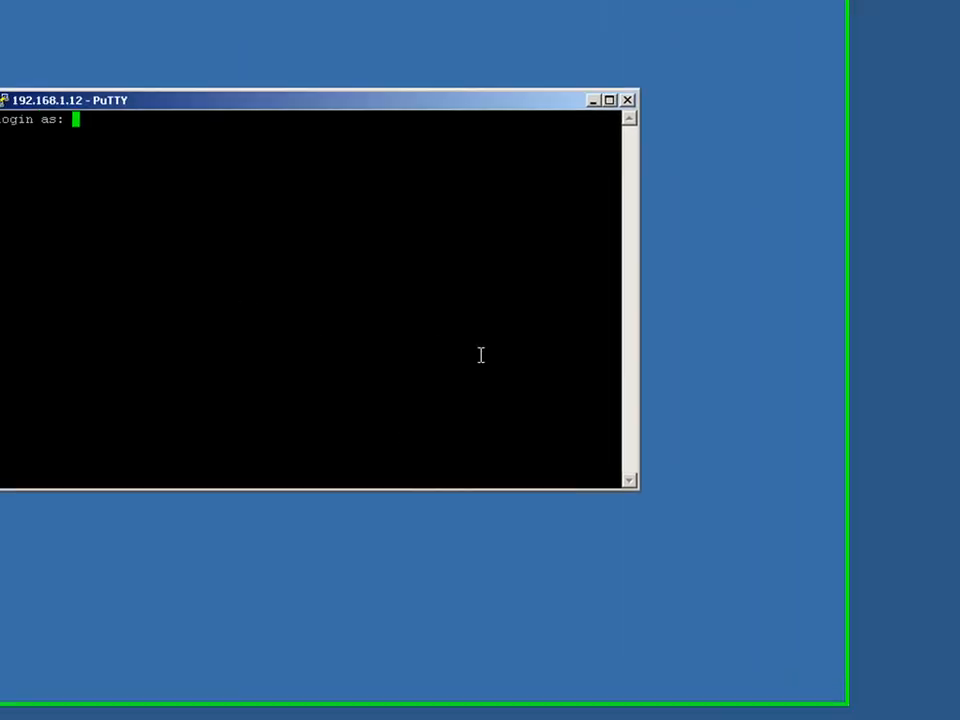
type("eli")
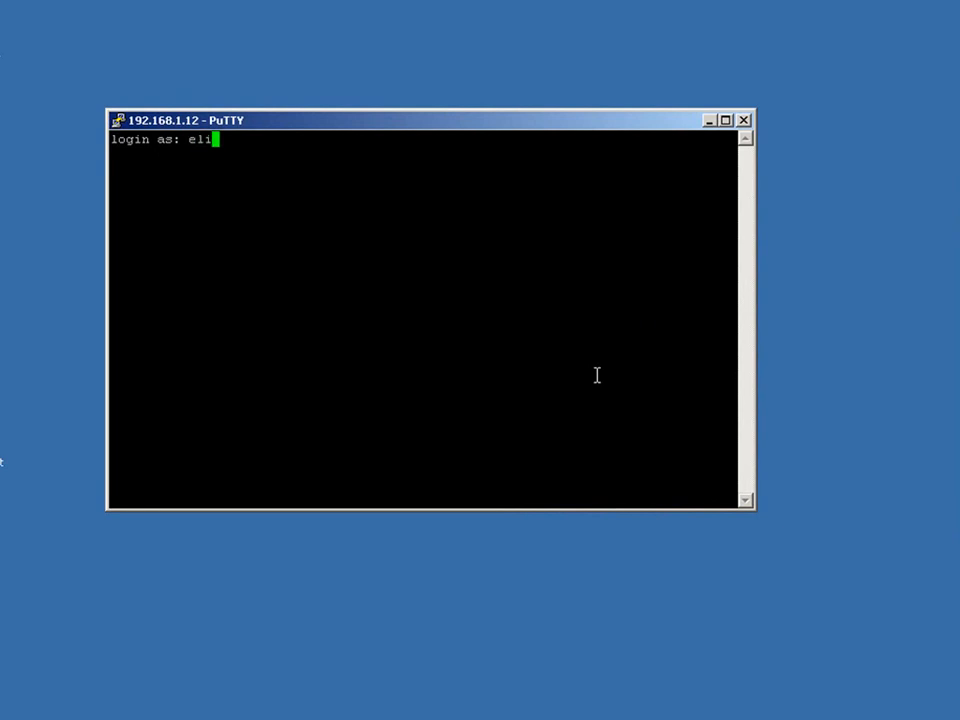
key("Return")
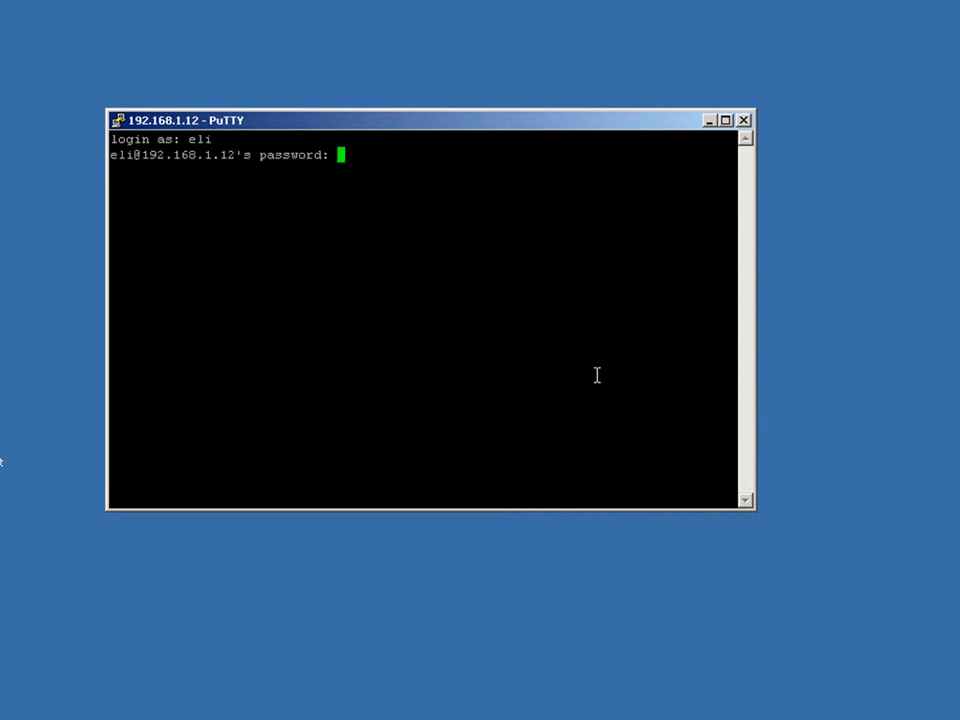
key("Return")
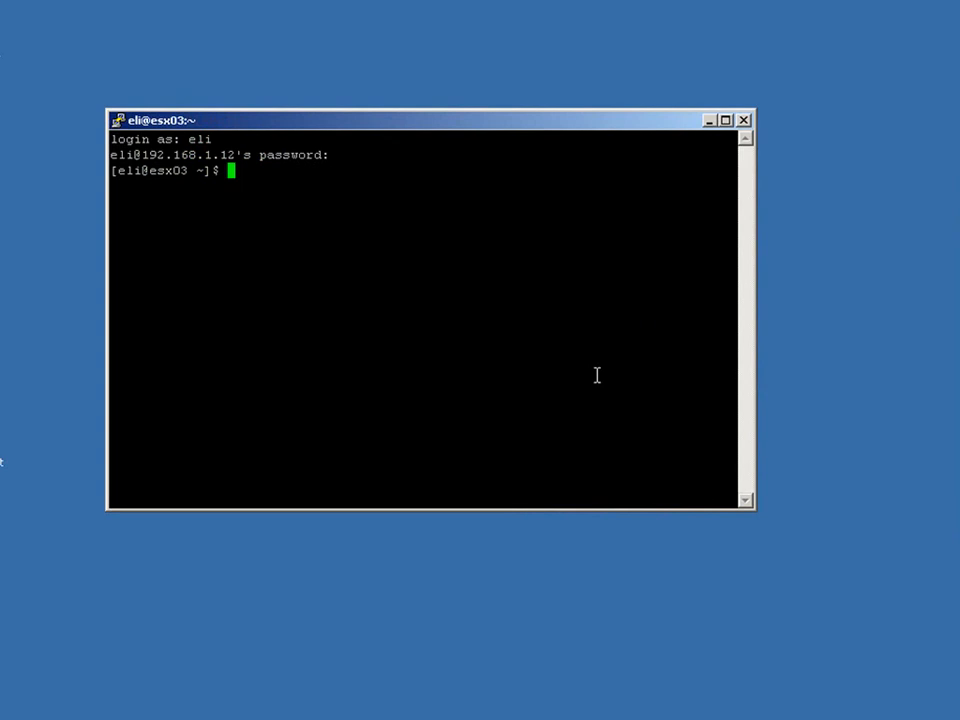
Switch to the root account with su - and enter the root password.
type("su -")
key("Return")
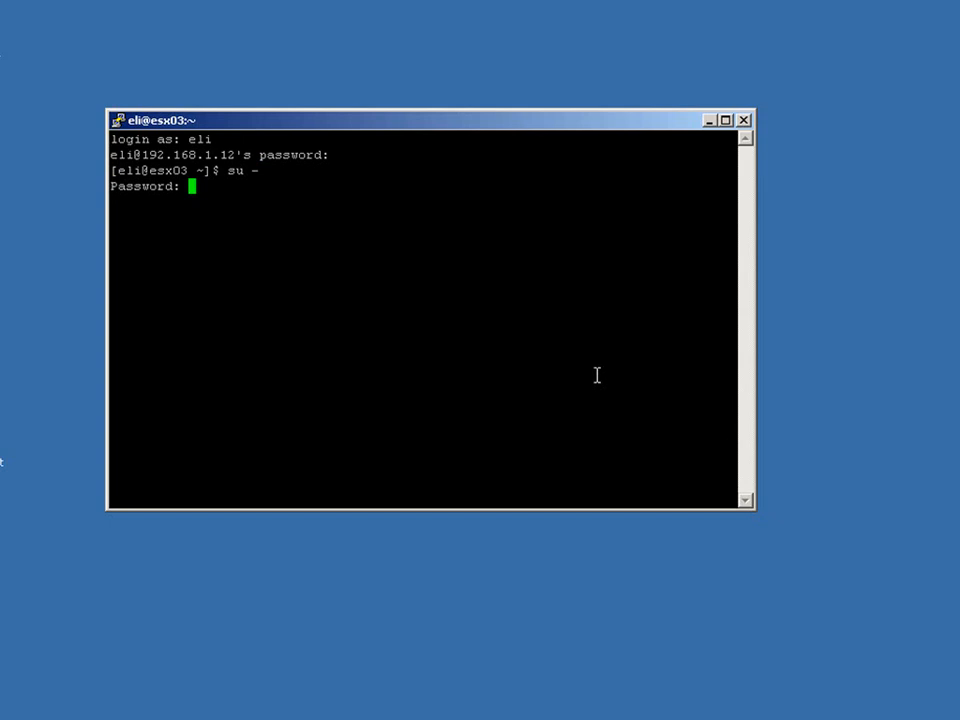
key("Return")
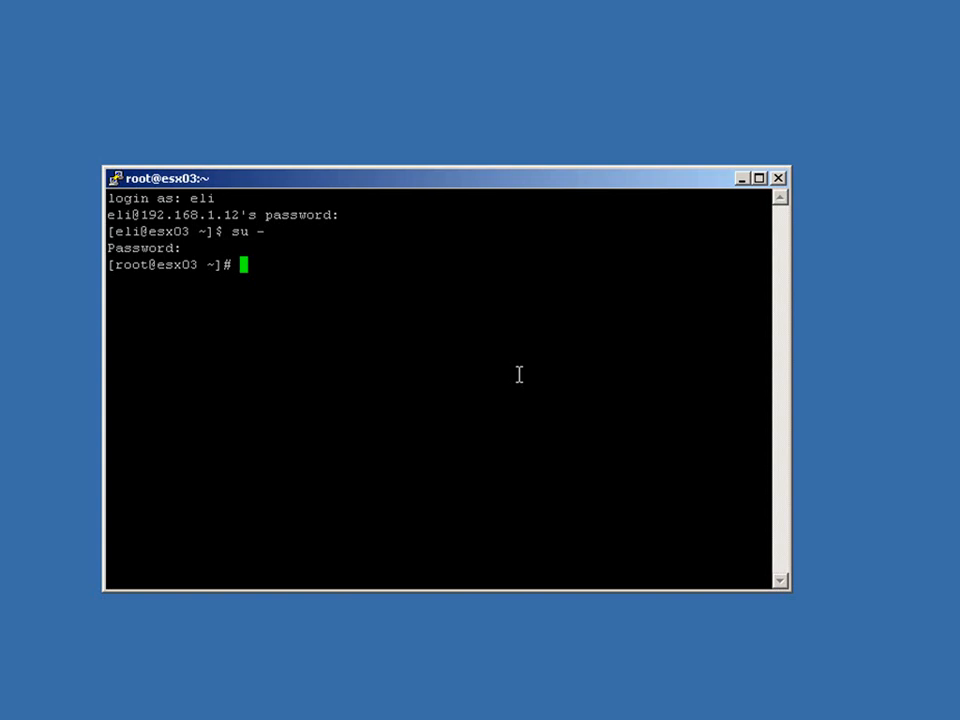
Edit /etc/ssh/sshd_config in vi, set PermitRootLogin to yes, and save and quit.
type("vi /etc/ssh/ssh")
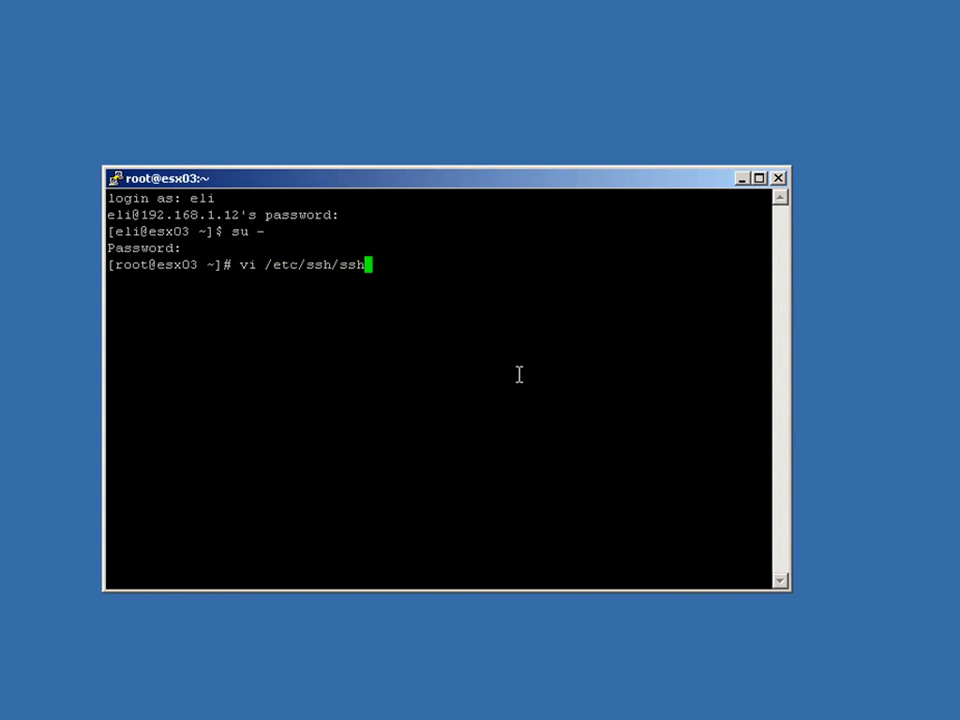
type("d_config")
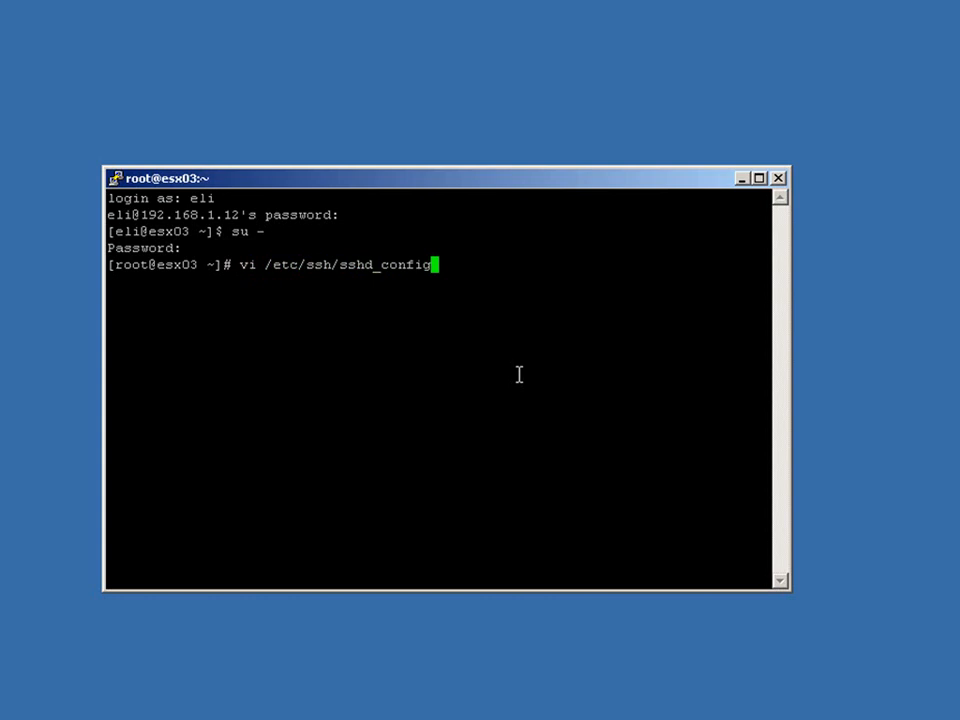
key("Return")
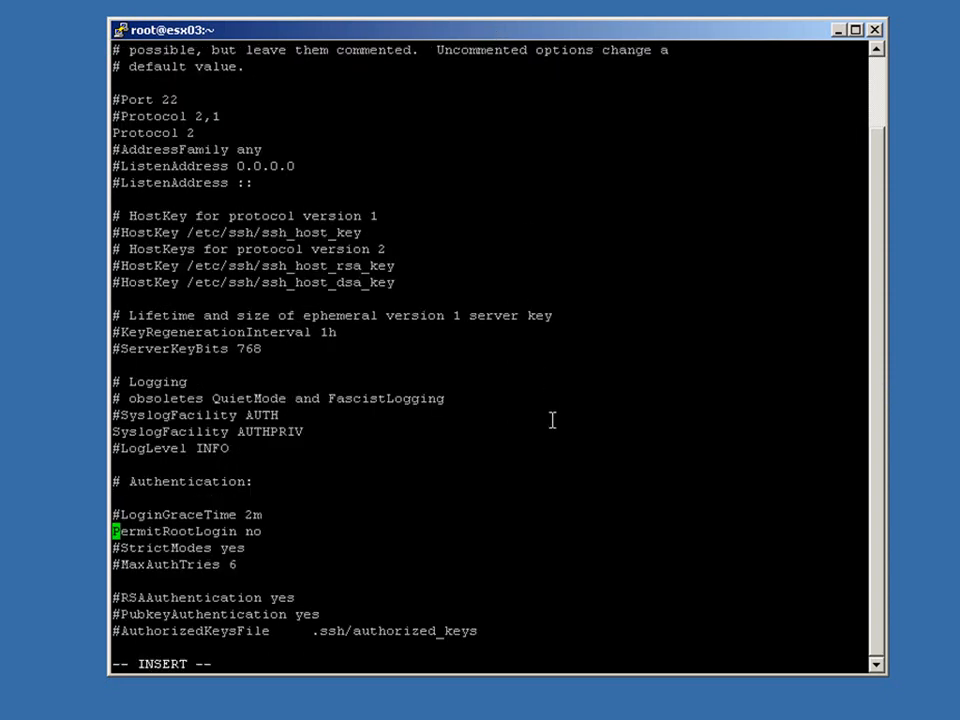
key("Right")
key("Right")
key("Right")
key("Right")
key("Right")
key("Right")
key("Right")
key("Right")
key("Right")
key("Right")
key("Right")
key("Right")
key("Right")
key("Right")
key("Right")
key("Right")
key("Right")
key("Right")
key("BackSpace")
key("BackSpace")
type("yes")
key("Escape")
type(":")
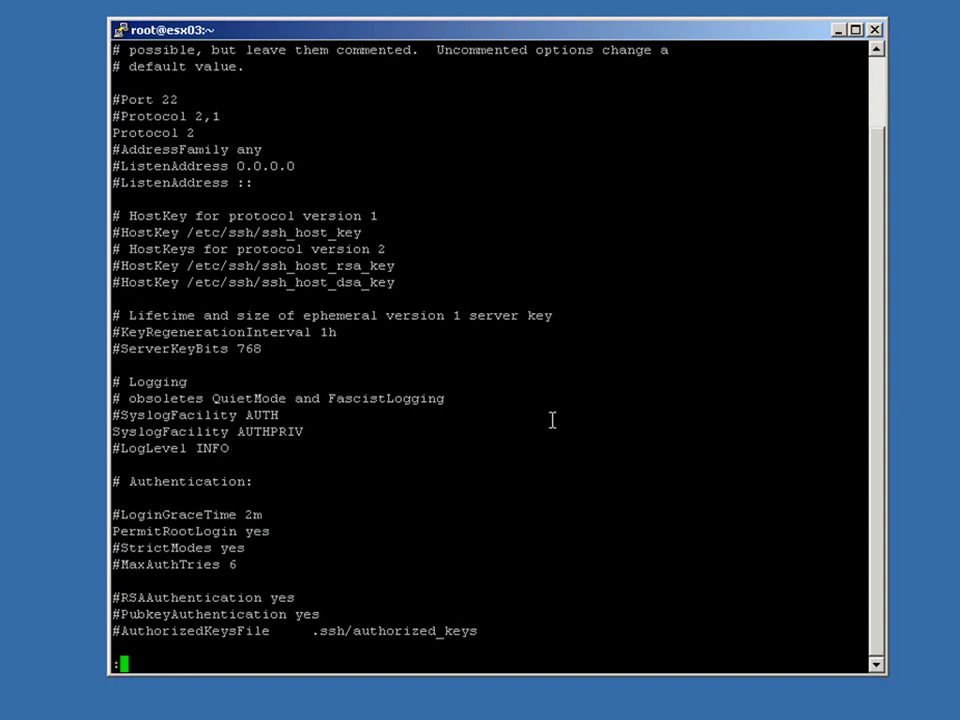
type("wq")
key("Return")
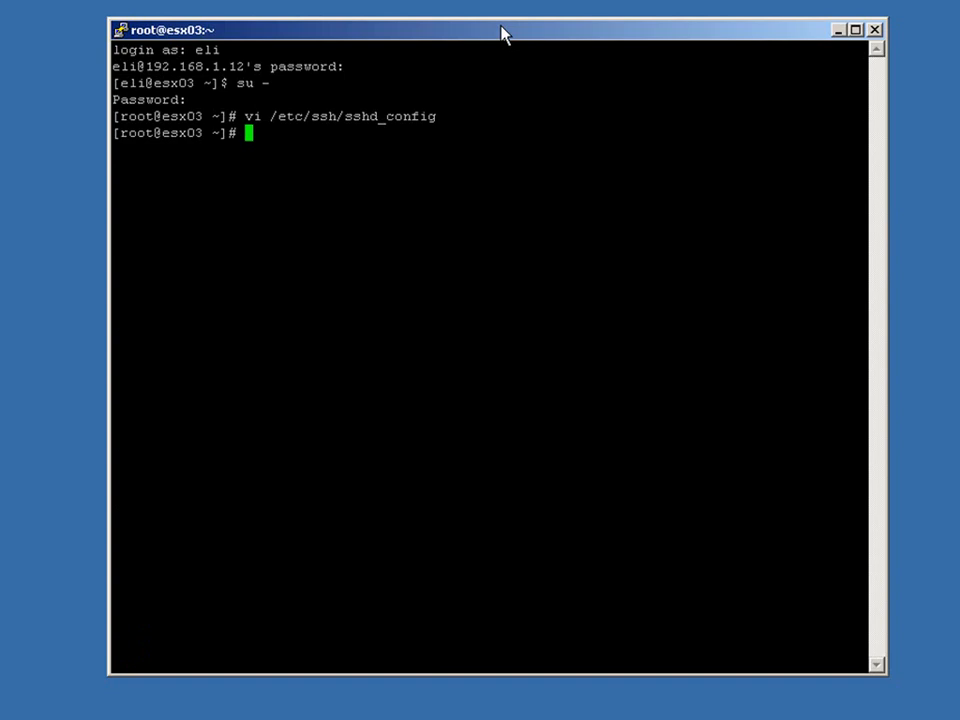
Restart the SSH daemon with service sshd restart.
type("servuc")
key("BackSpace")
key("BackSpace")
type("ice sshd ")
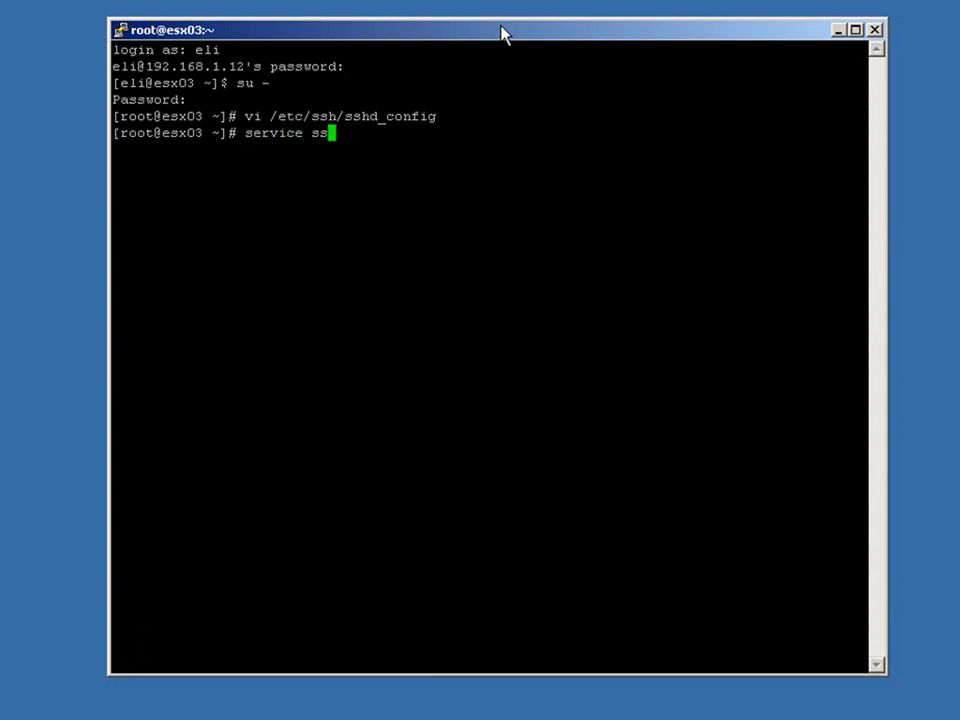
type("restart")
key("Return")
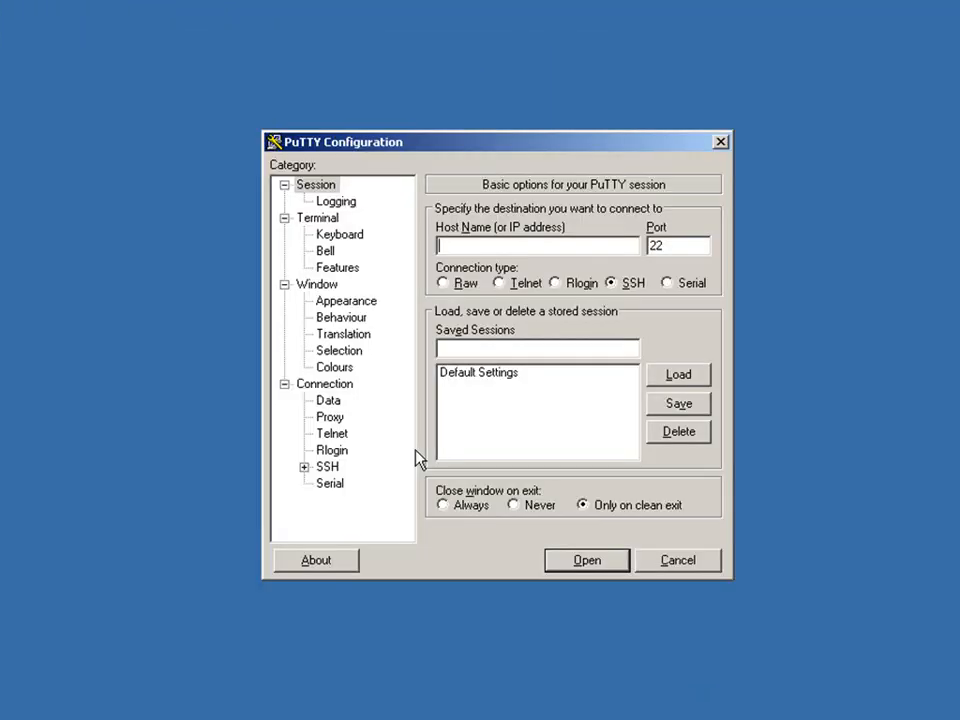
Log in directly as root over SSH to 192.168.1.12 in a new PuTTY session, entering the root password.
type("192.168.1.")
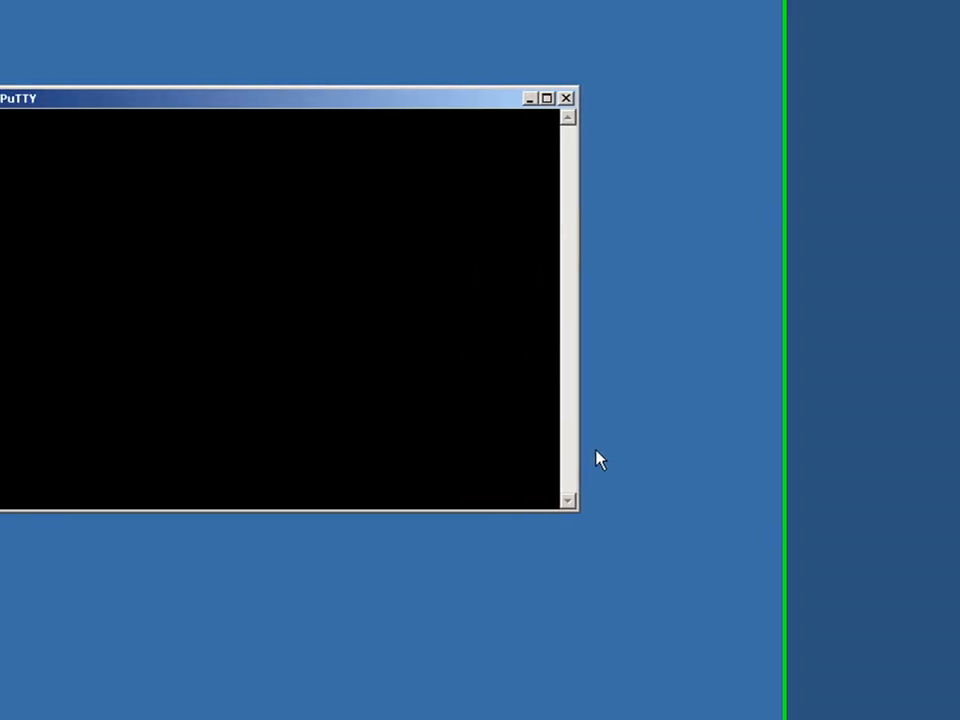
type("root")
key("Return")
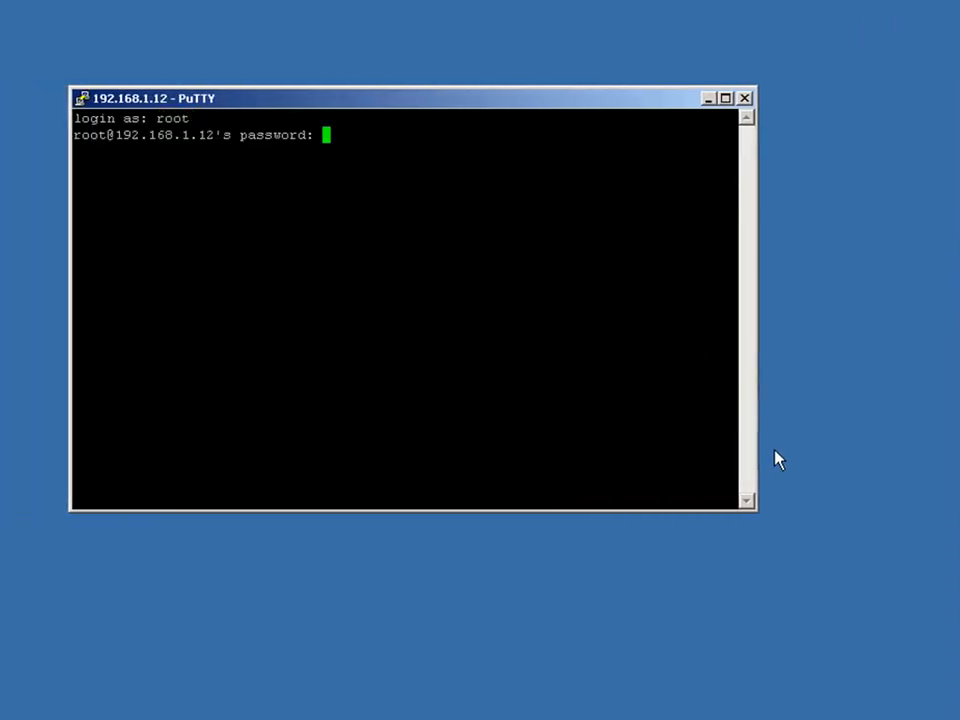
key("Return")
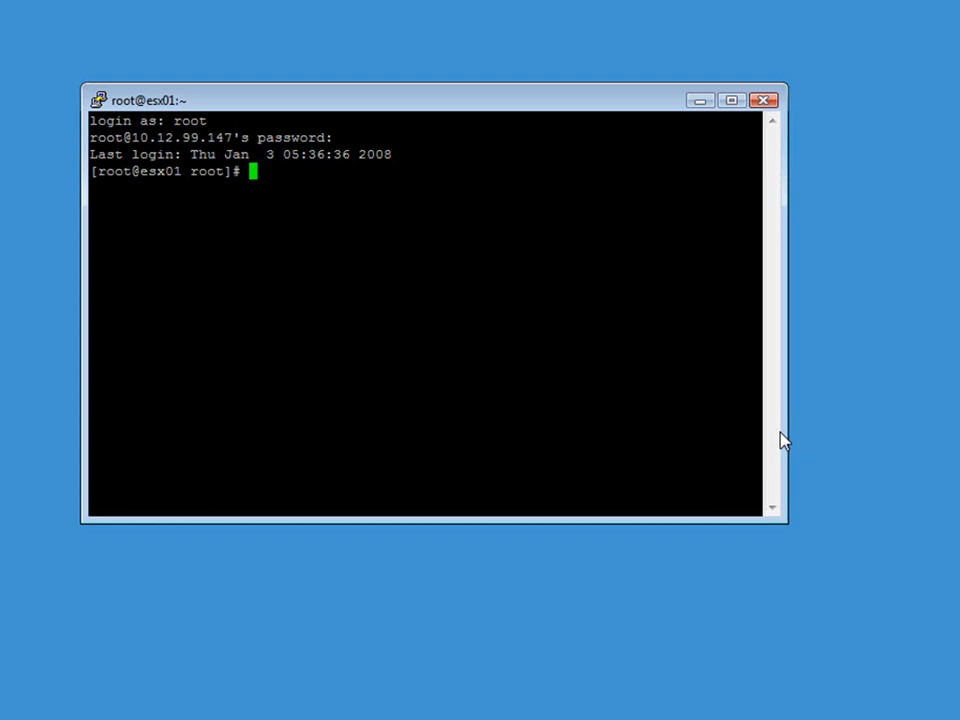
List the virtual switches with esxcfg-vswitch -l and the physical network adapters with esxcfg-nics -l on esx01.
type("esxcfg-vswitch -l")
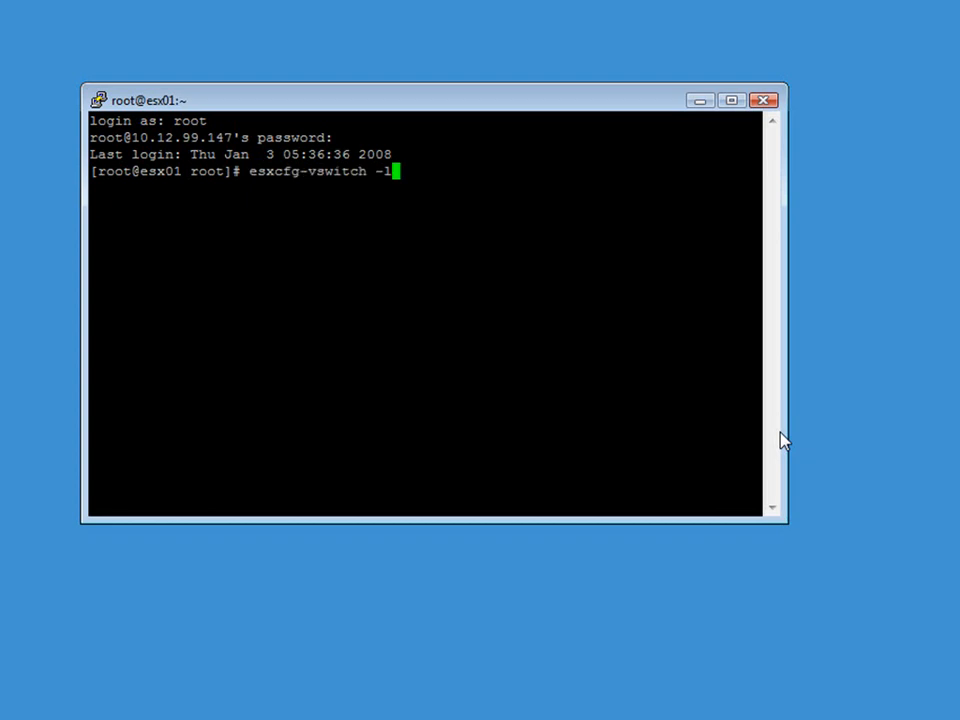
key("Return")
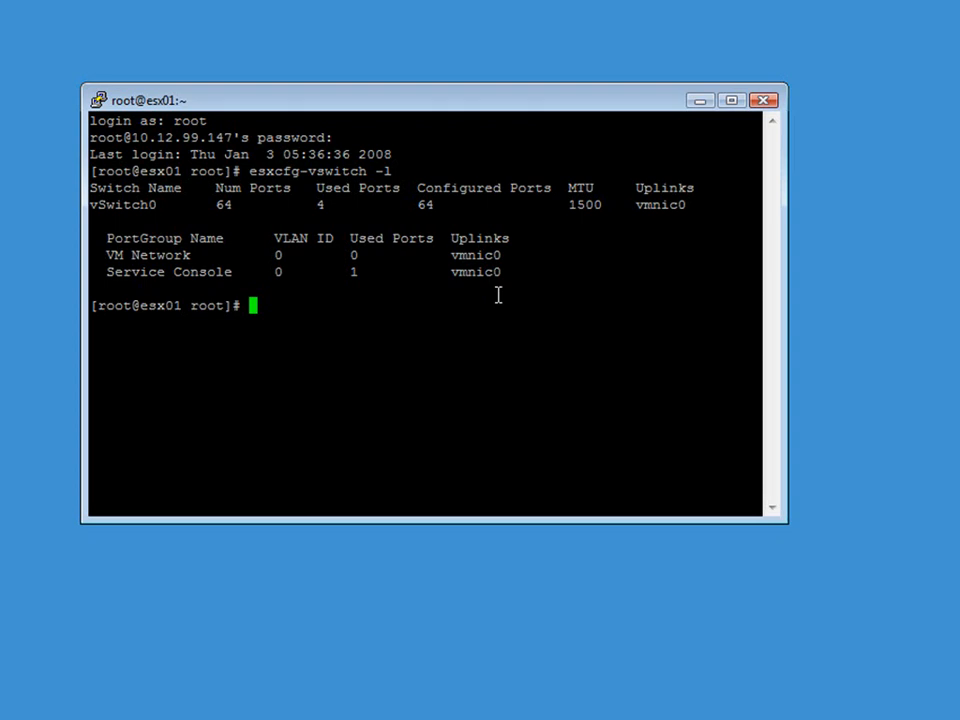
type("esxcfg-nics")
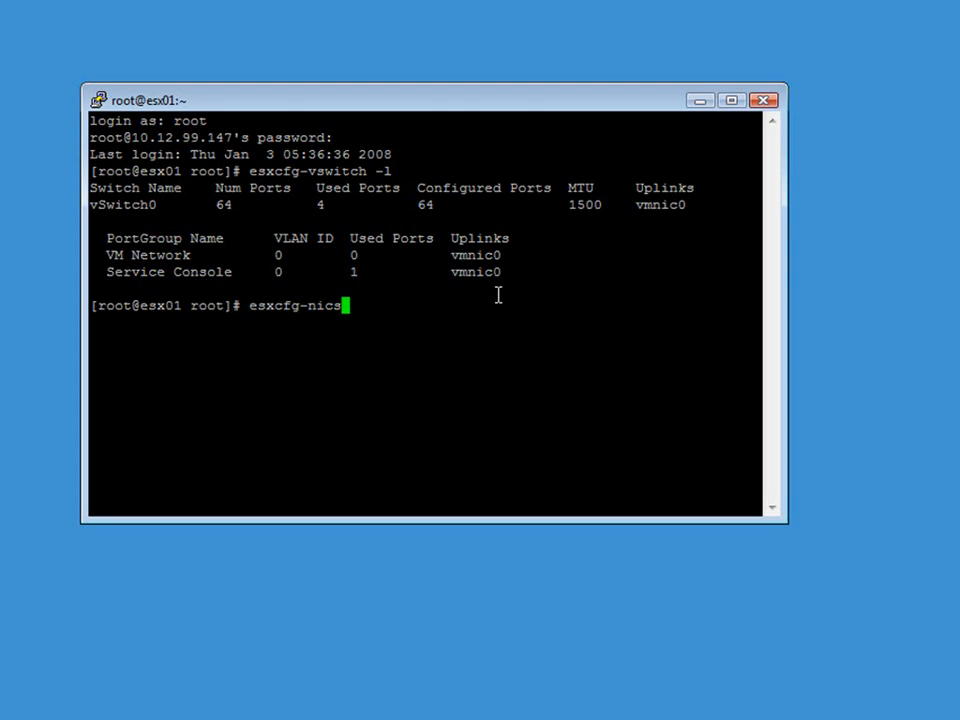
type(" -l")
key("Return")
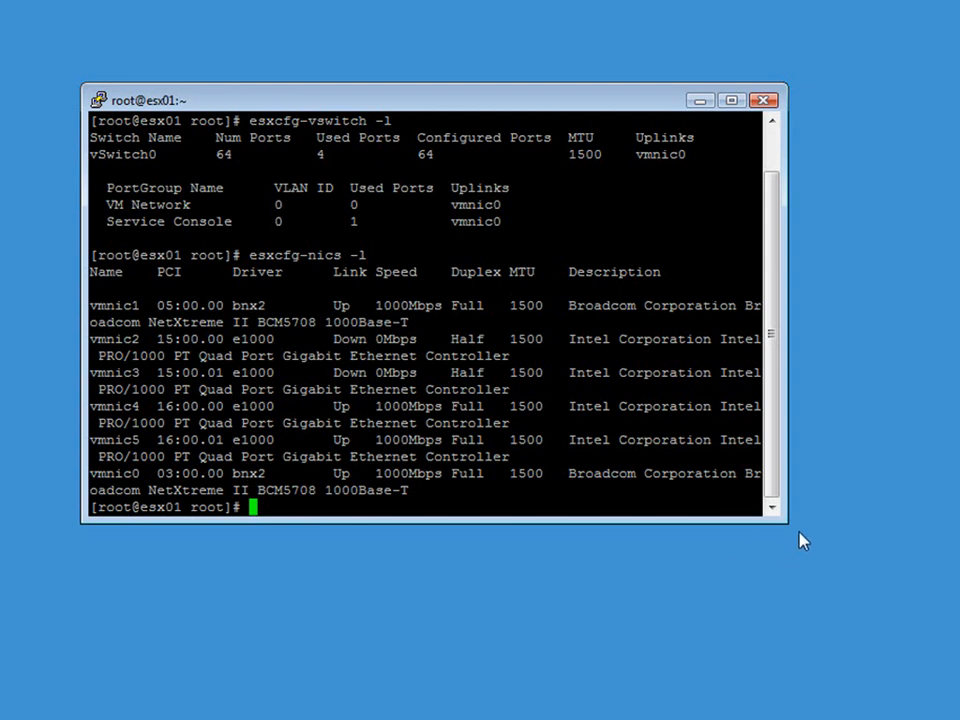
Enlarge the terminal window and highlight the PCI address and name of vmnic0 in the adapter list.
left_click_drag(787, 521, 959, 719)
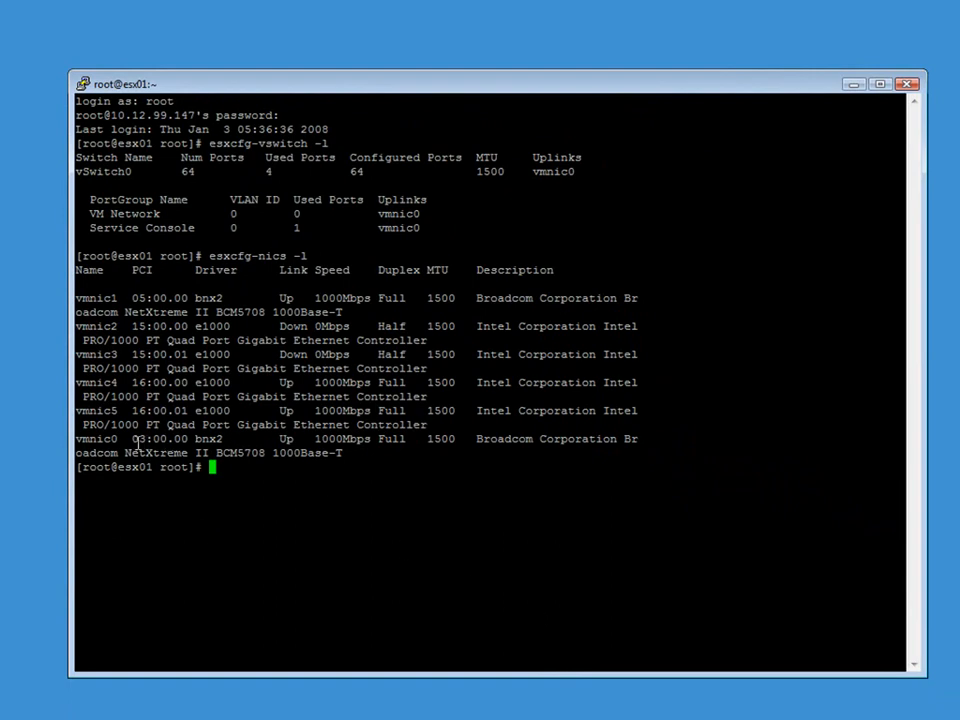
left_click_drag(131, 438, 186, 438)
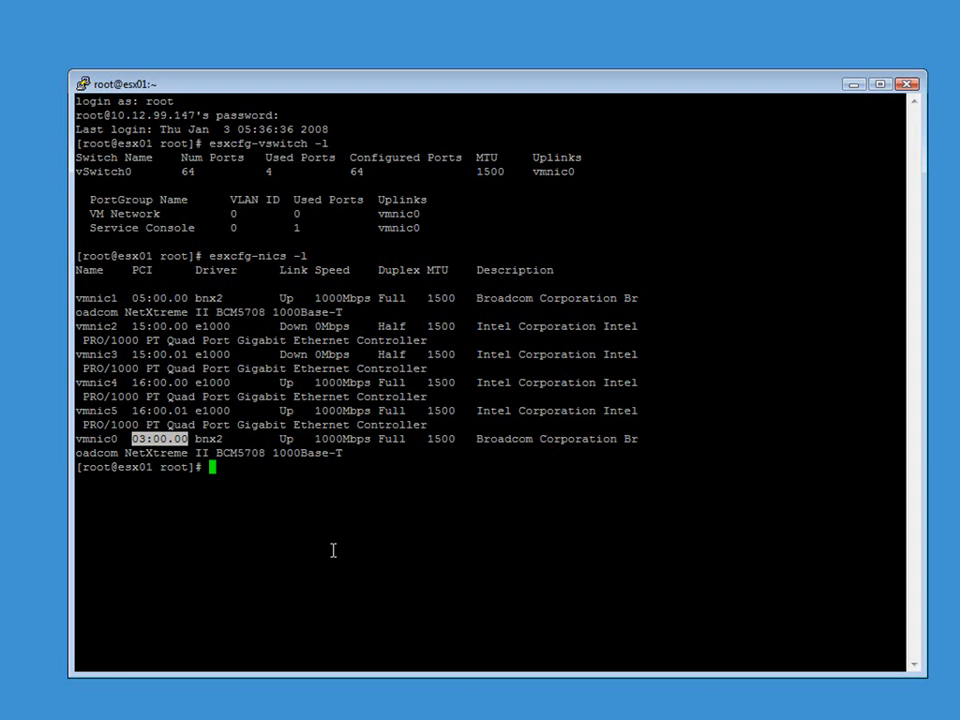
left_click(79, 438)
double_click(79, 438)
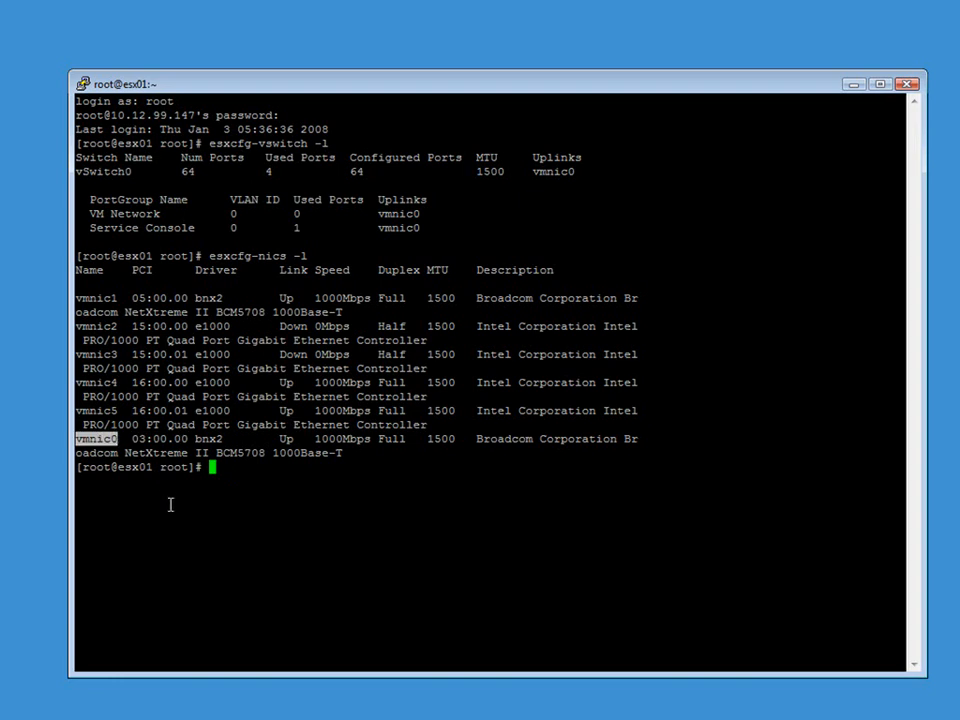
left_click(228, 470)
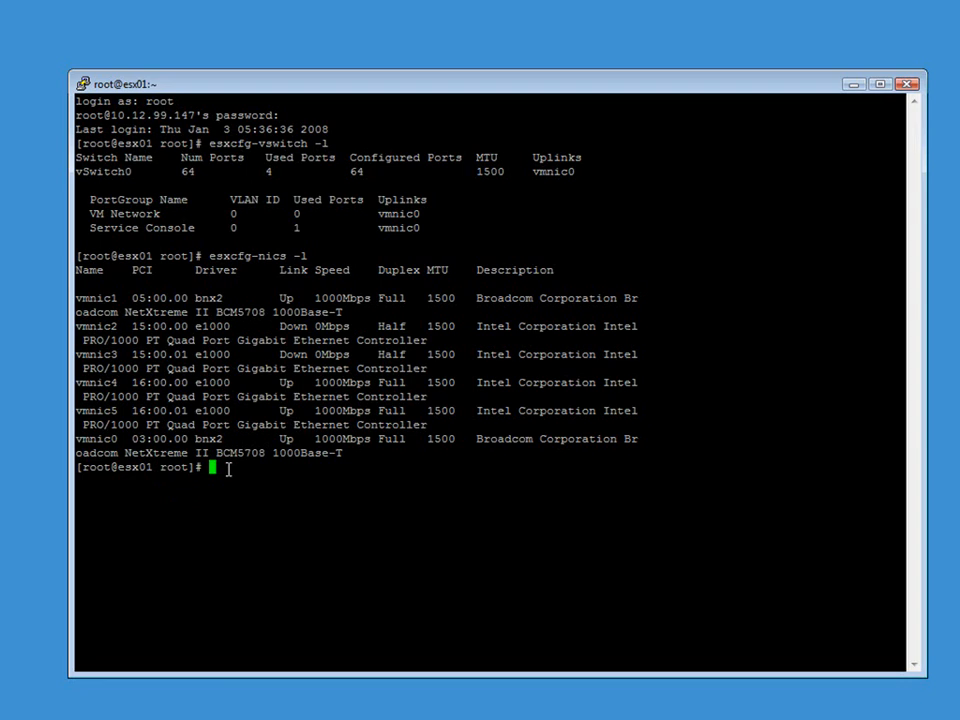
Write the command esxcfg-vswitch -U vmnic0 vswitch0 without running it, and change its option to -L.
right_click(228, 470)
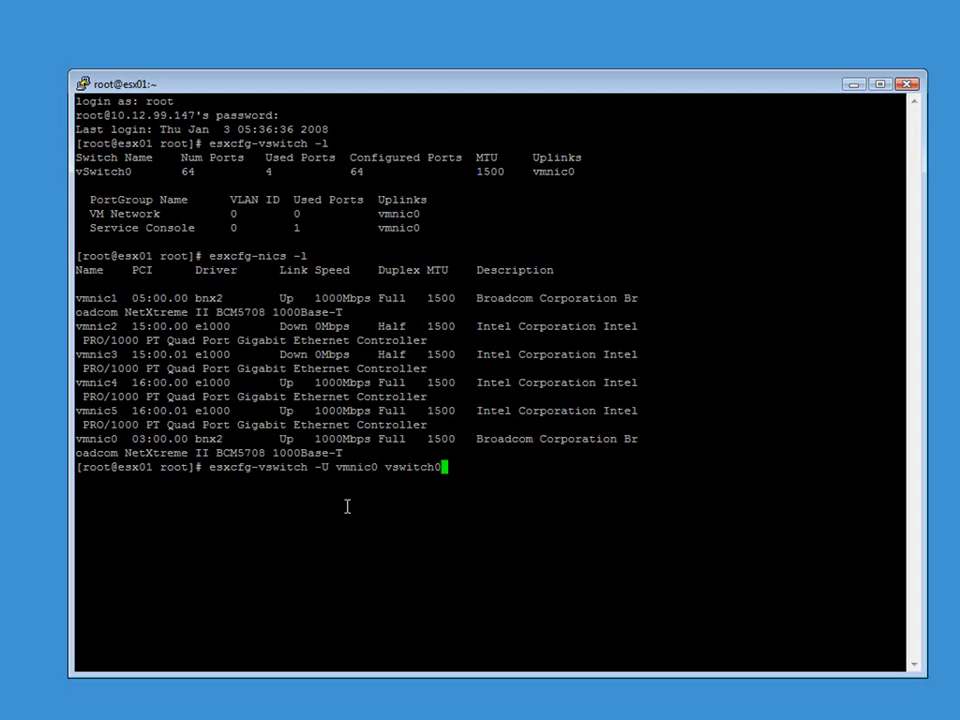
key("Left")
key("Left")
key("Left")
key("Left")
key("Left")
key("Left")
key("Left")
key("Left")
key("Left")
key("Left")
key("Left")
key("Left")
key("Left")
key("Left")
key("Left")
key("Left")
key("BackSpace")
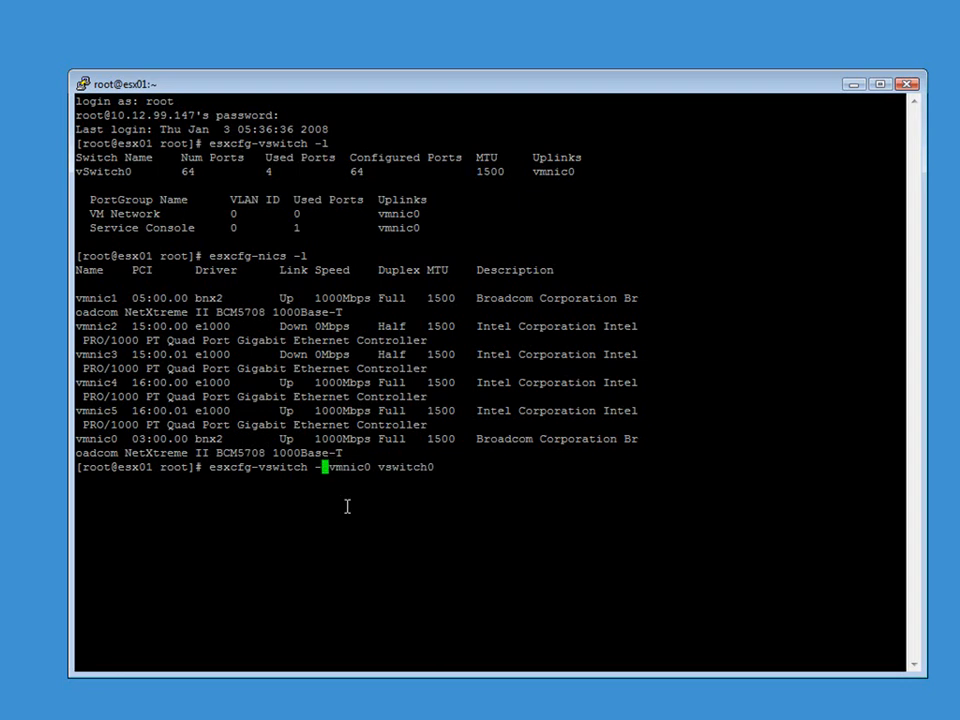
type("L")
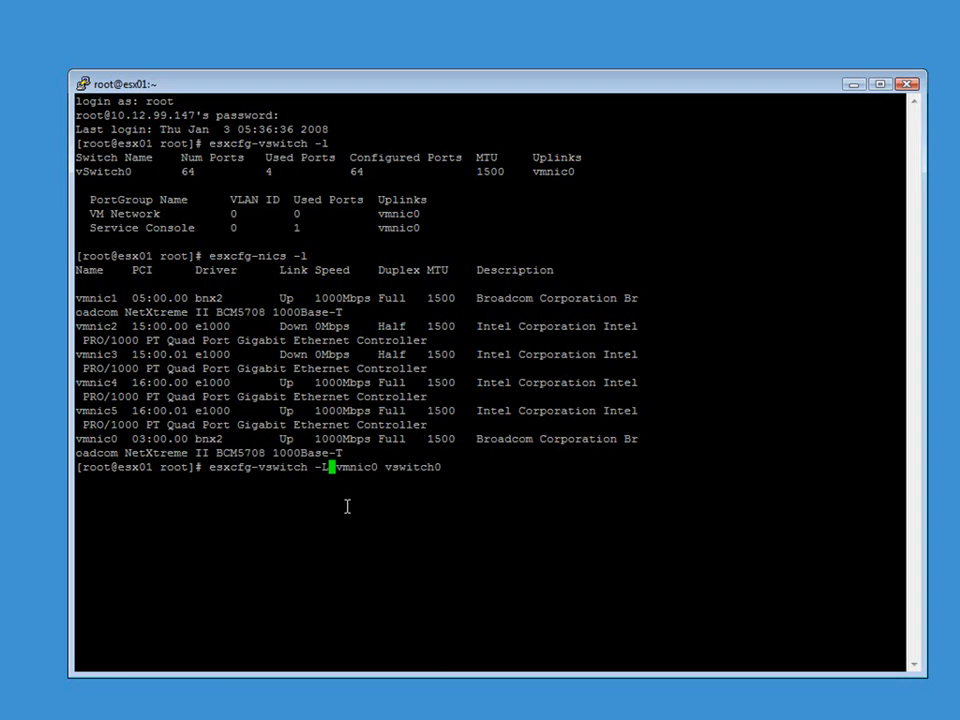
Place the text cursor on the adapter number in the unexecuted command esxcfg-vswitch -L vmnic0 vswitch0.
key("Right")
key("Right")
key("Right")
key("Right")
key("Right")
key("Right")
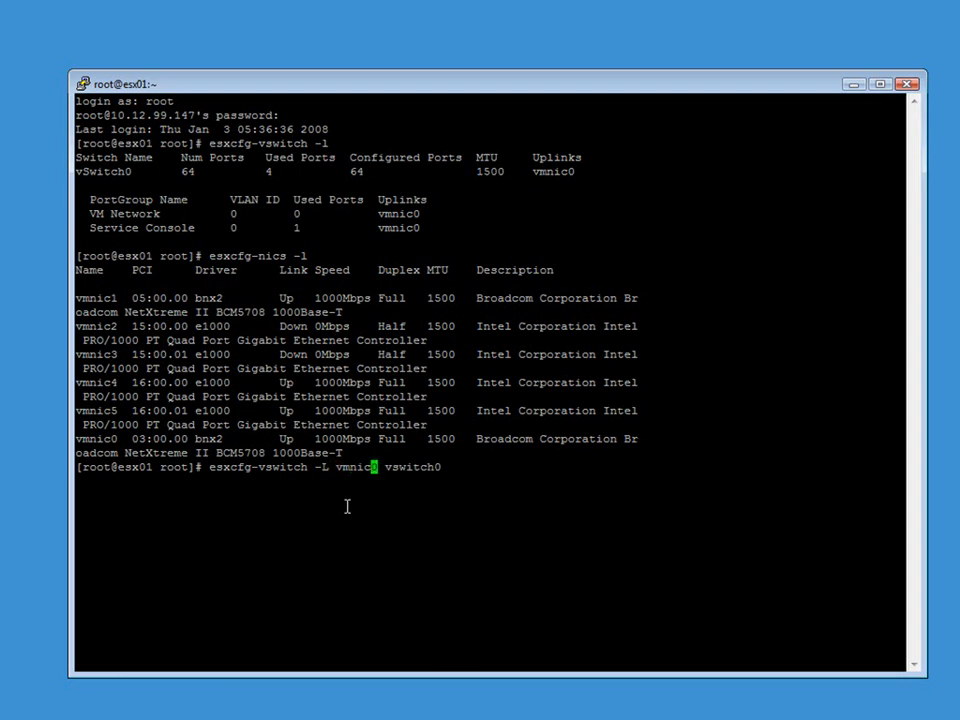
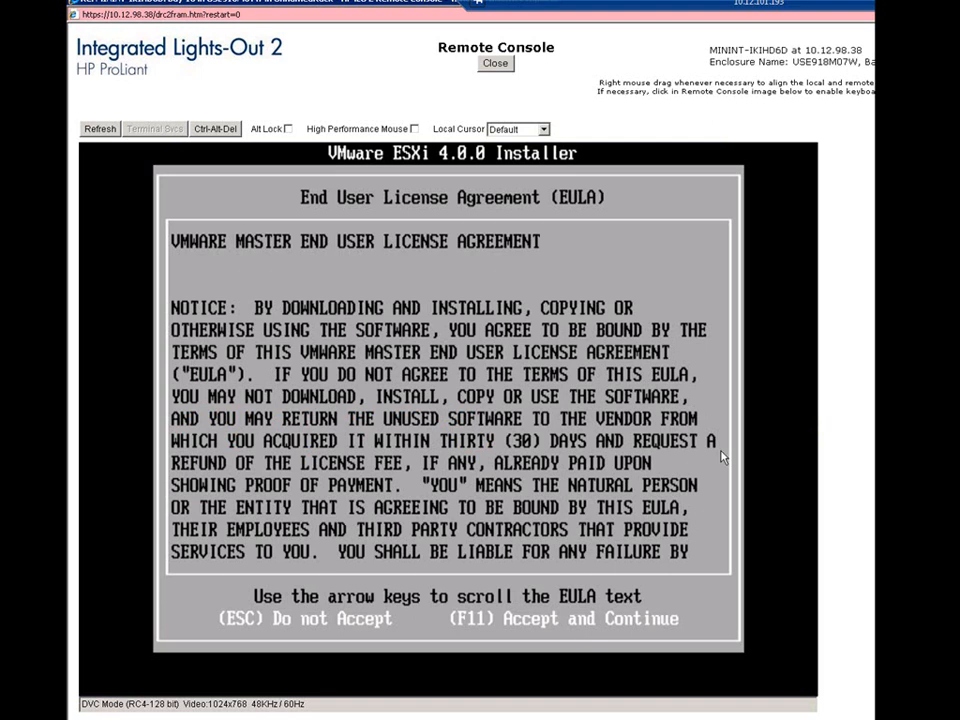
Accept the ESXi 4.0.0 license agreement and install on Disk0, confirming that its existing data is overwritten.
key("F11")
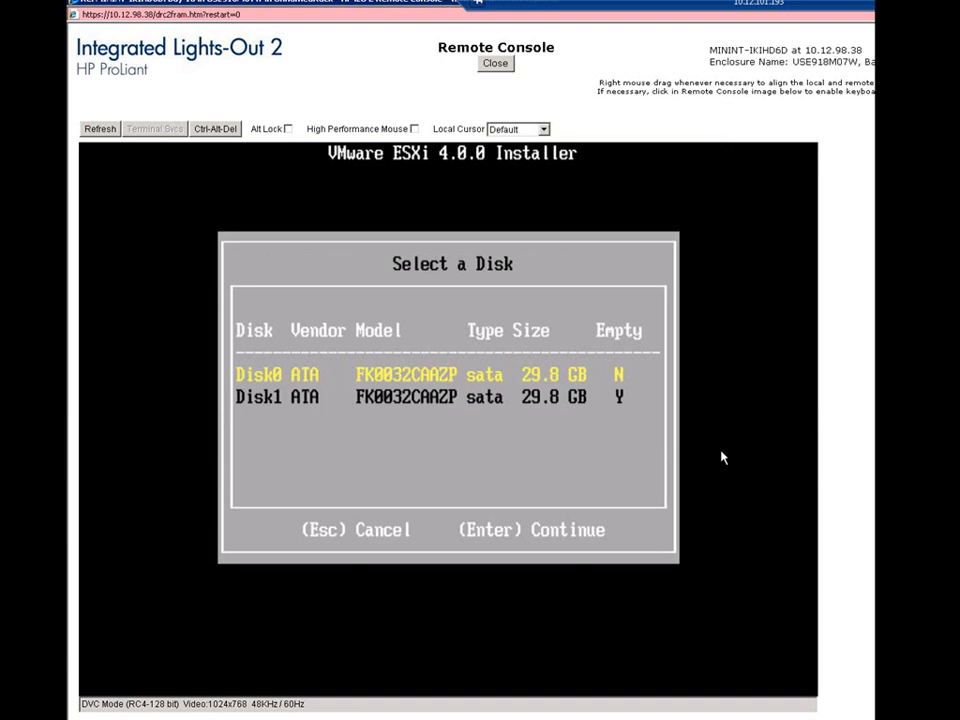
key("Return")
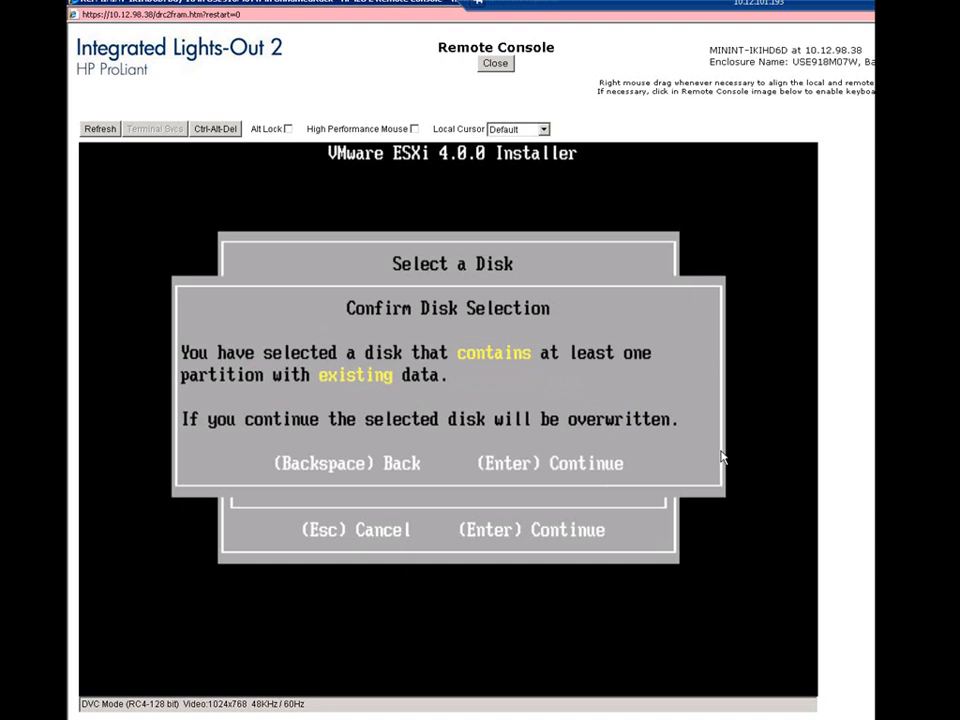
key("Return")
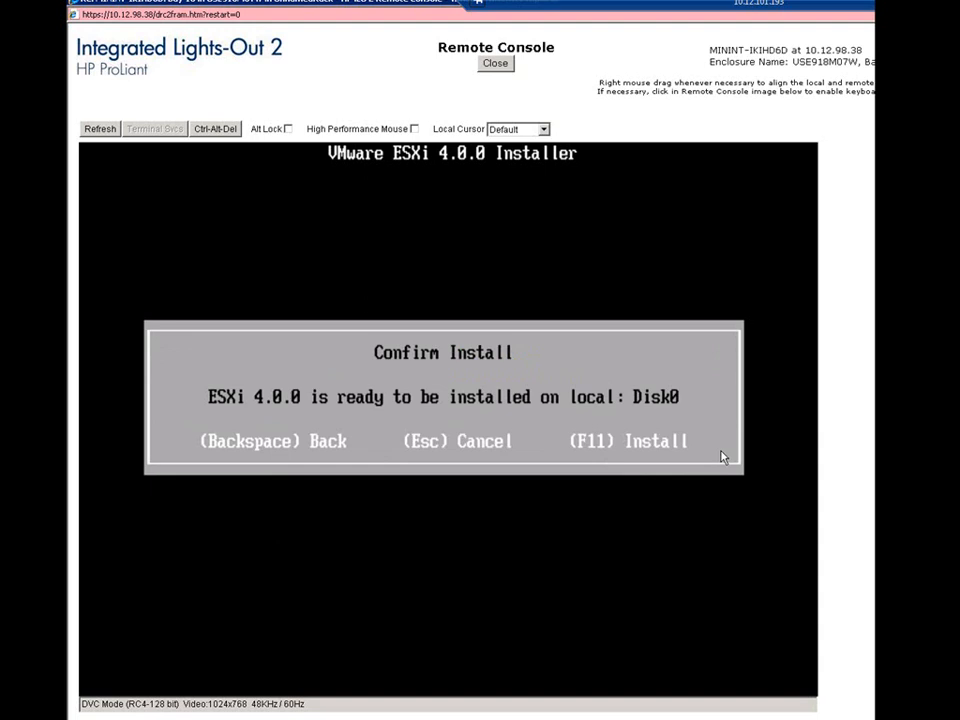
key("F11")
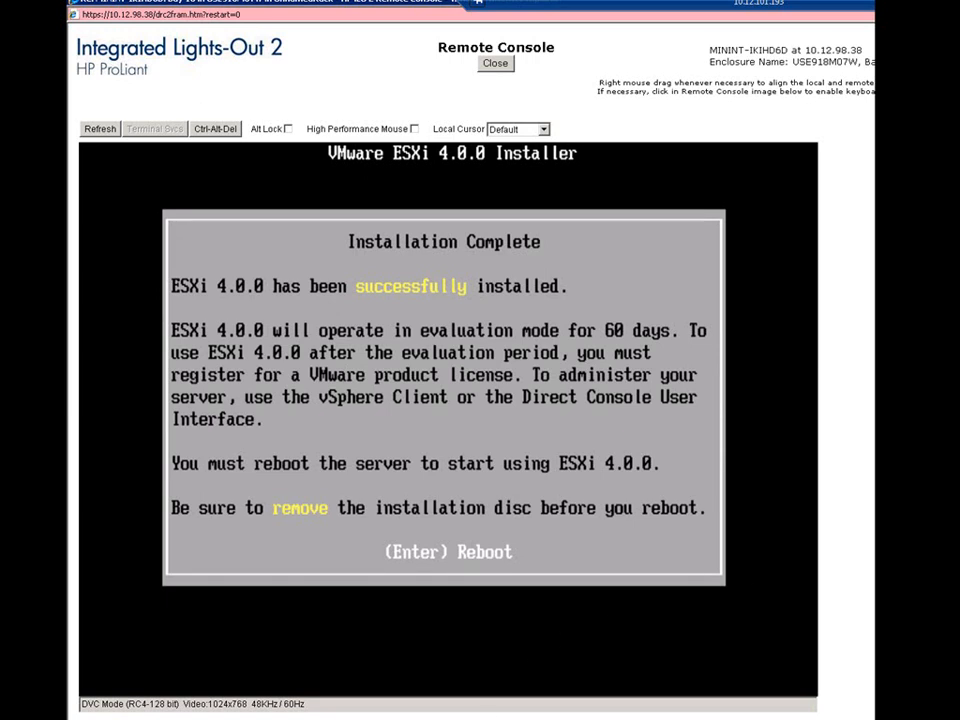
Disconnect the installer image from the iLO virtual CD/DVD-ROM and reboot the server from the finished ESXi installer.
key("alt+Tab")
key("alt+Tab")
key("alt+Tab")
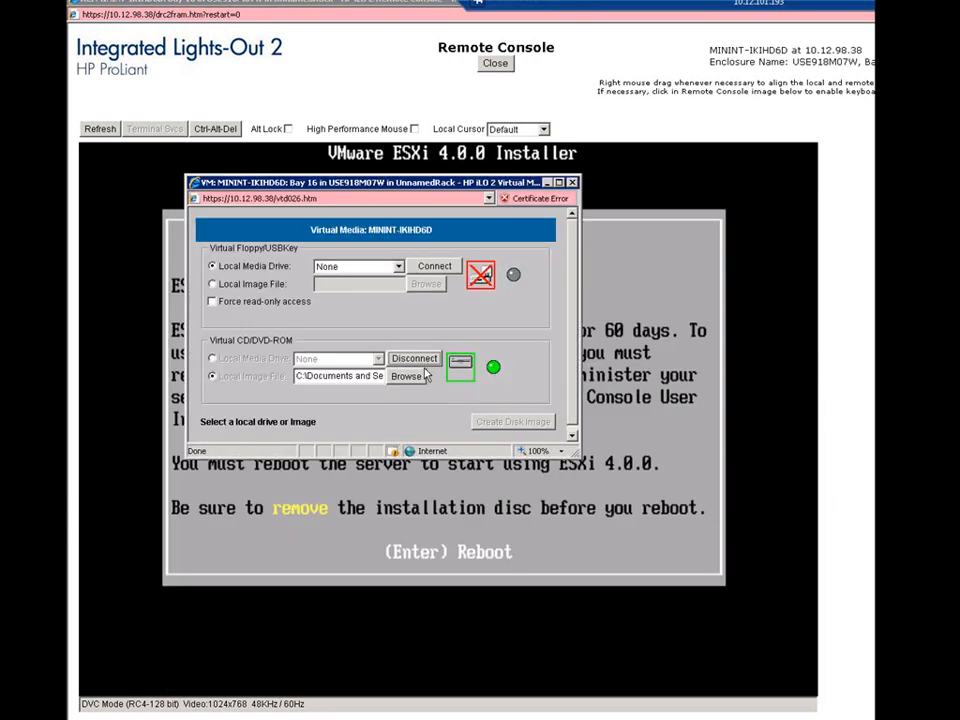
left_click(414, 358)
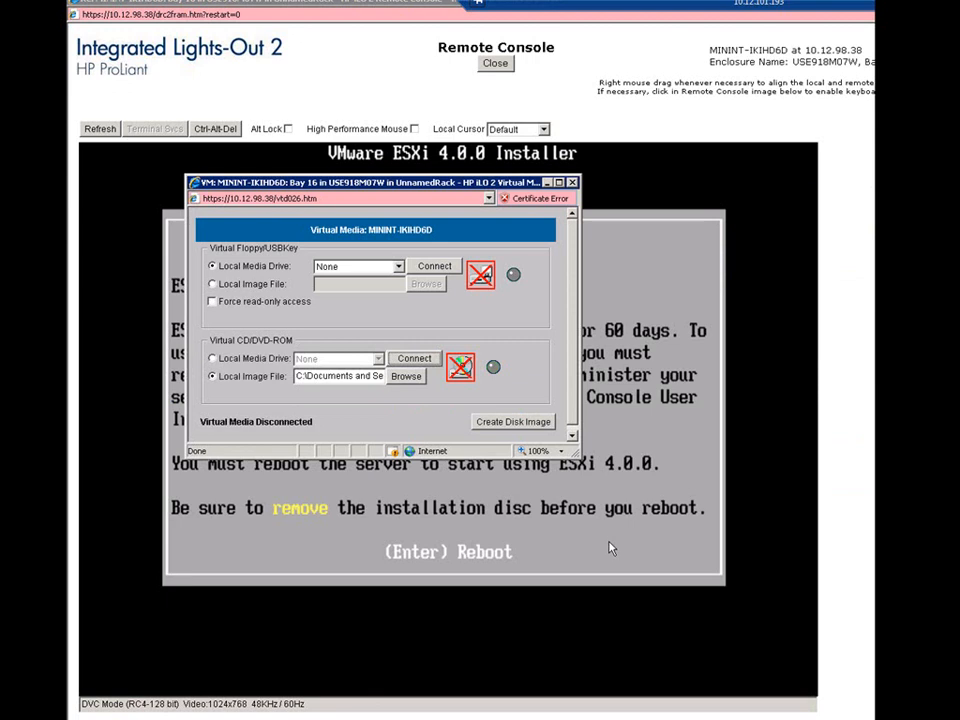
left_click(612, 548)
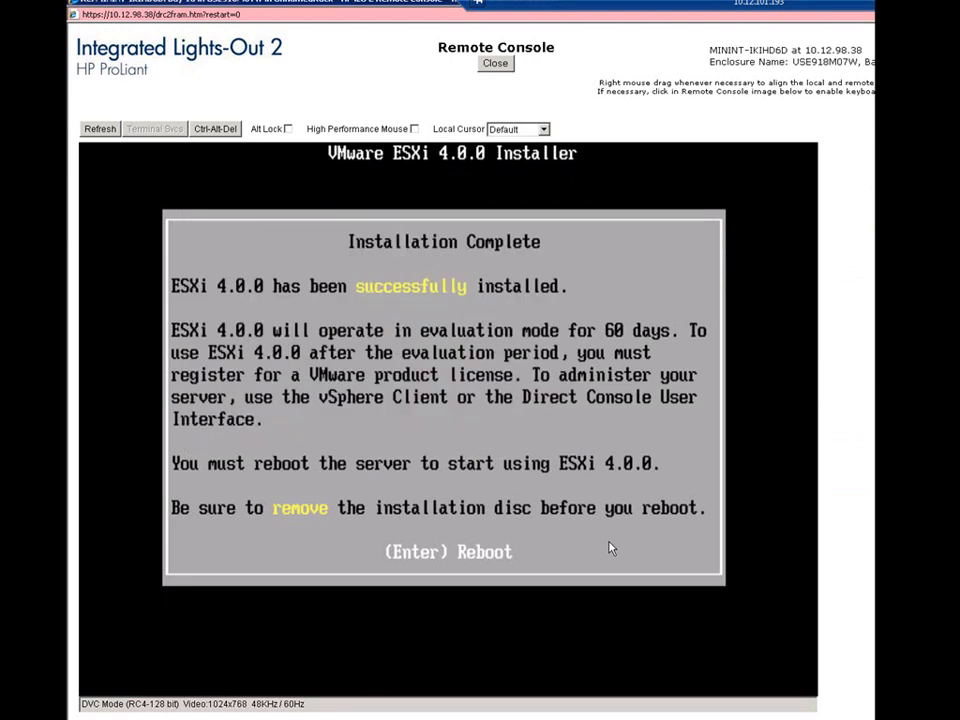
key("Return")
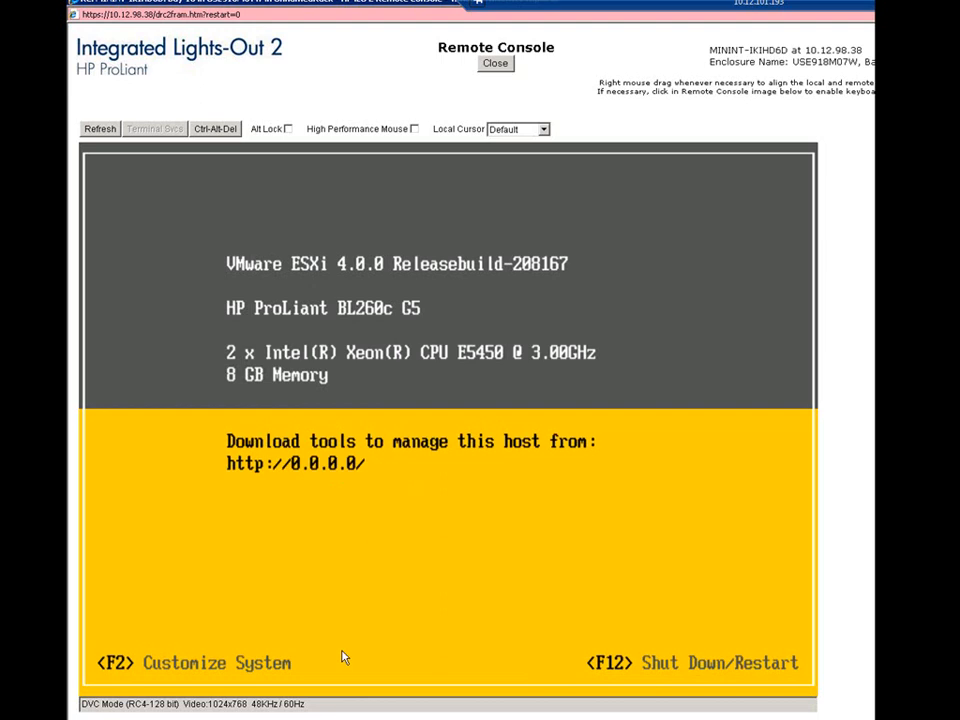
Open the ESXi system customization and examine the lockdown mode and management network settings, including adapters, VLAN, IP and DNS configuration, without changing them.
key("F2")
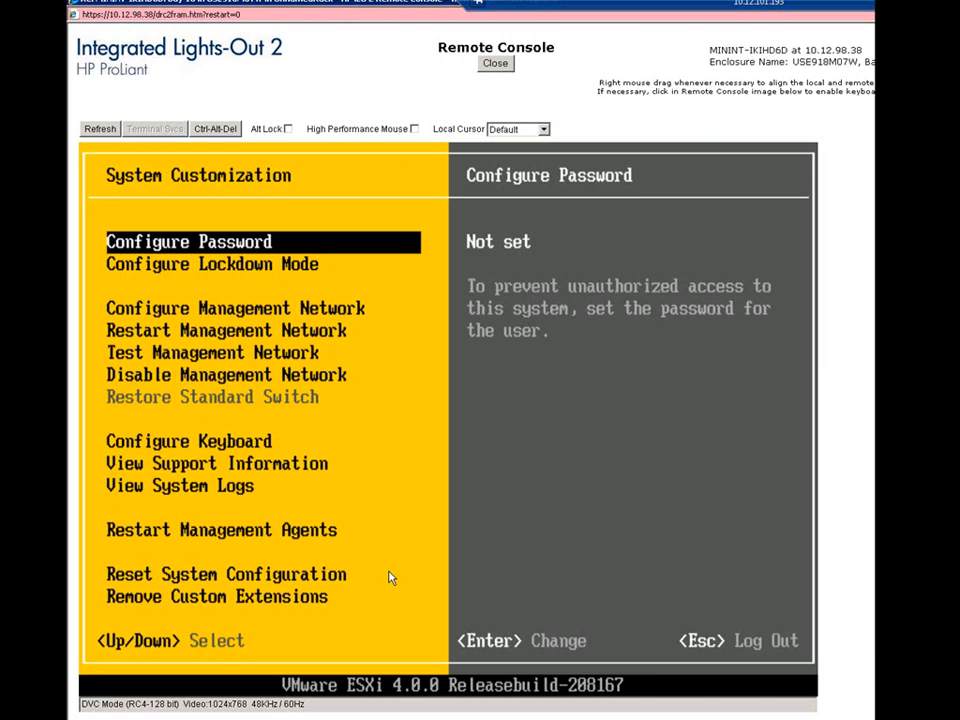
key("Down")
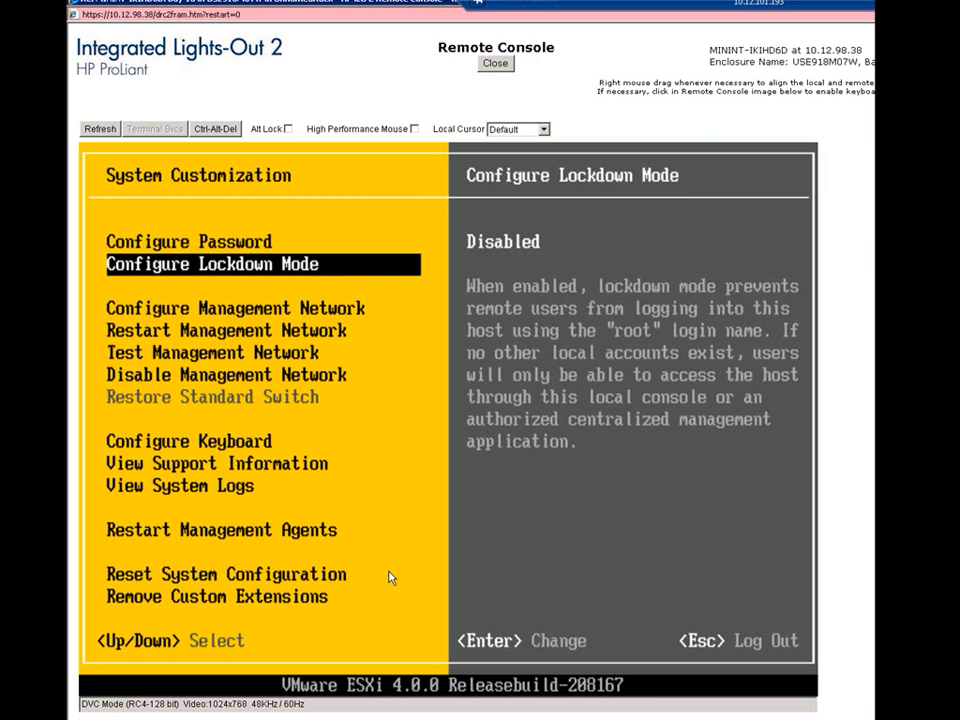
key("Down")
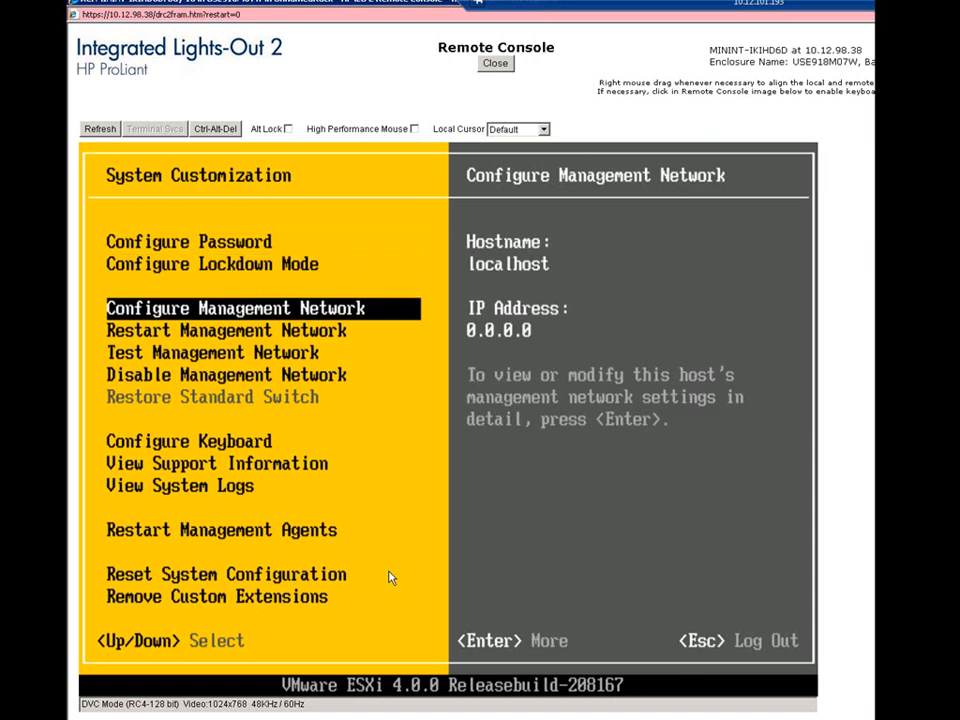
key("Return")
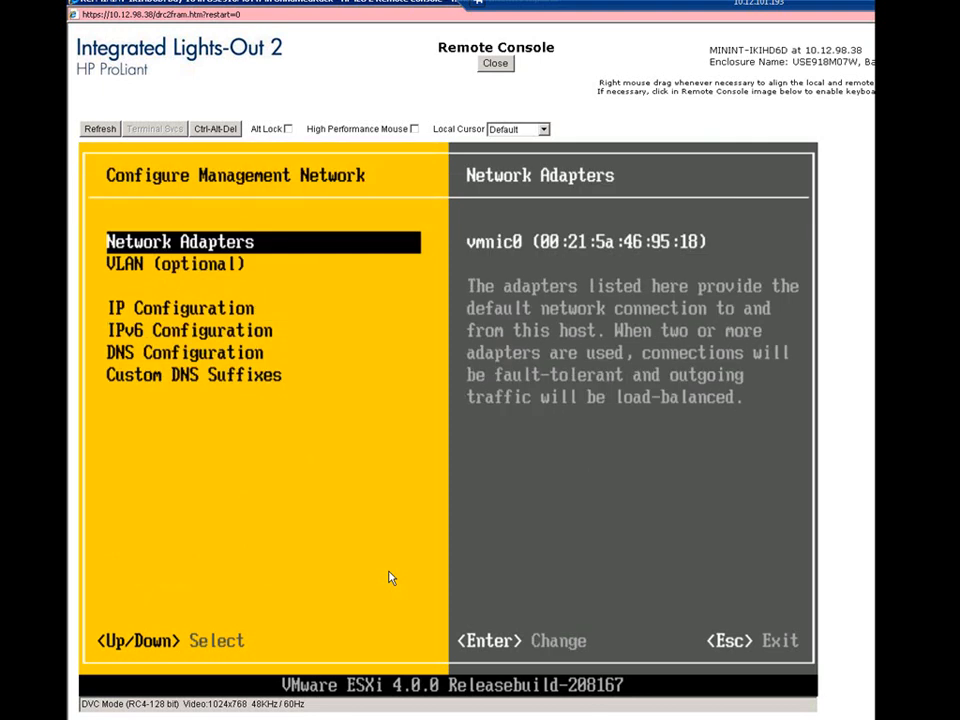
key("Return")
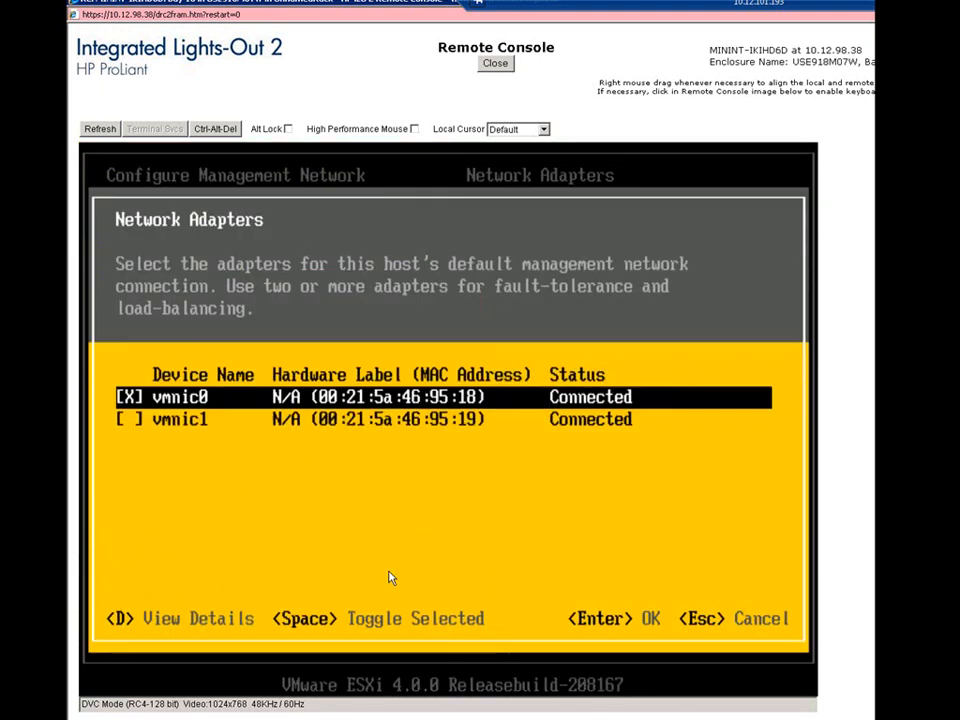
key("Return")
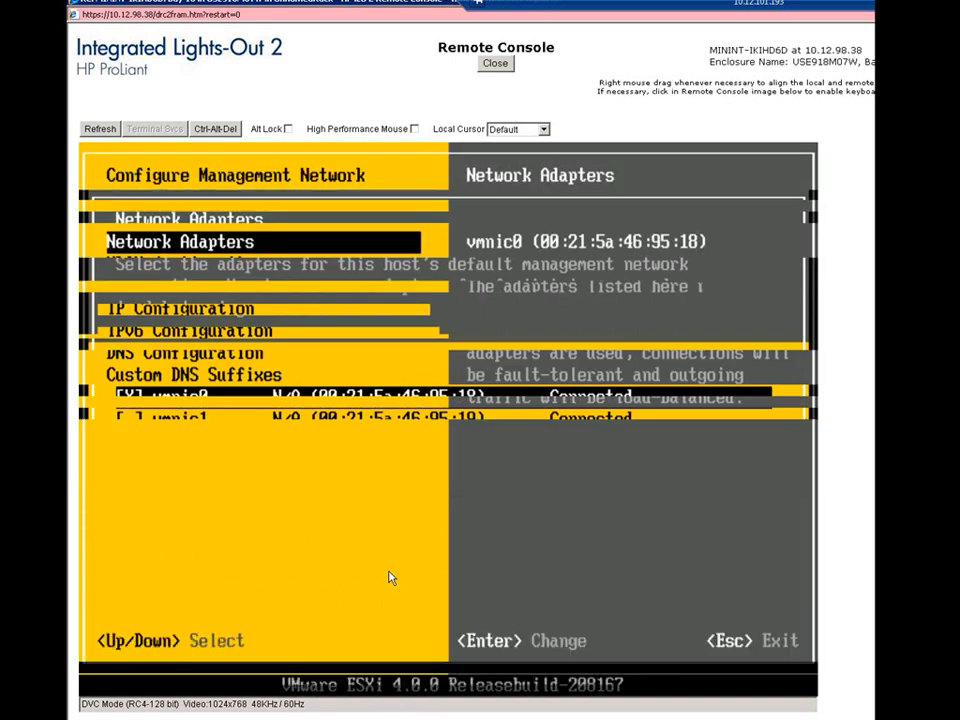
key("Down")
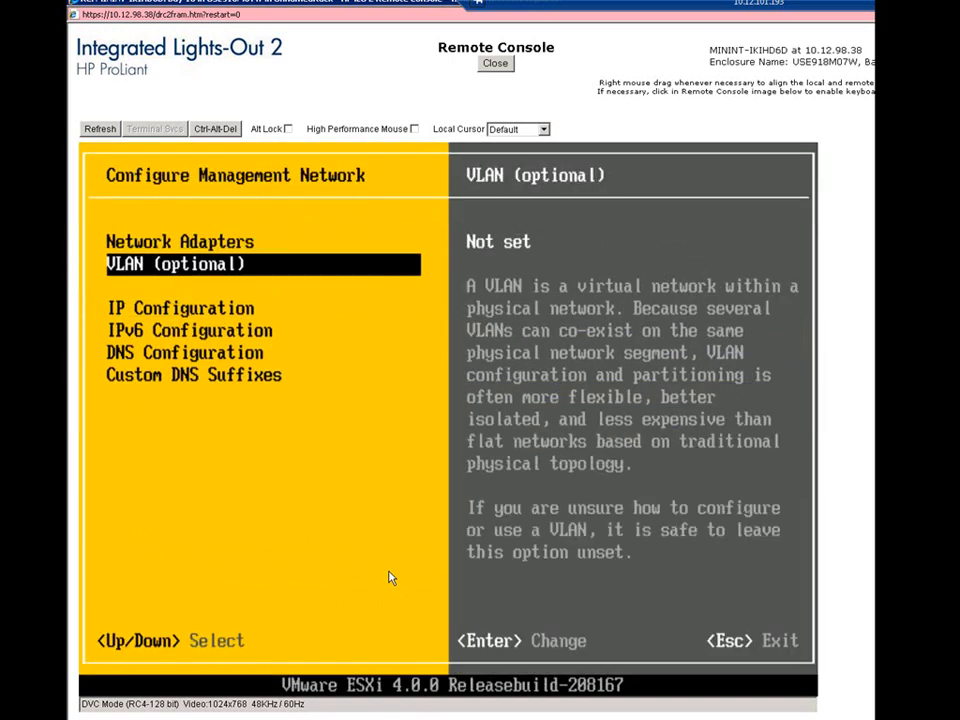
key("Down")
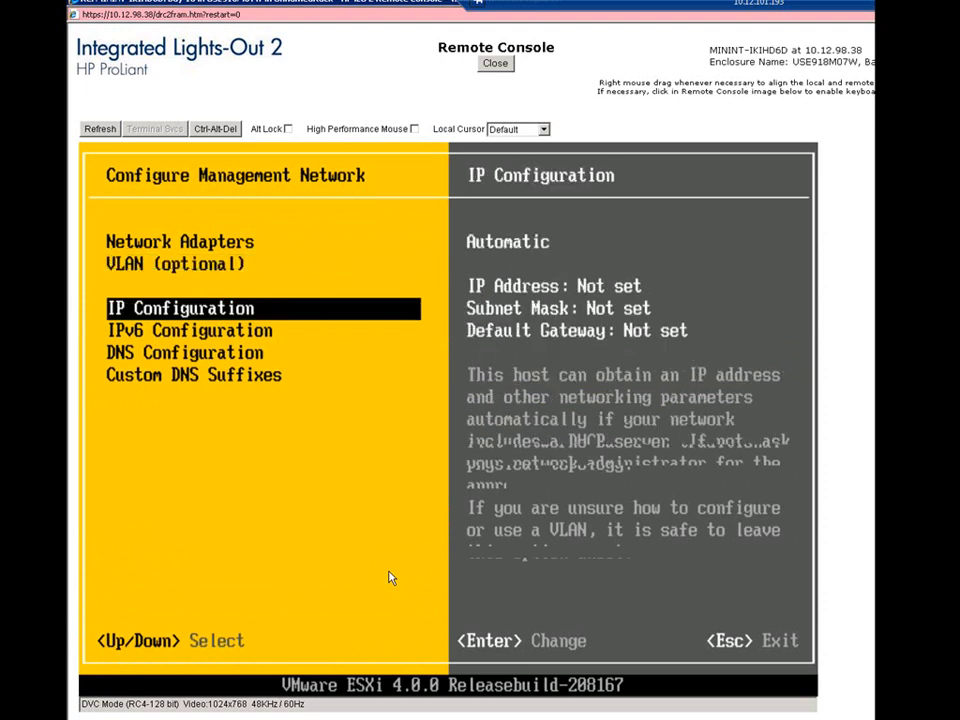
key("Return")
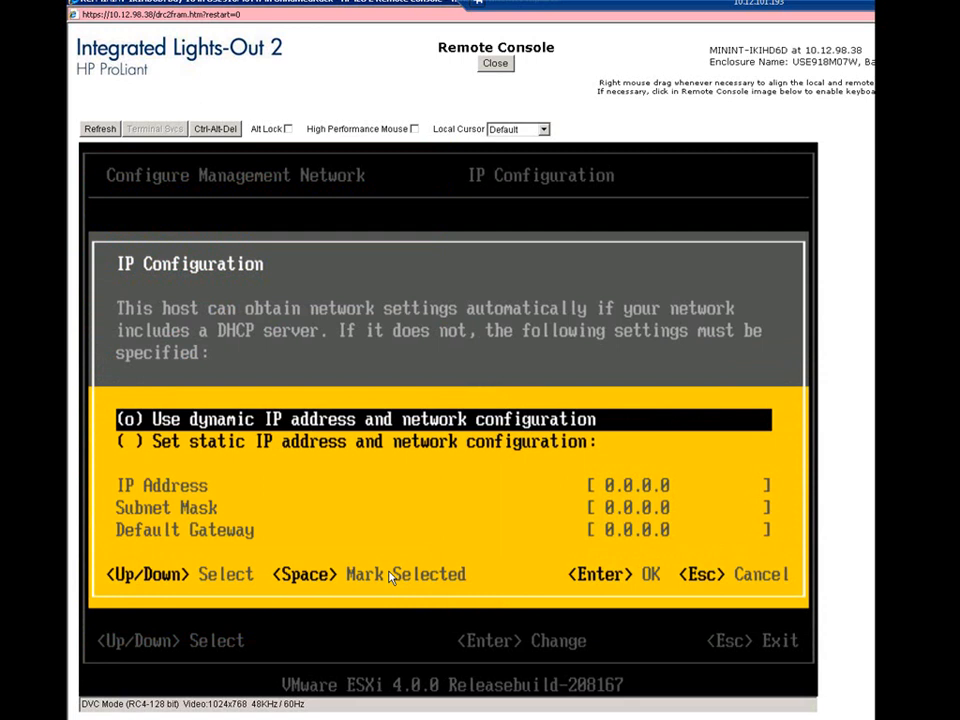
key("Escape")
key("Down")
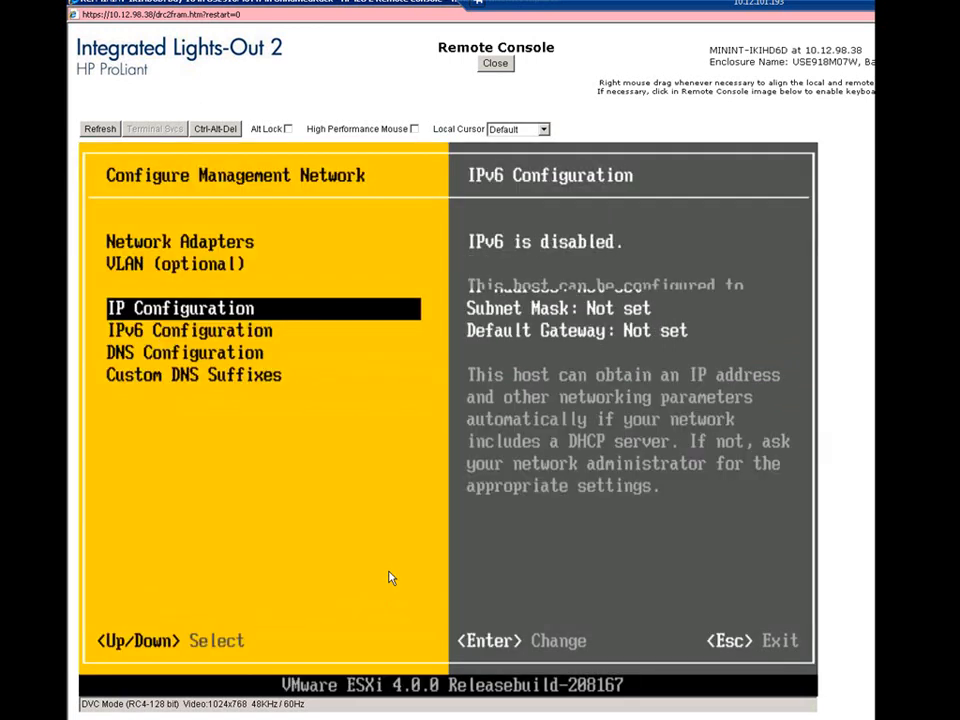
key("Down")
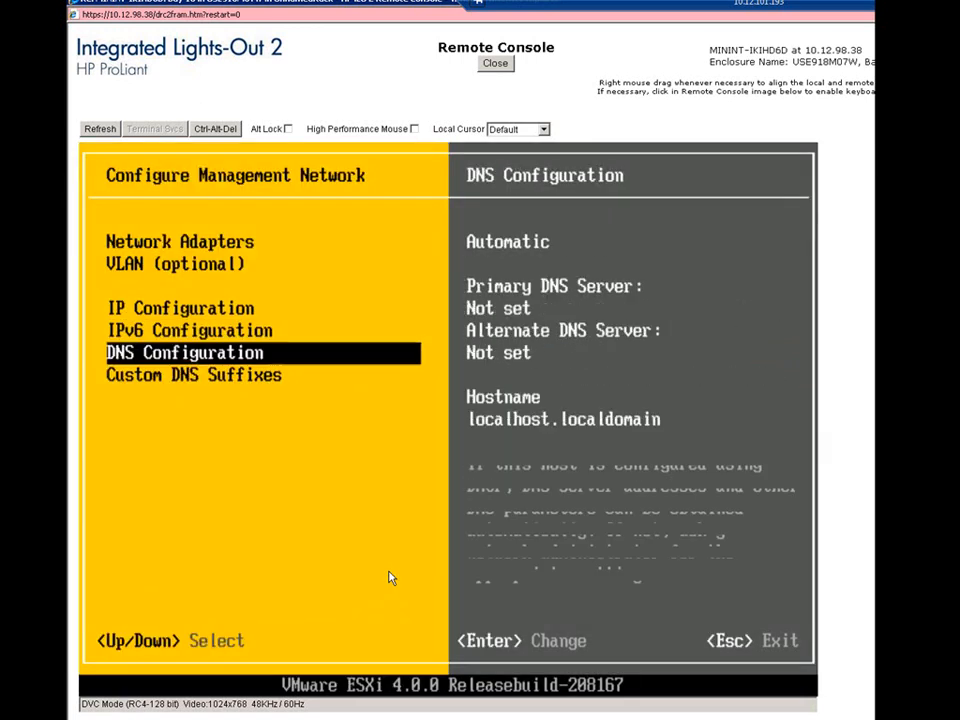
key("Down")
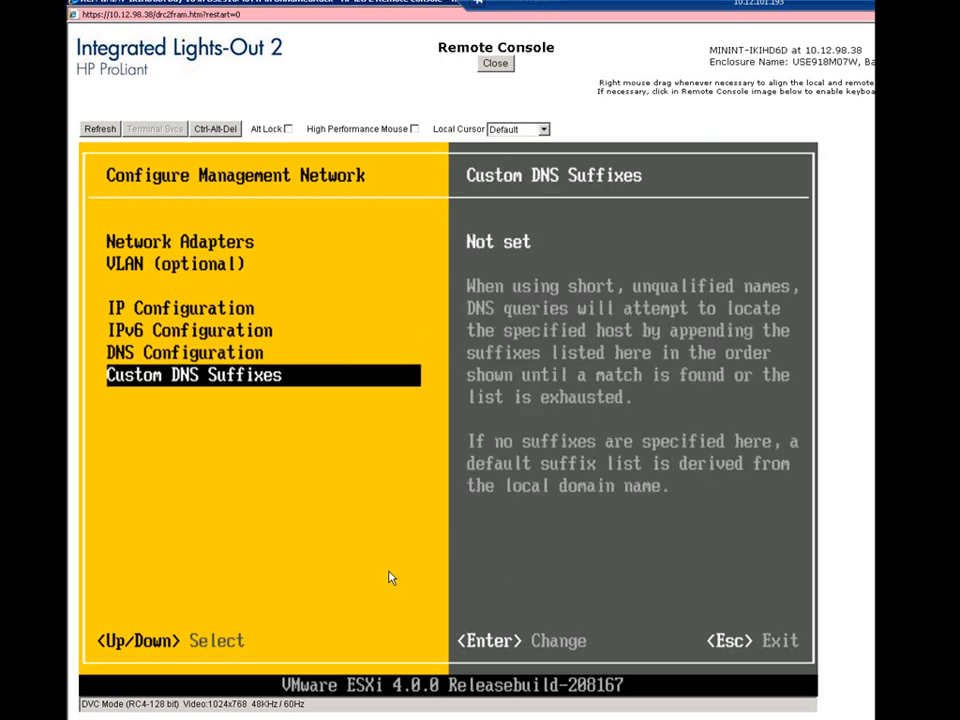
key("Escape")
Examine the remaining system customization options, from restarting the management network and keyboard layouts through removing custom extensions, and log out.
key("Down")
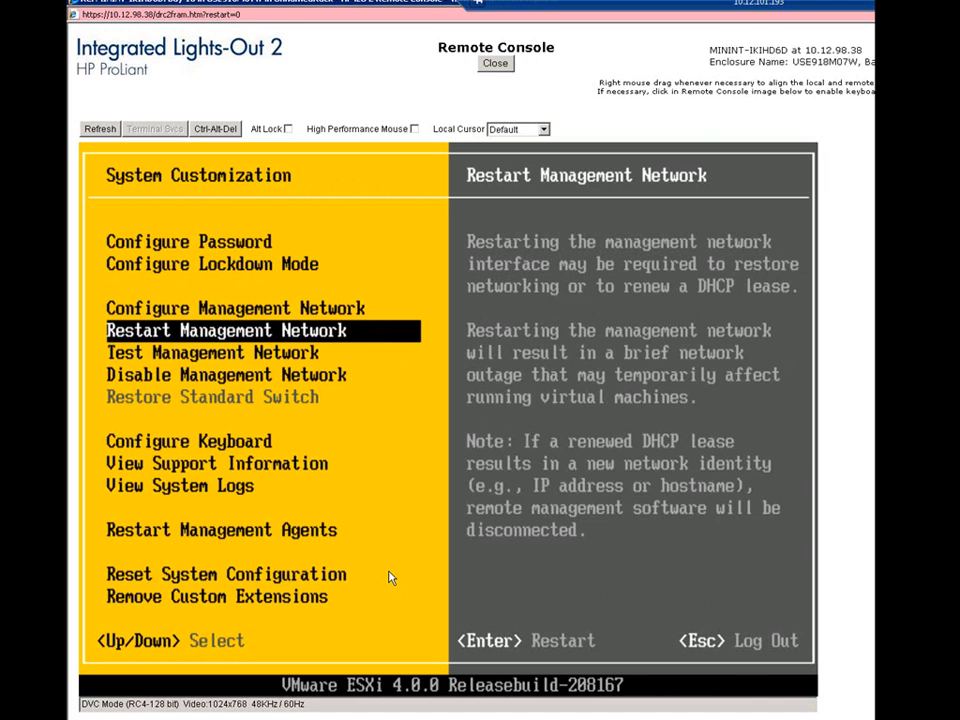
key("Down")
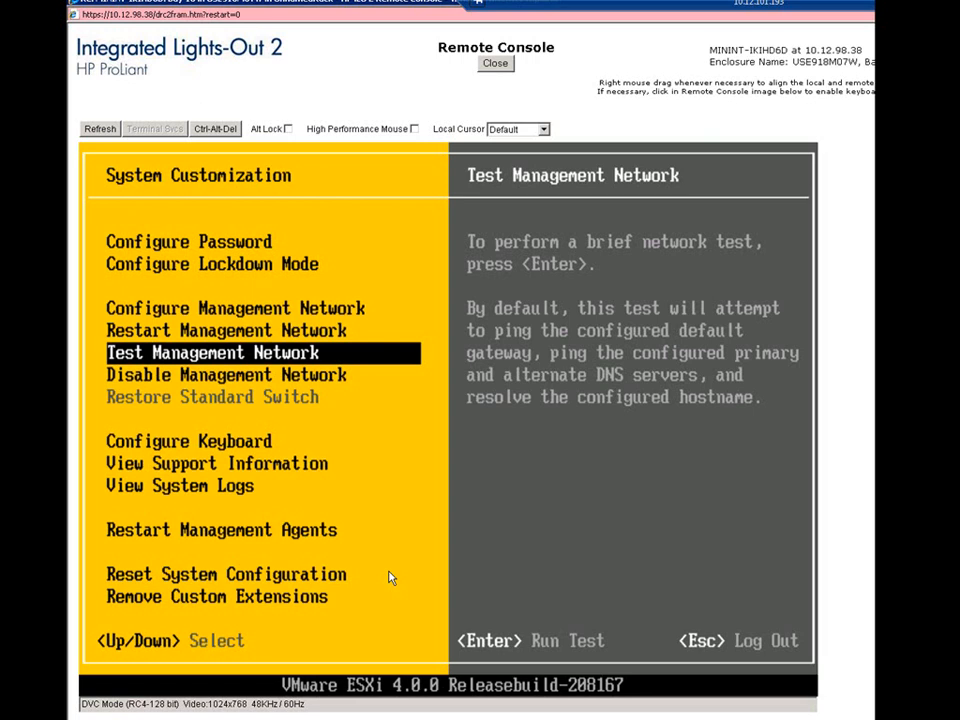
key("Down")
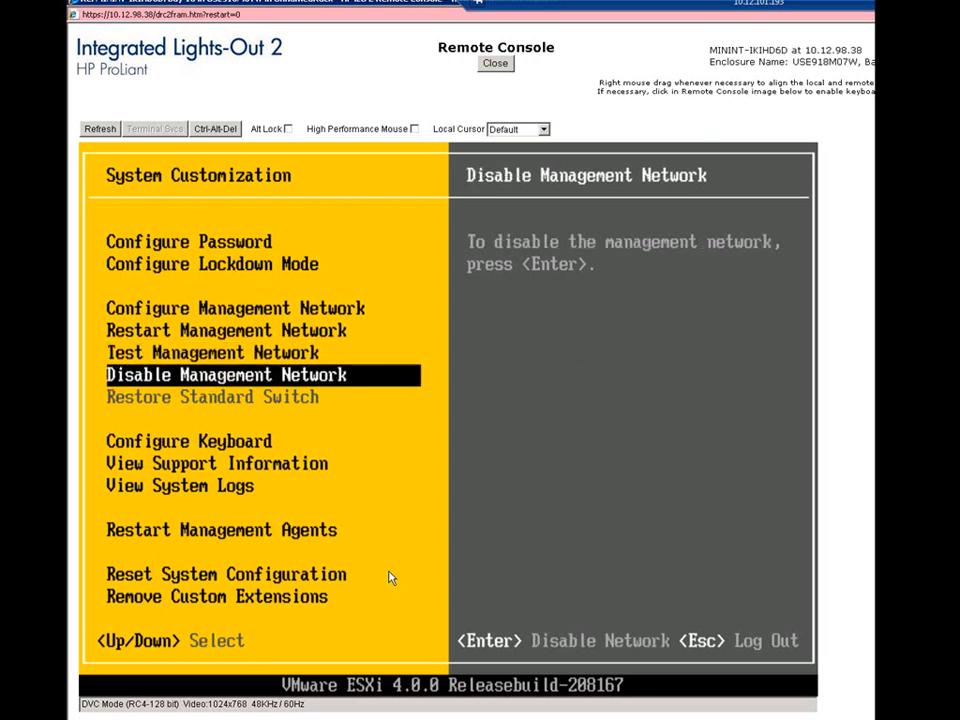
key("Down")
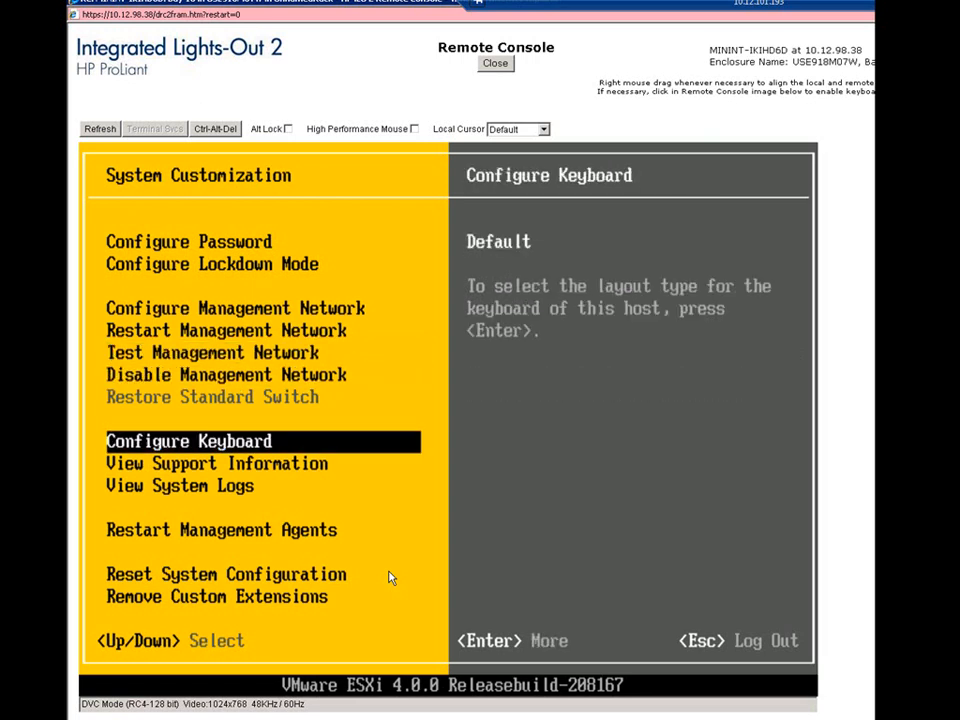
key("Return")
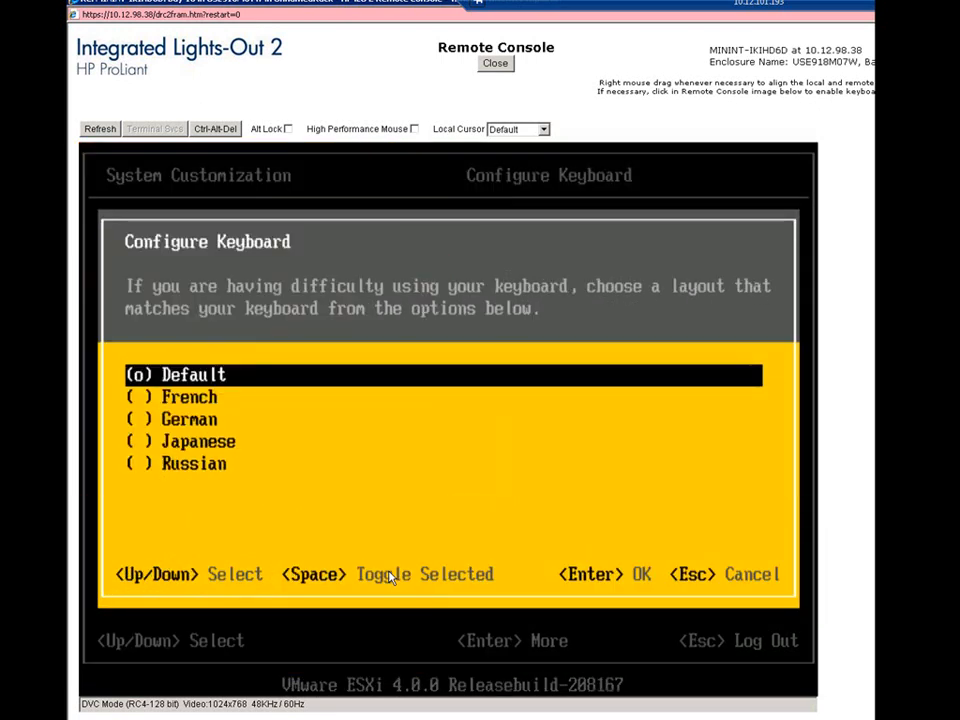
key("Escape")
key("Down")
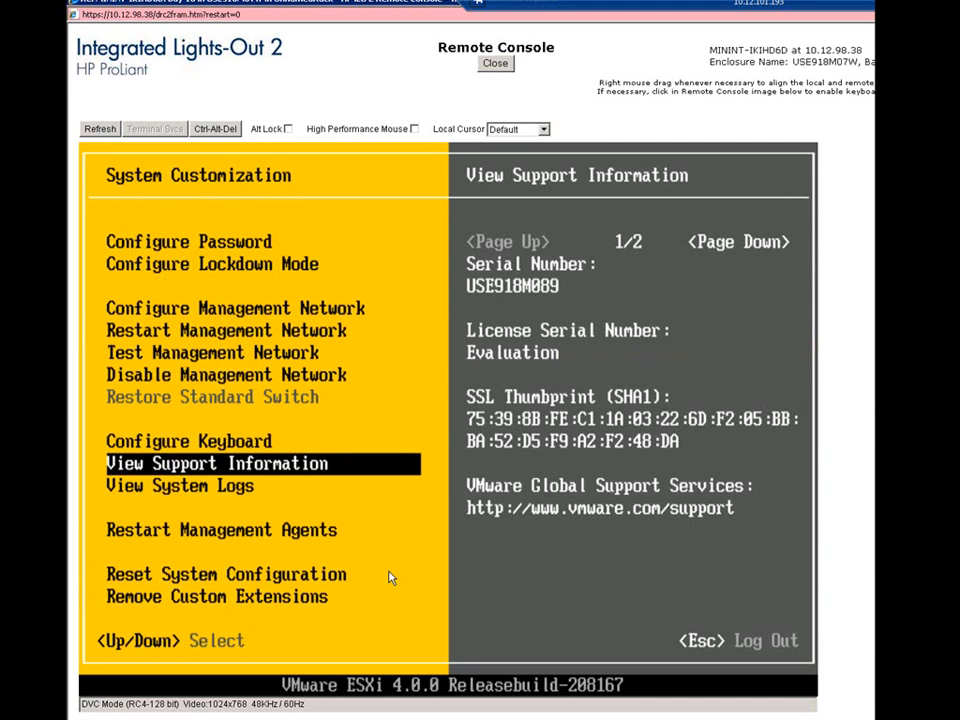
key("Down")
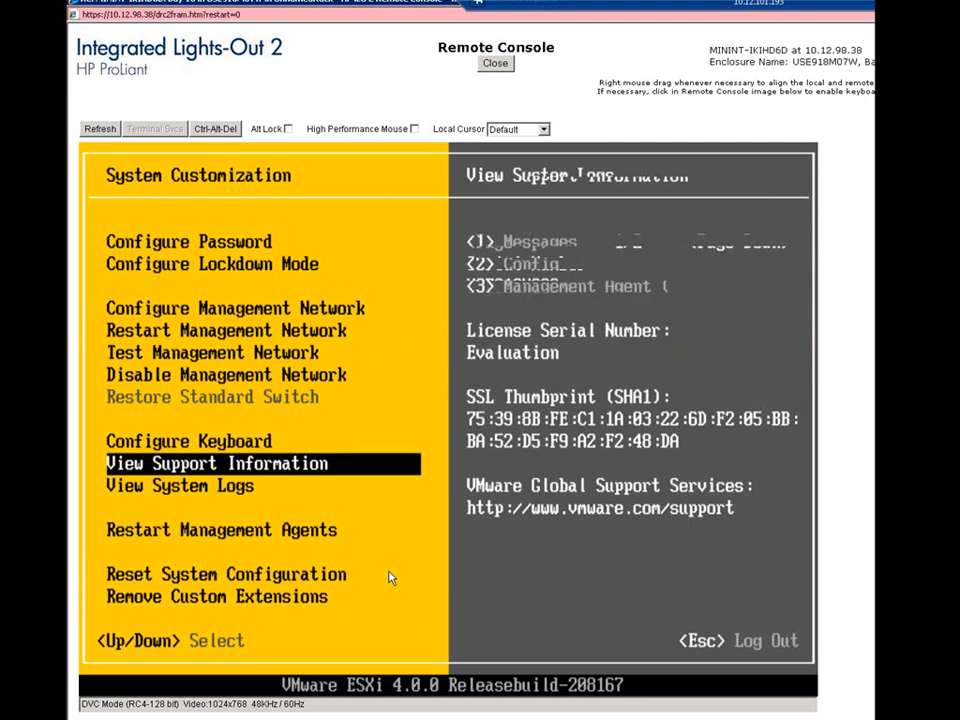
key("Down")
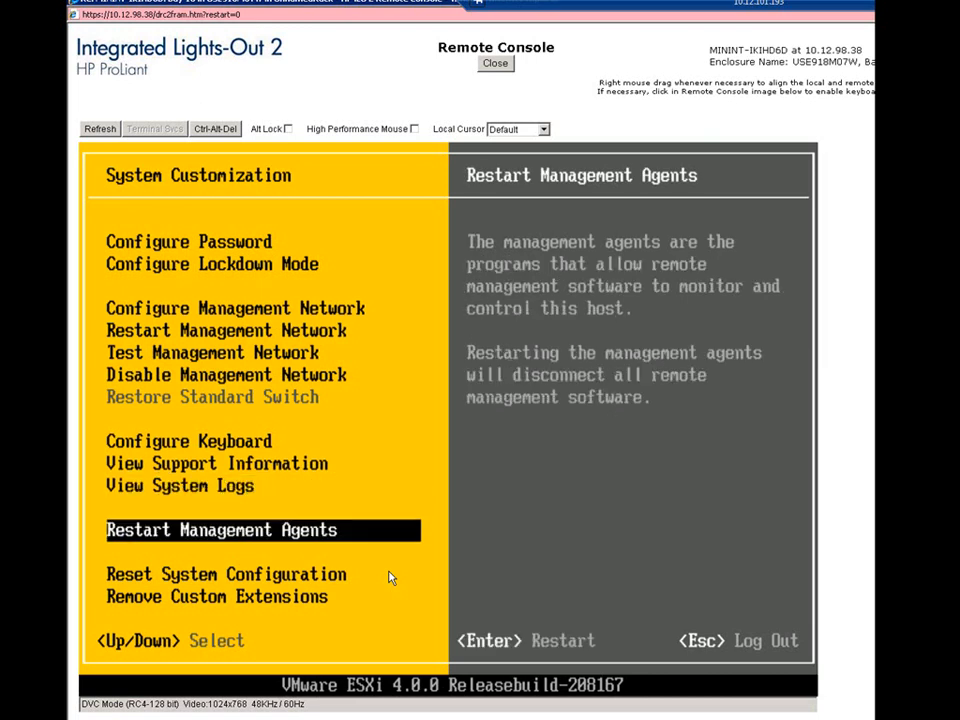
key("Down")
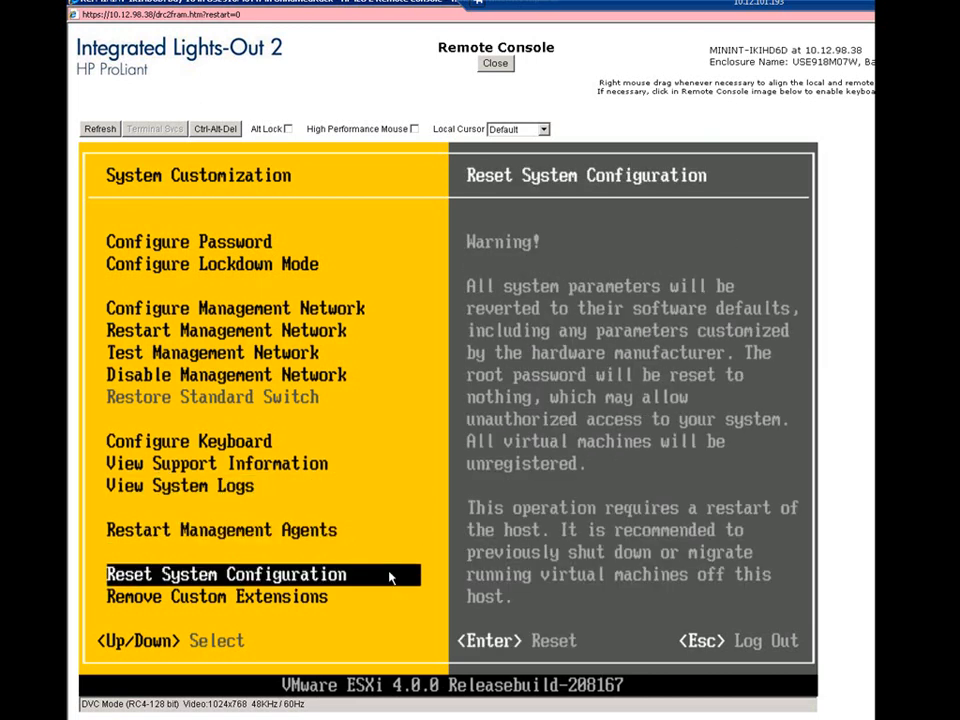
key("Down")
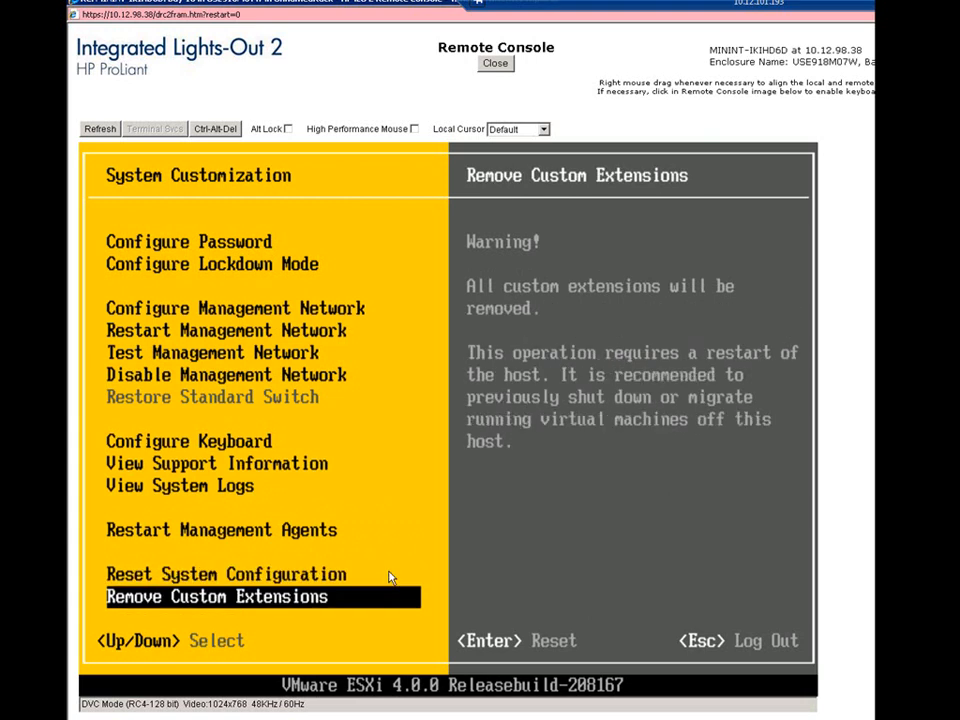
key("Escape")
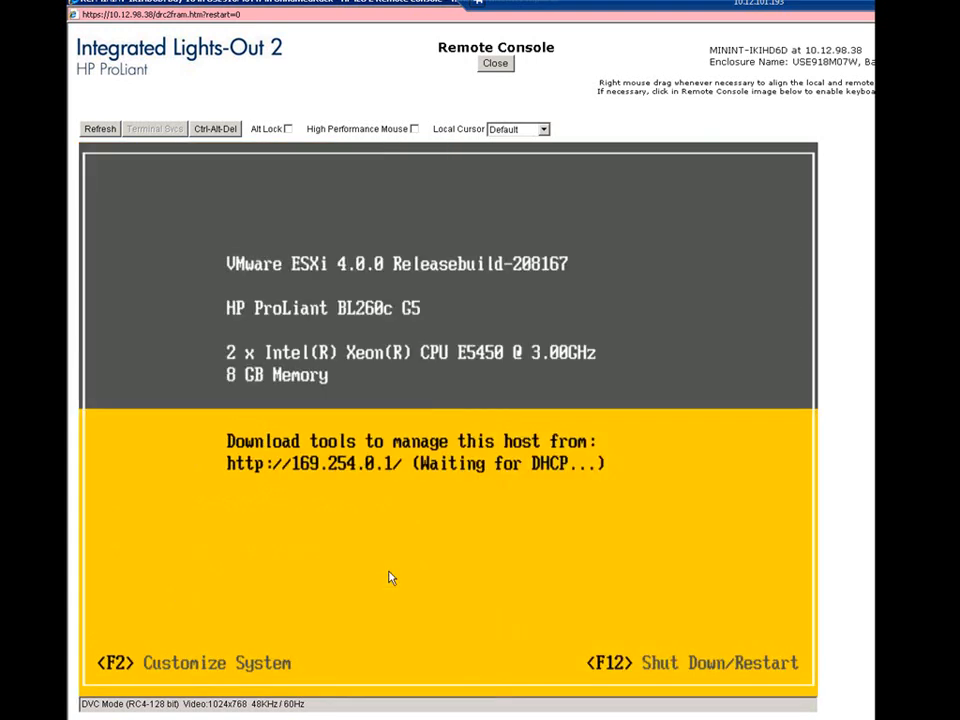